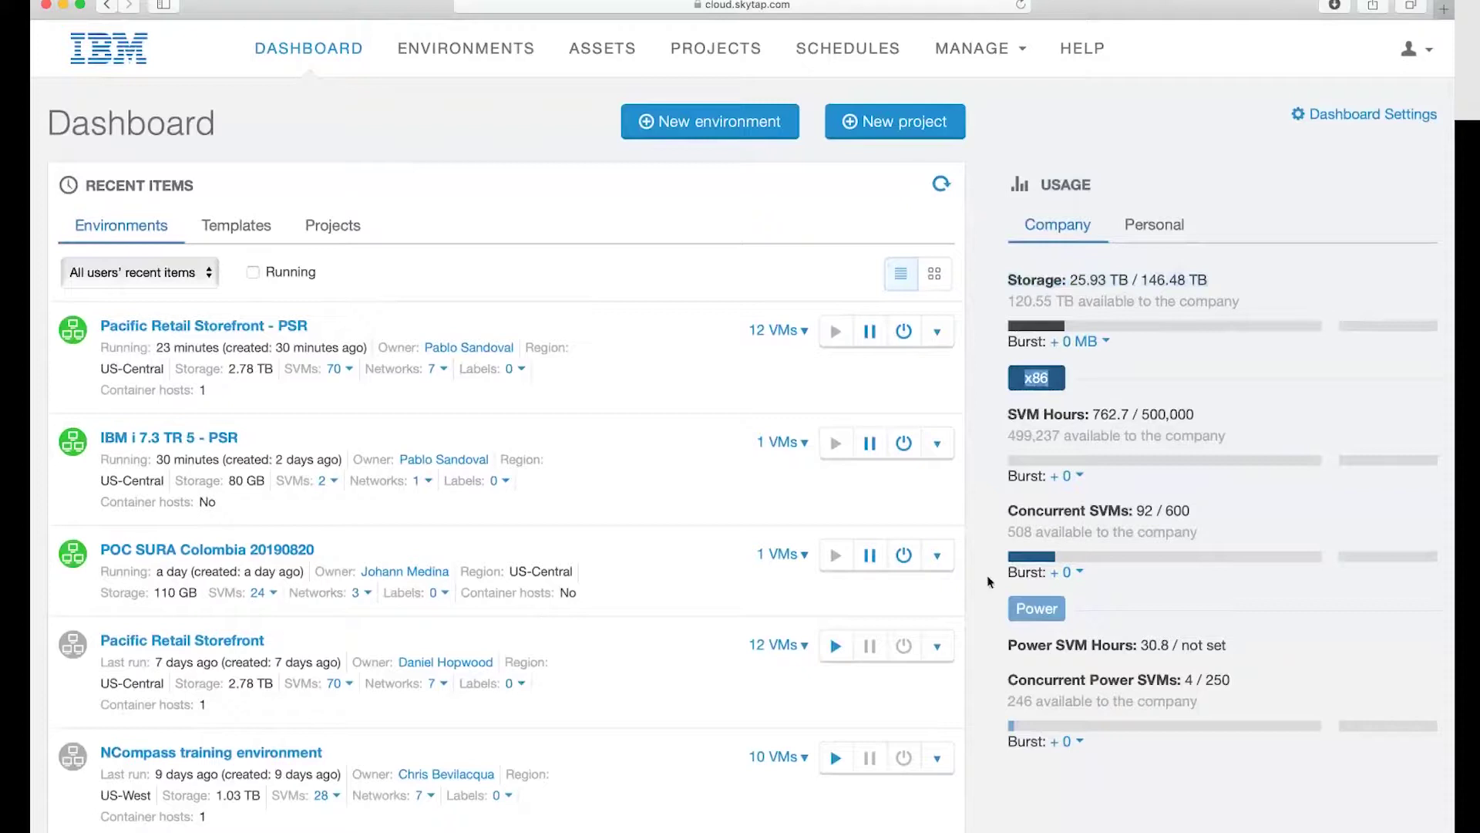
- Find the stopped Pacific Retail Storefront environment (12 VMs, 2.78 TB) and choose Copy from its actions menu
left_click(1022, 605)
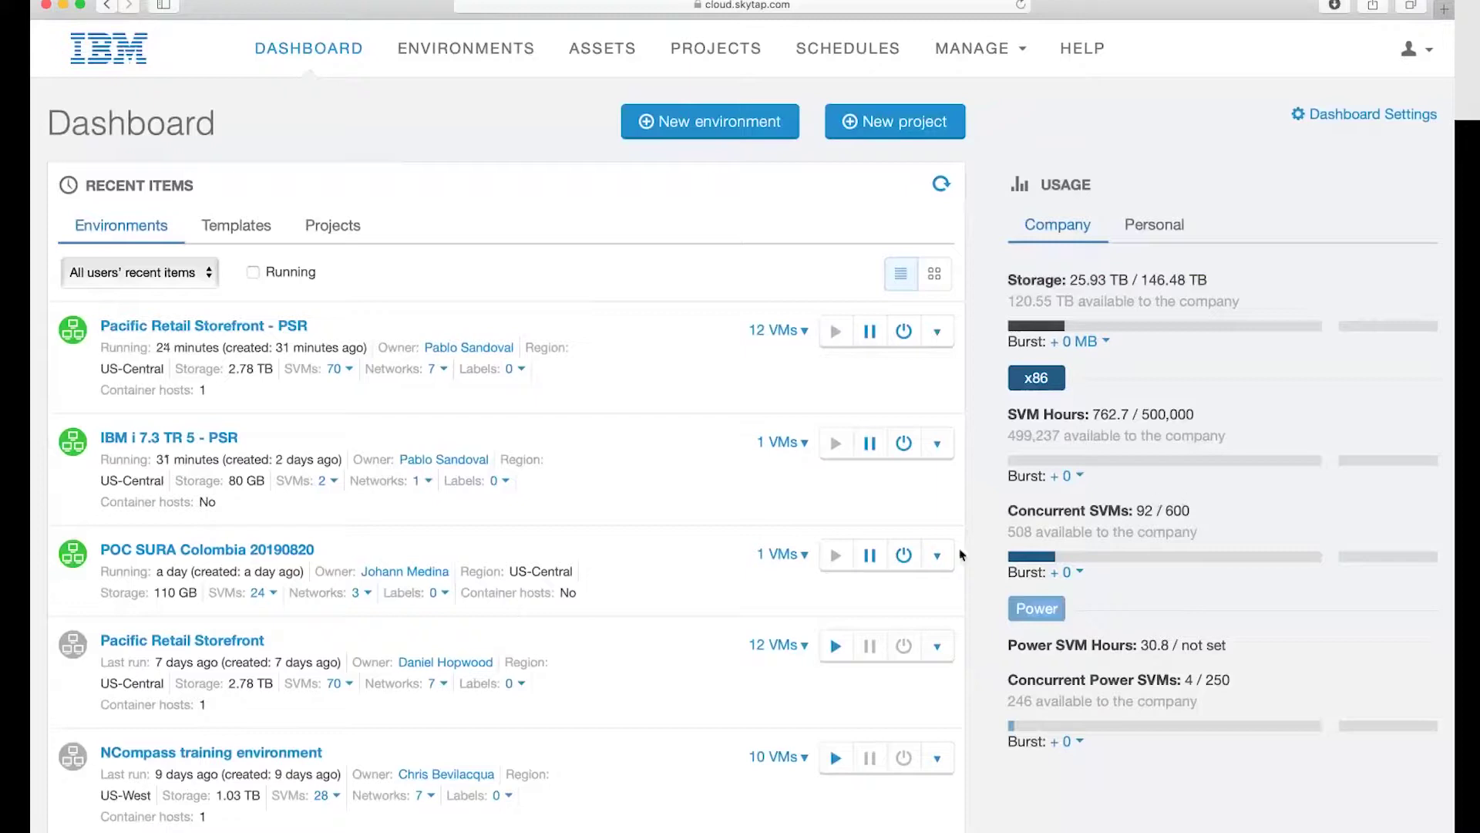
scroll(611, 608, "down", 1)
scroll(611, 608, "down", 2)
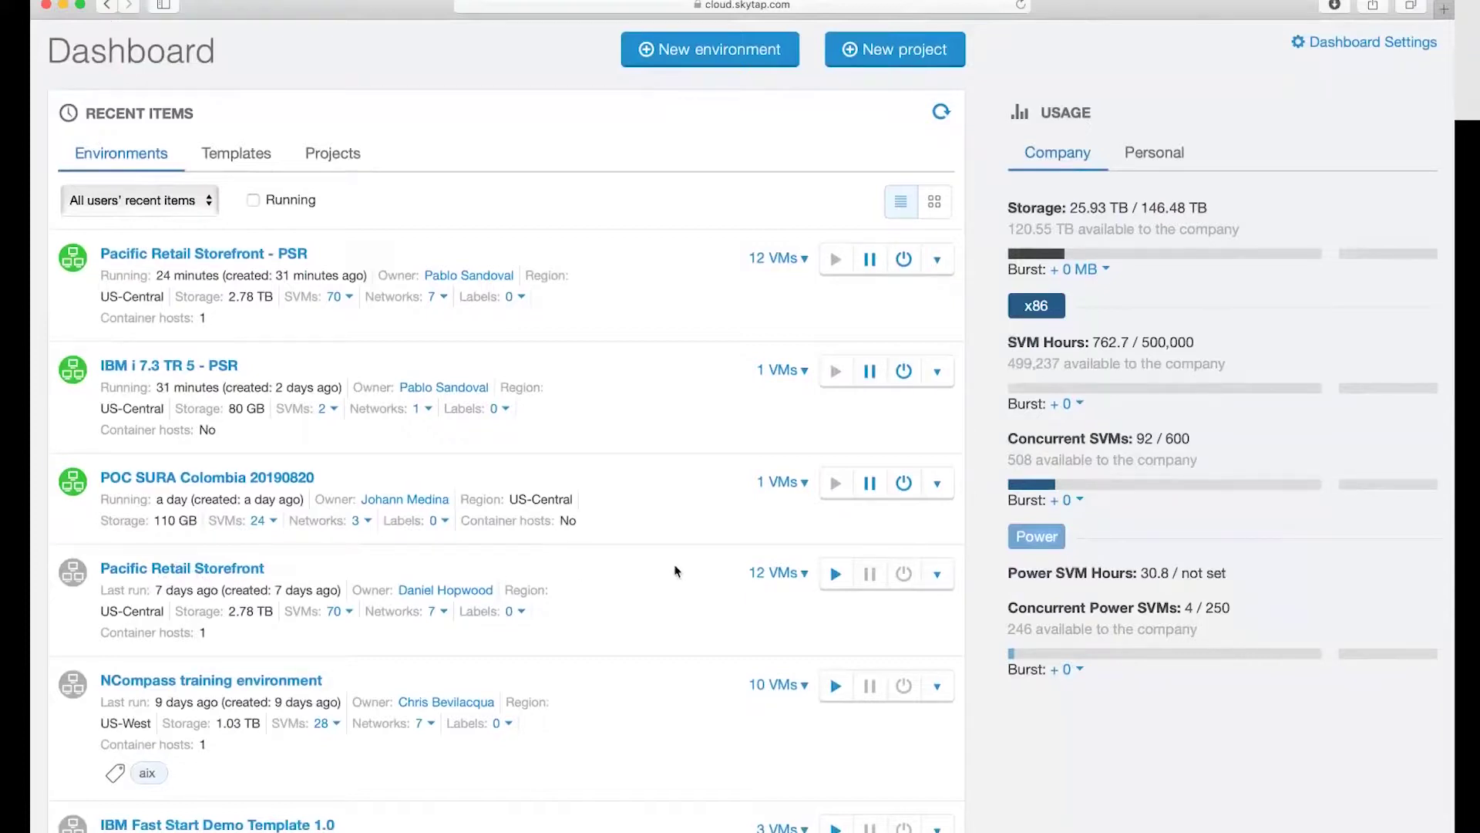
left_click_drag(282, 566, 109, 569)
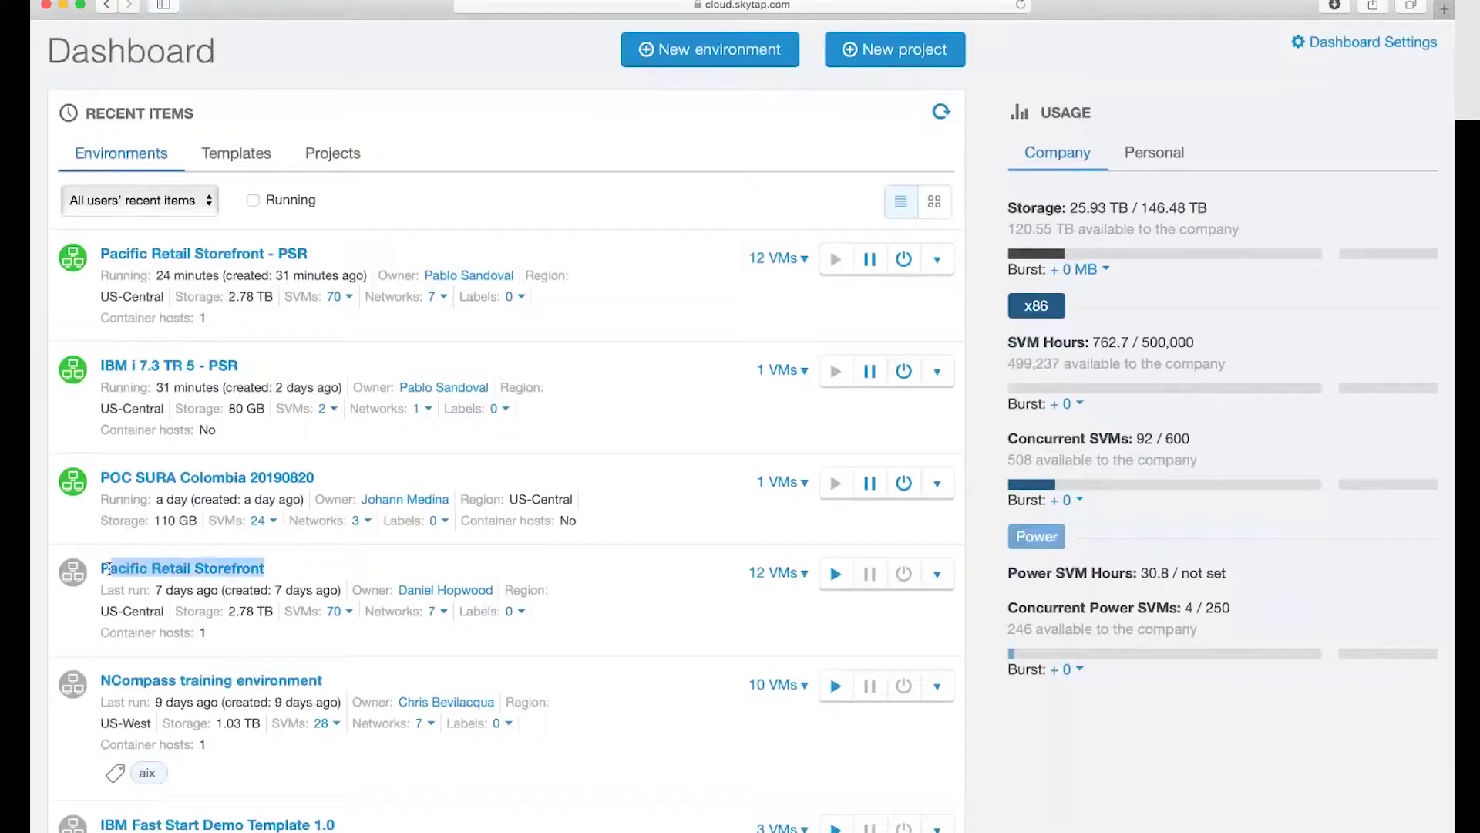
left_click(420, 566)
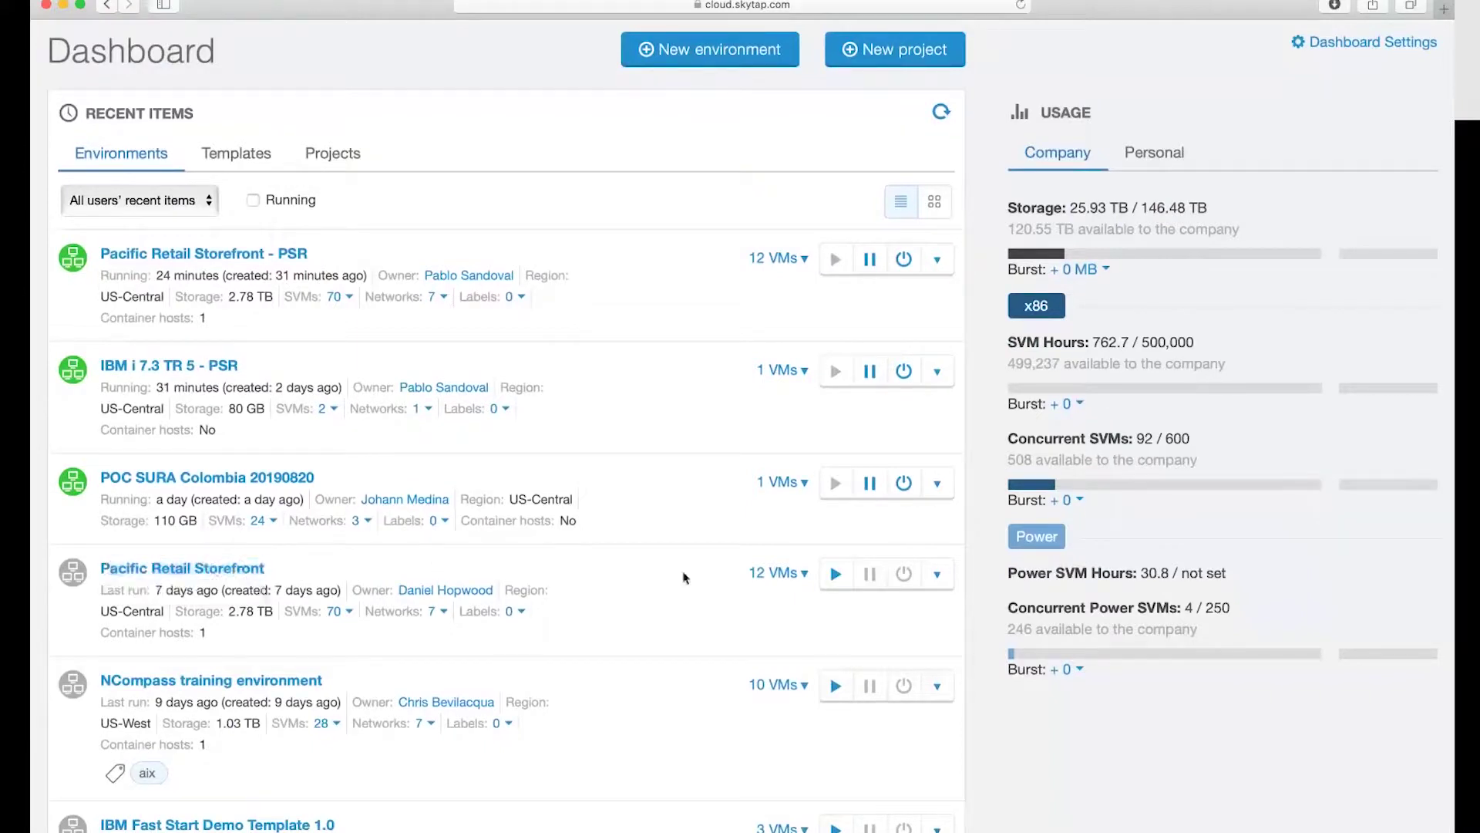
left_click(938, 580)
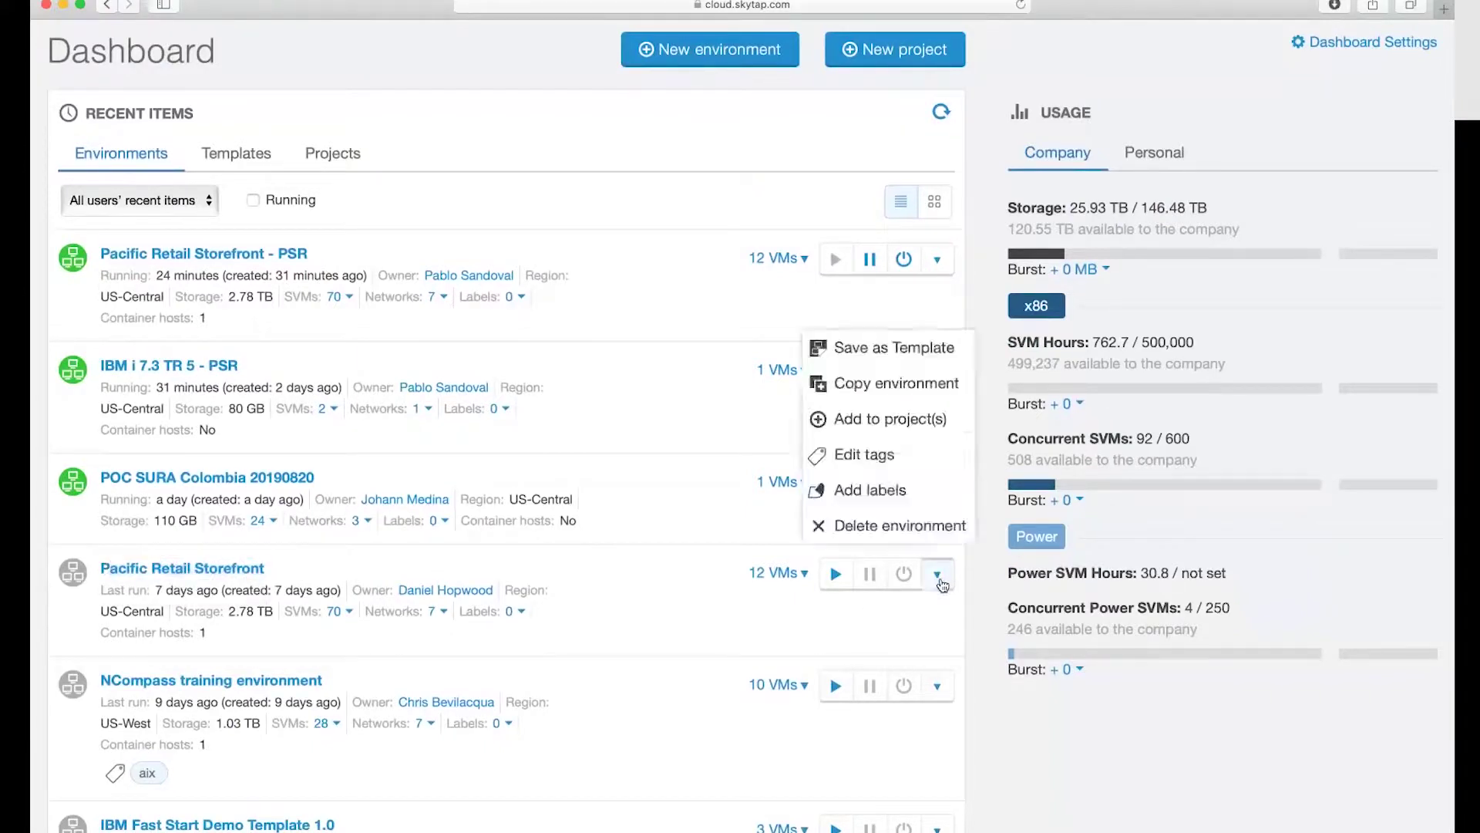
left_click(908, 386)
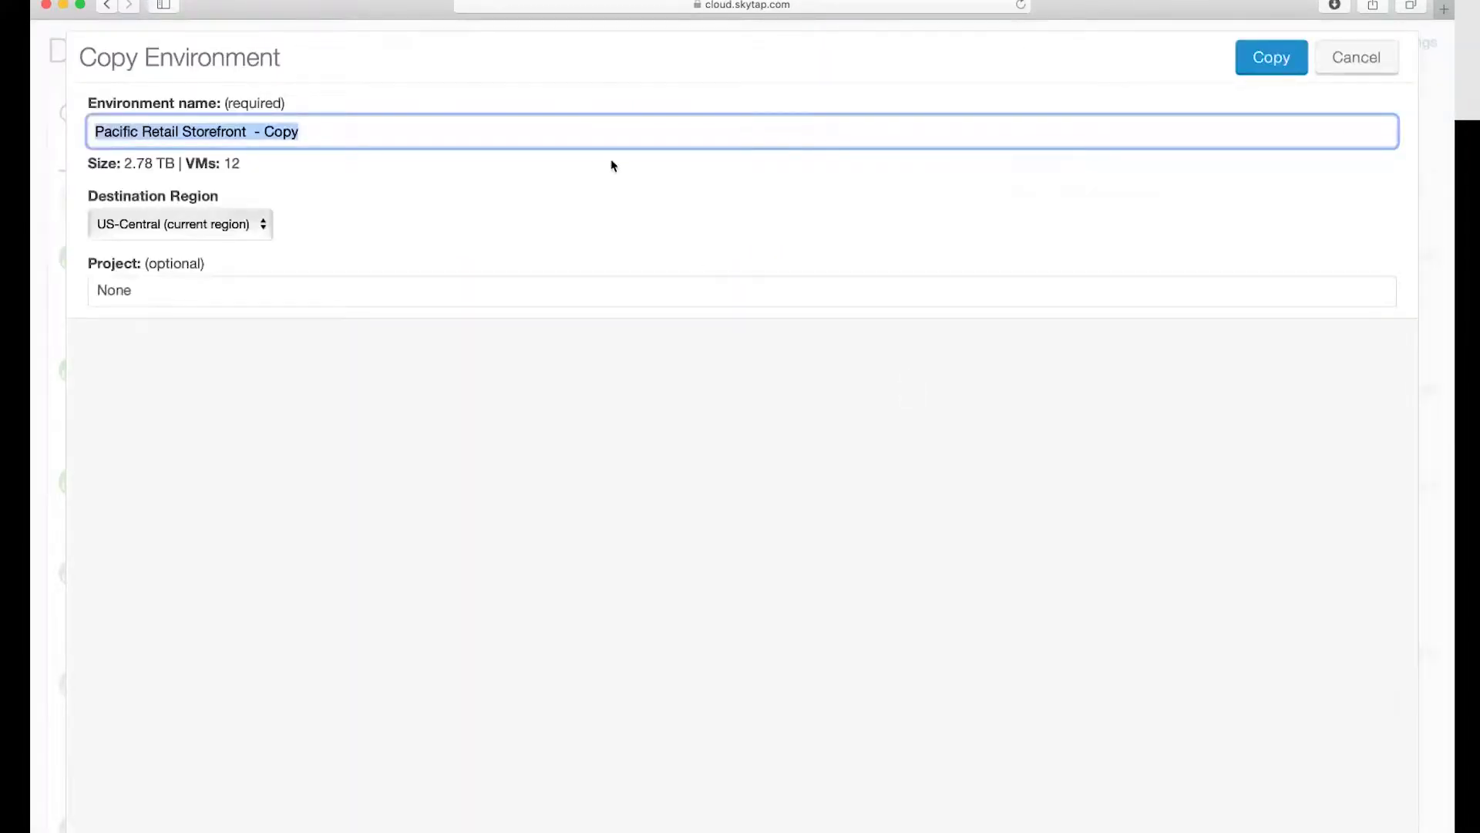
- Name the copy 'Pacific Retail Storefront - QA' and create it
left_click(611, 143)
key("BackSpace")
key("BackSpace")
key("BackSpace")
key("BackSpace")
type("TEST")
key("BackSpace")
key("BackSpace")
key("BackSpace")
type("QA")
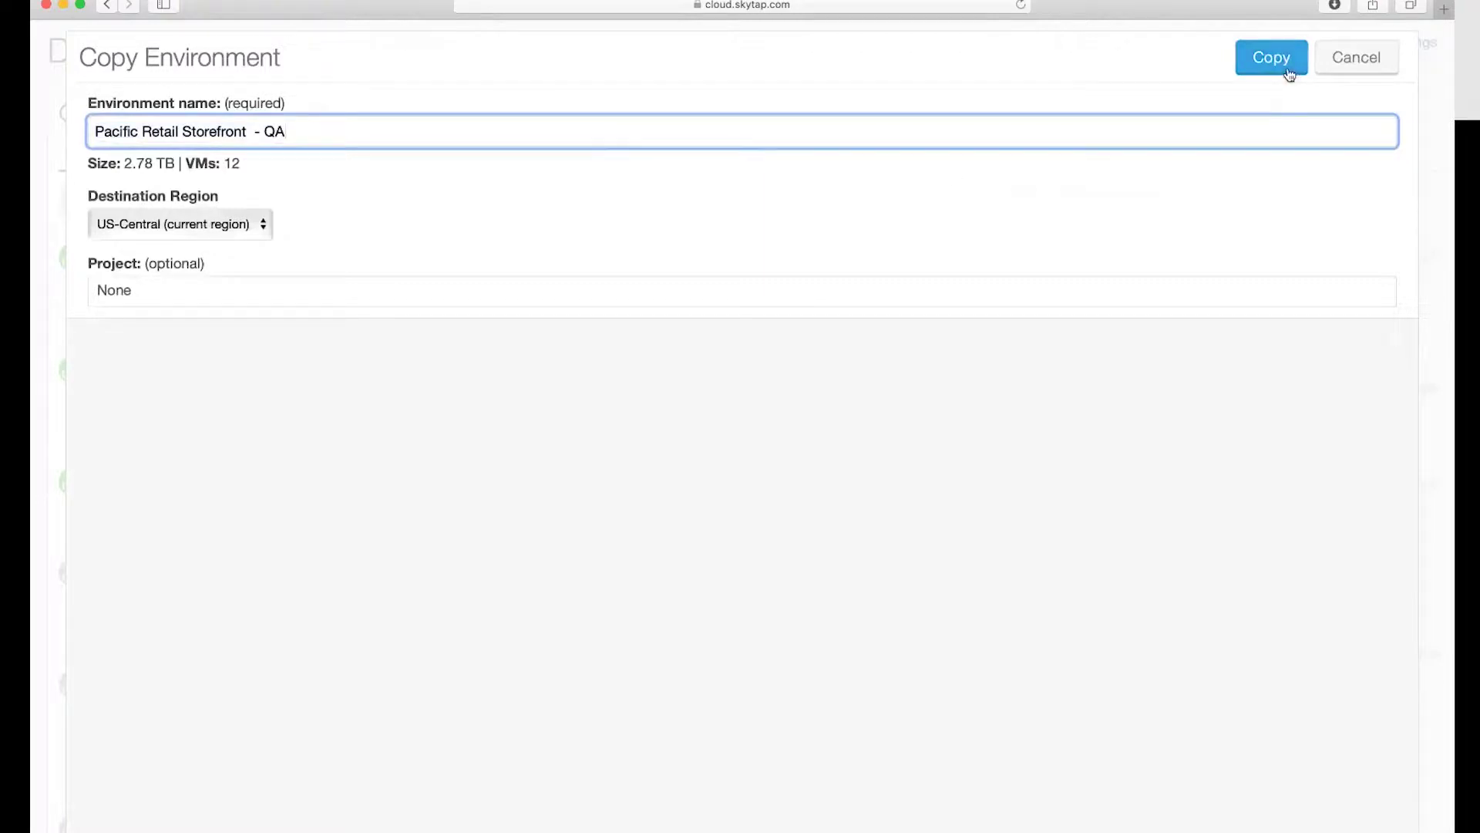
left_click(1286, 68)
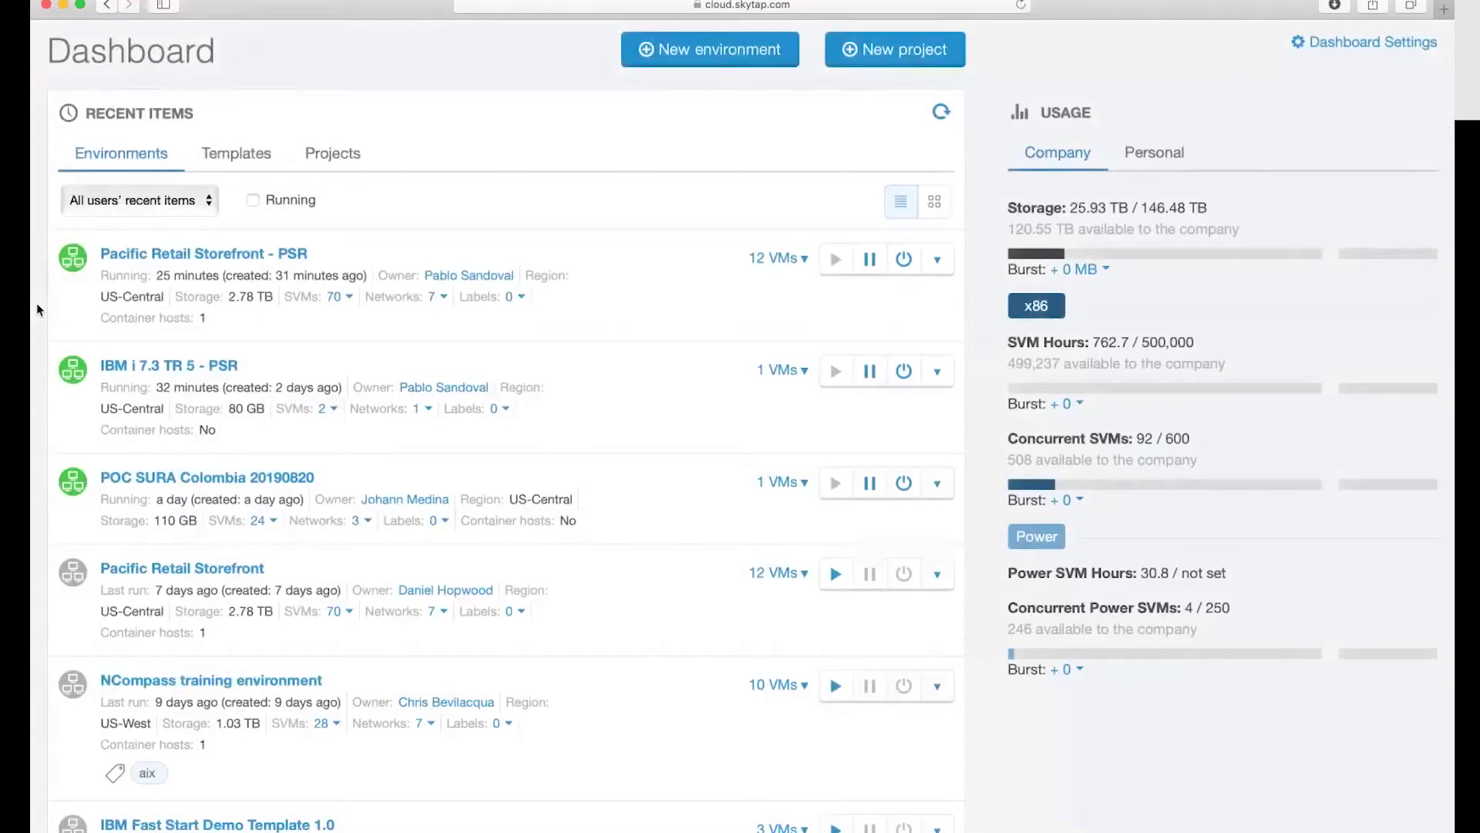
- Open the running Pacific Retail Storefront - PSR environment and point out its 68 x86 SVMs
left_click(255, 257)
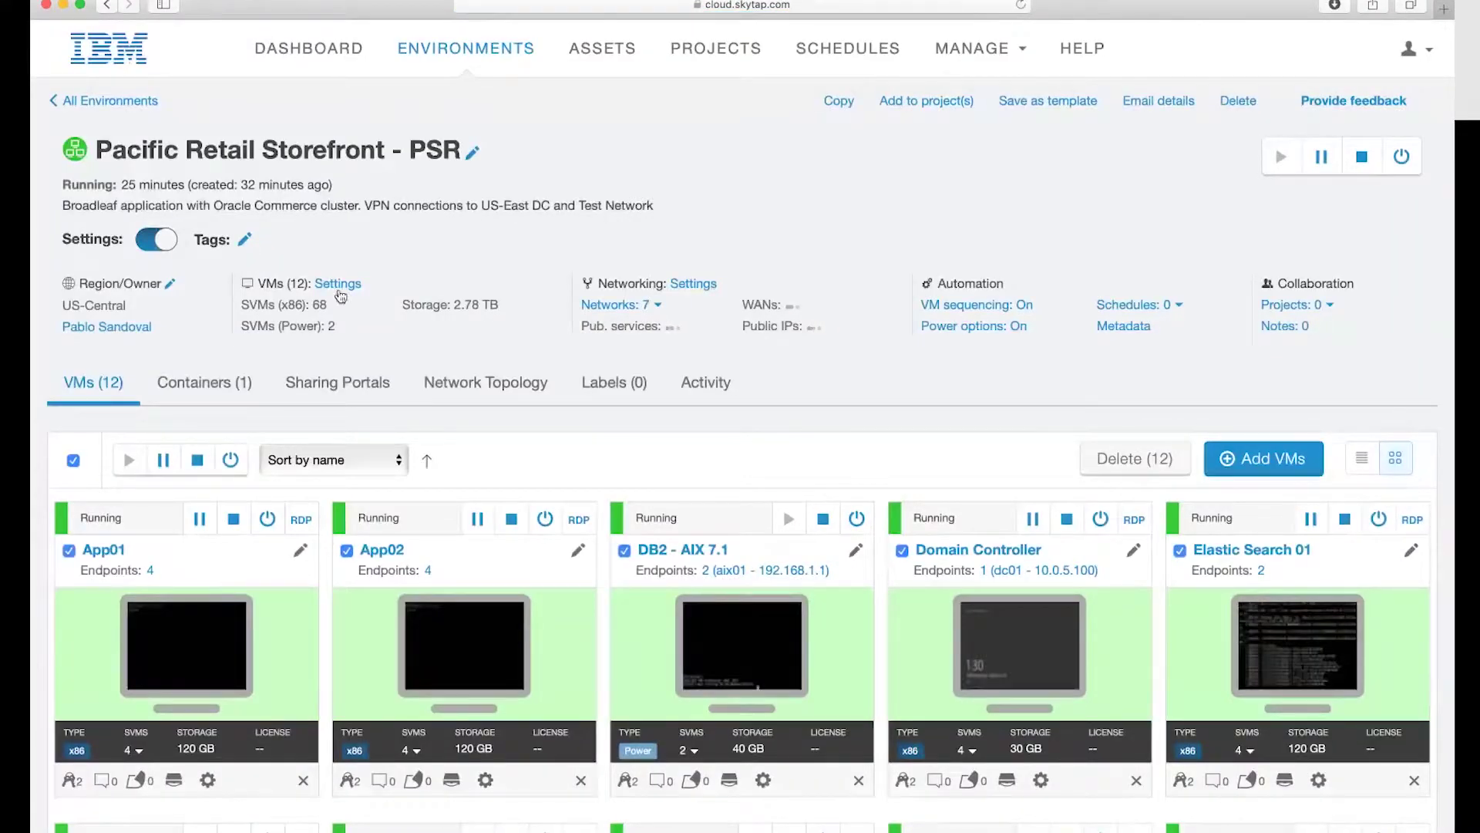
scroll(367, 361, "down", 2)
scroll(367, 362, "down", 3)
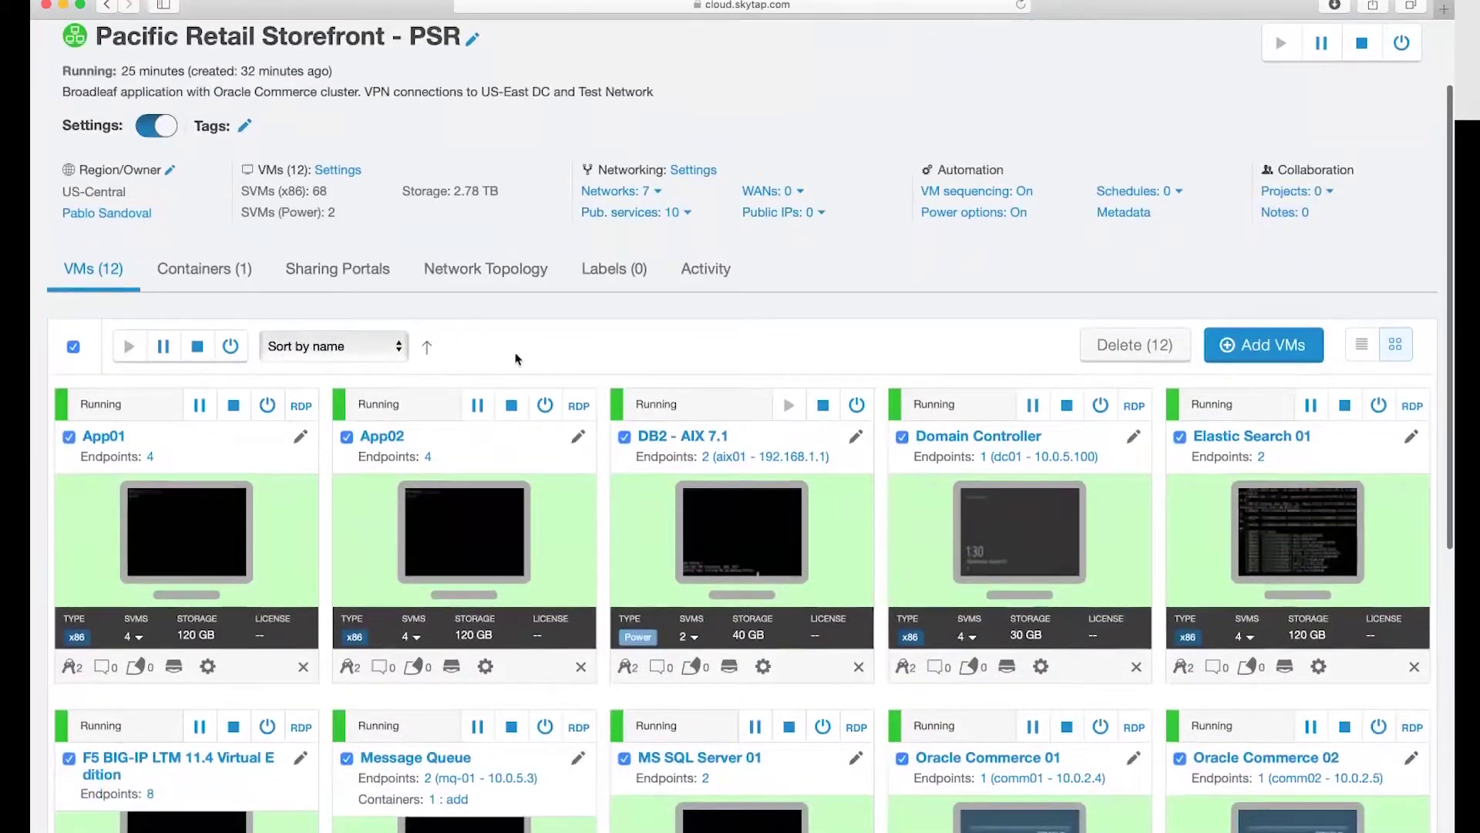
scroll(515, 361, "down", 3)
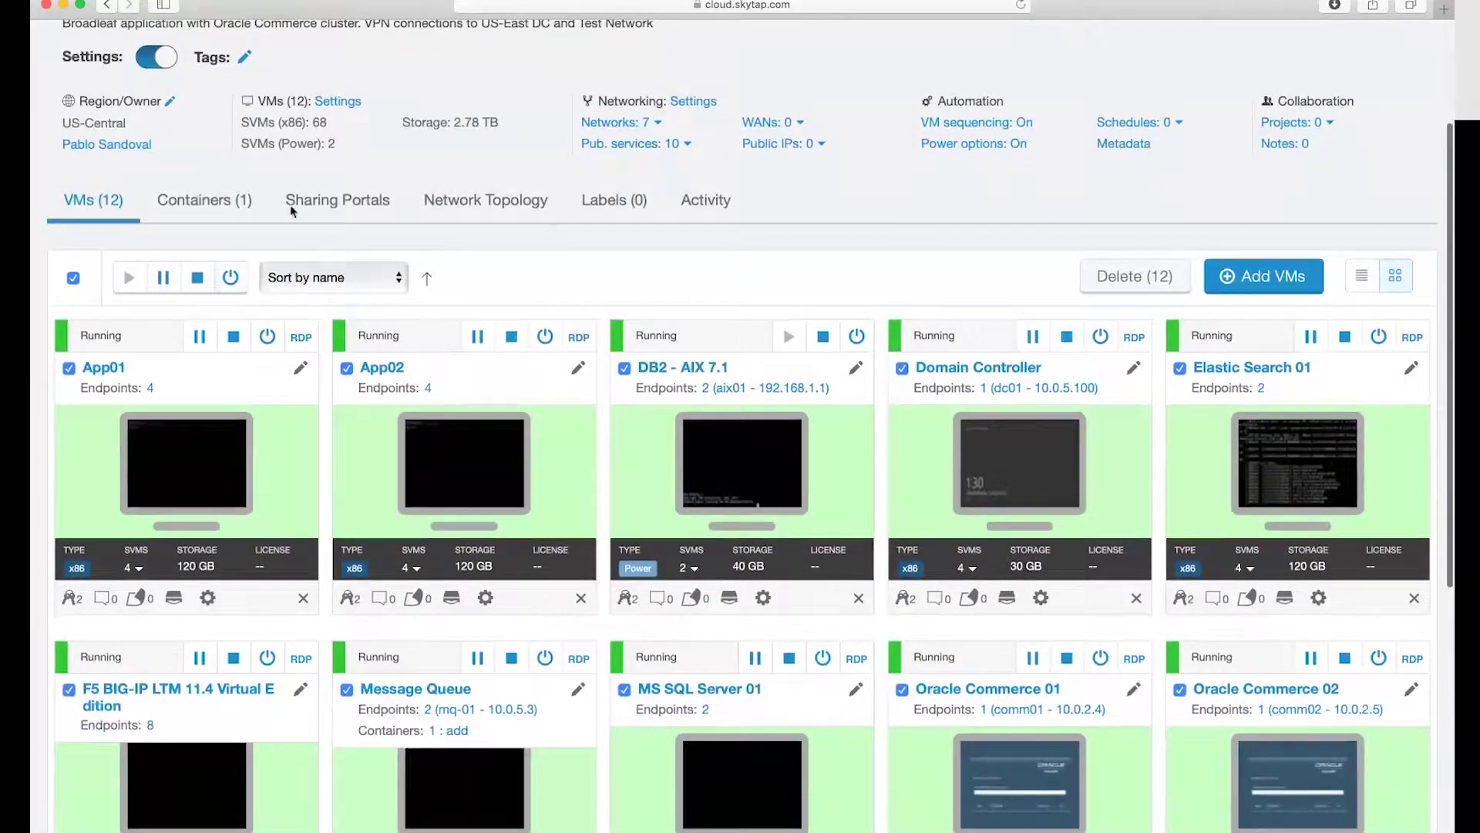
left_click_drag(241, 121, 353, 125)
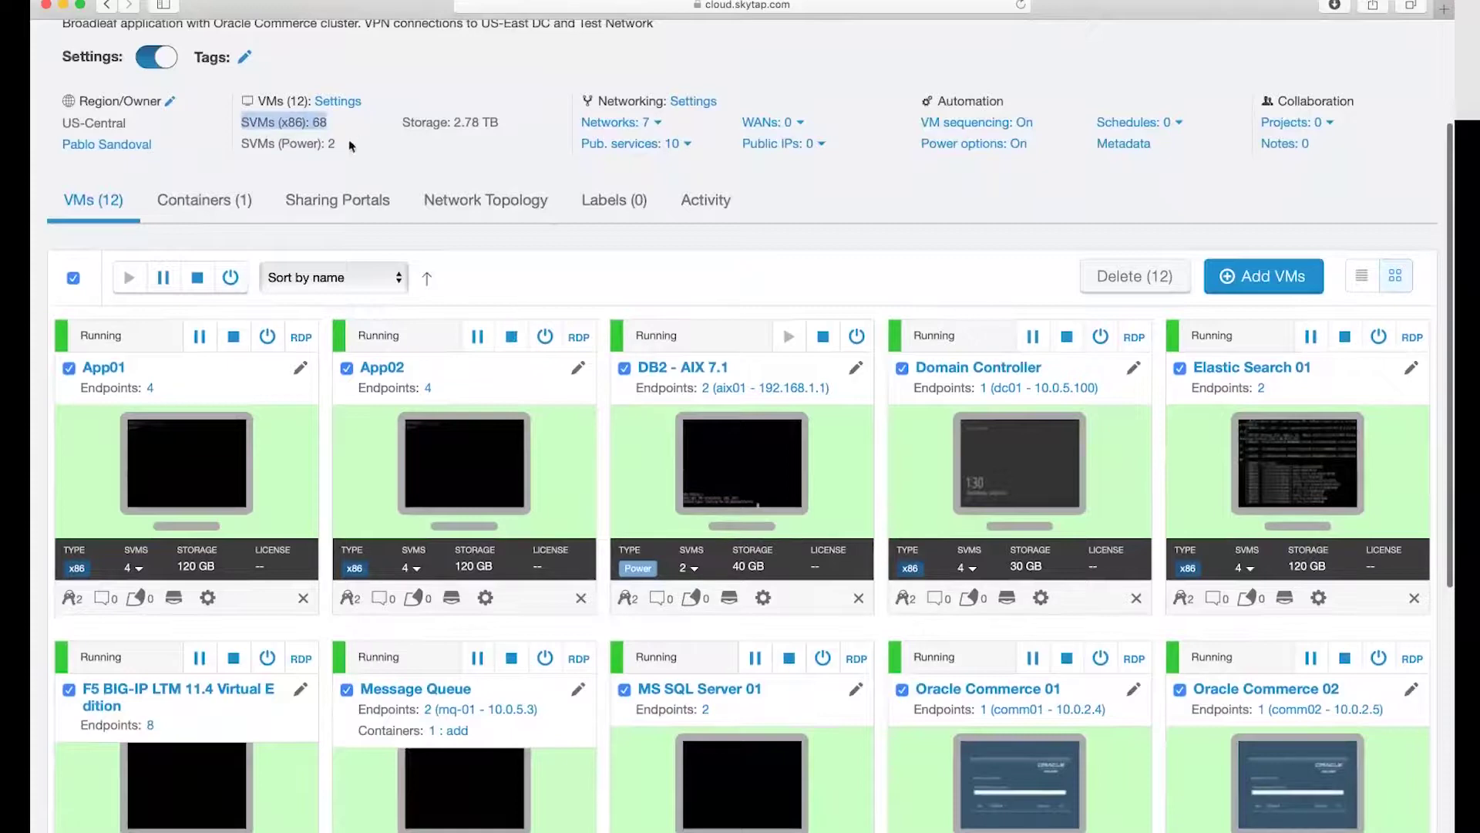
left_click(349, 145)
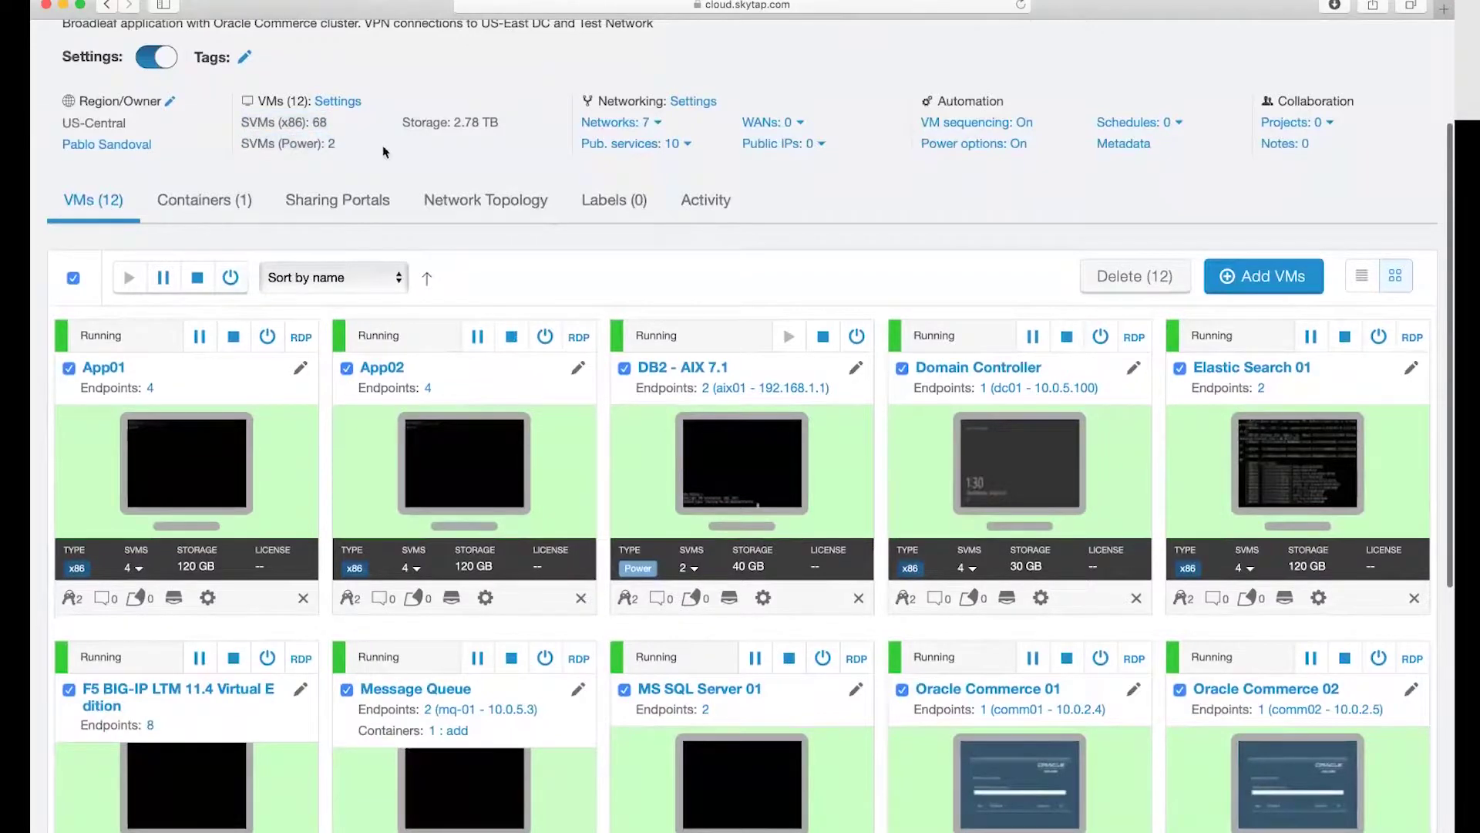
- Review the environment page, then display its Network Topology diagram
scroll(383, 145, "down", 3)
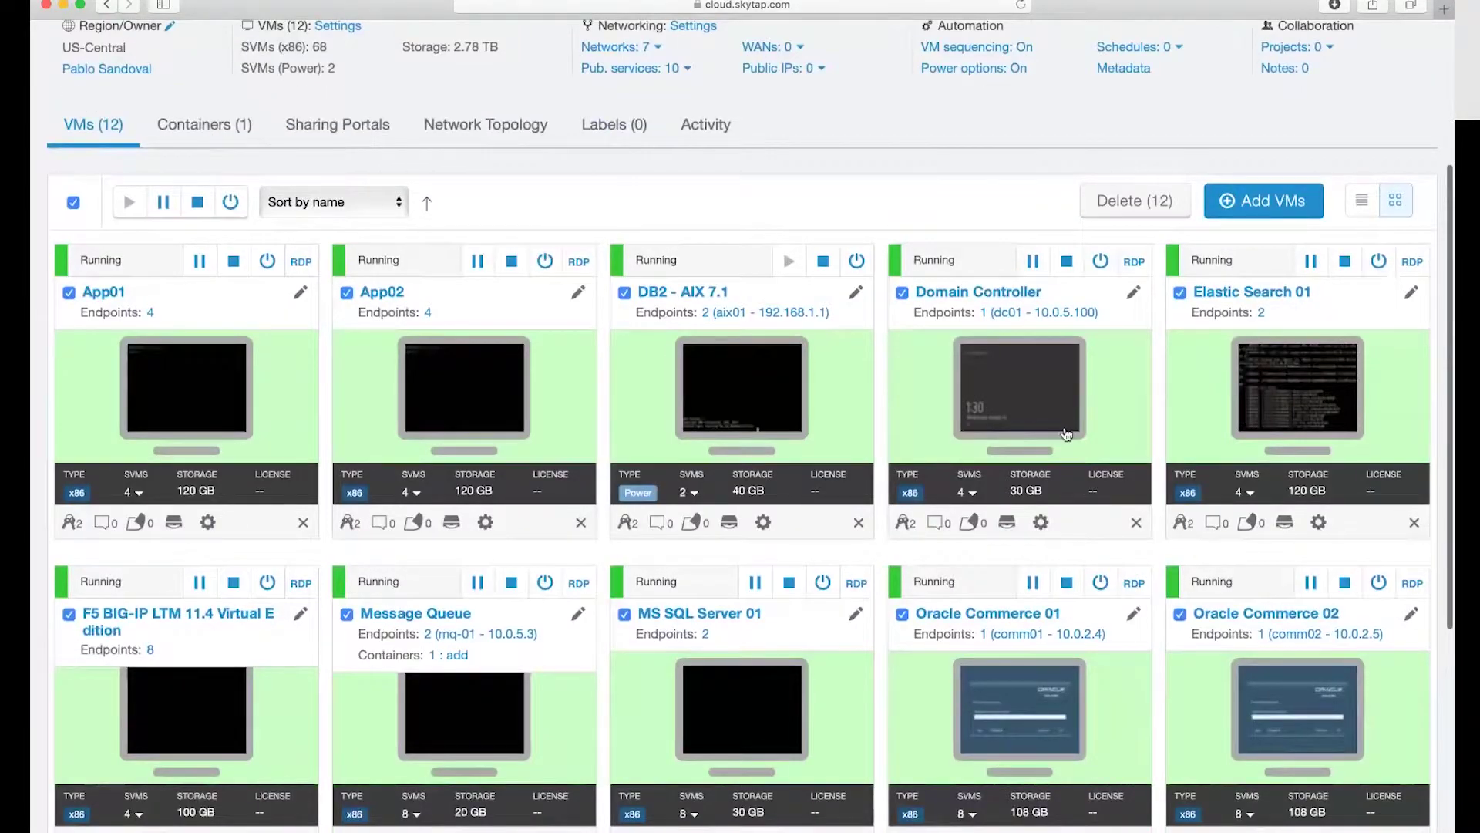
scroll(1063, 433, "down", 5)
scroll(1066, 433, "down", 3)
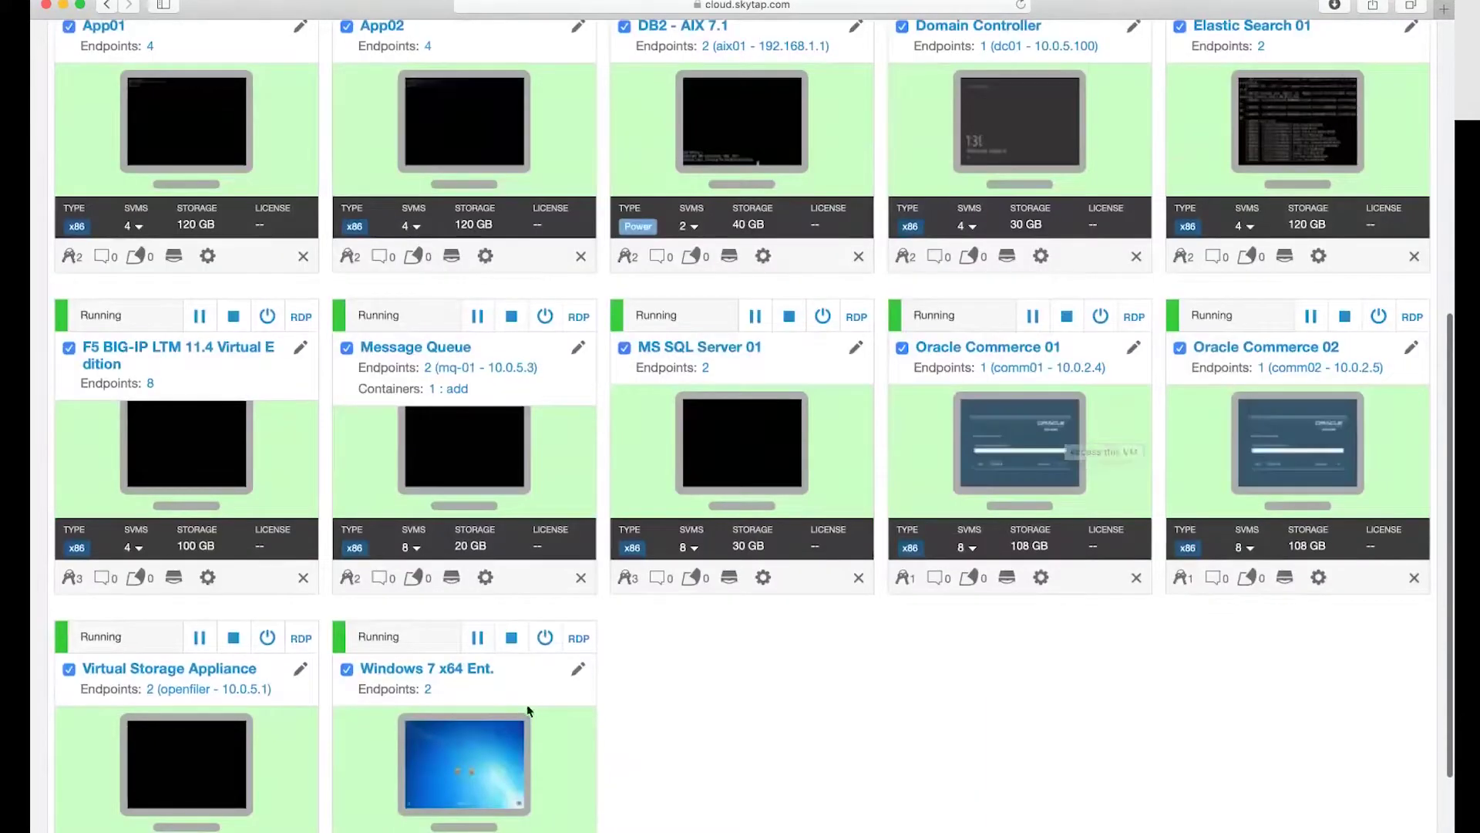
scroll(395, 534, "down", 4)
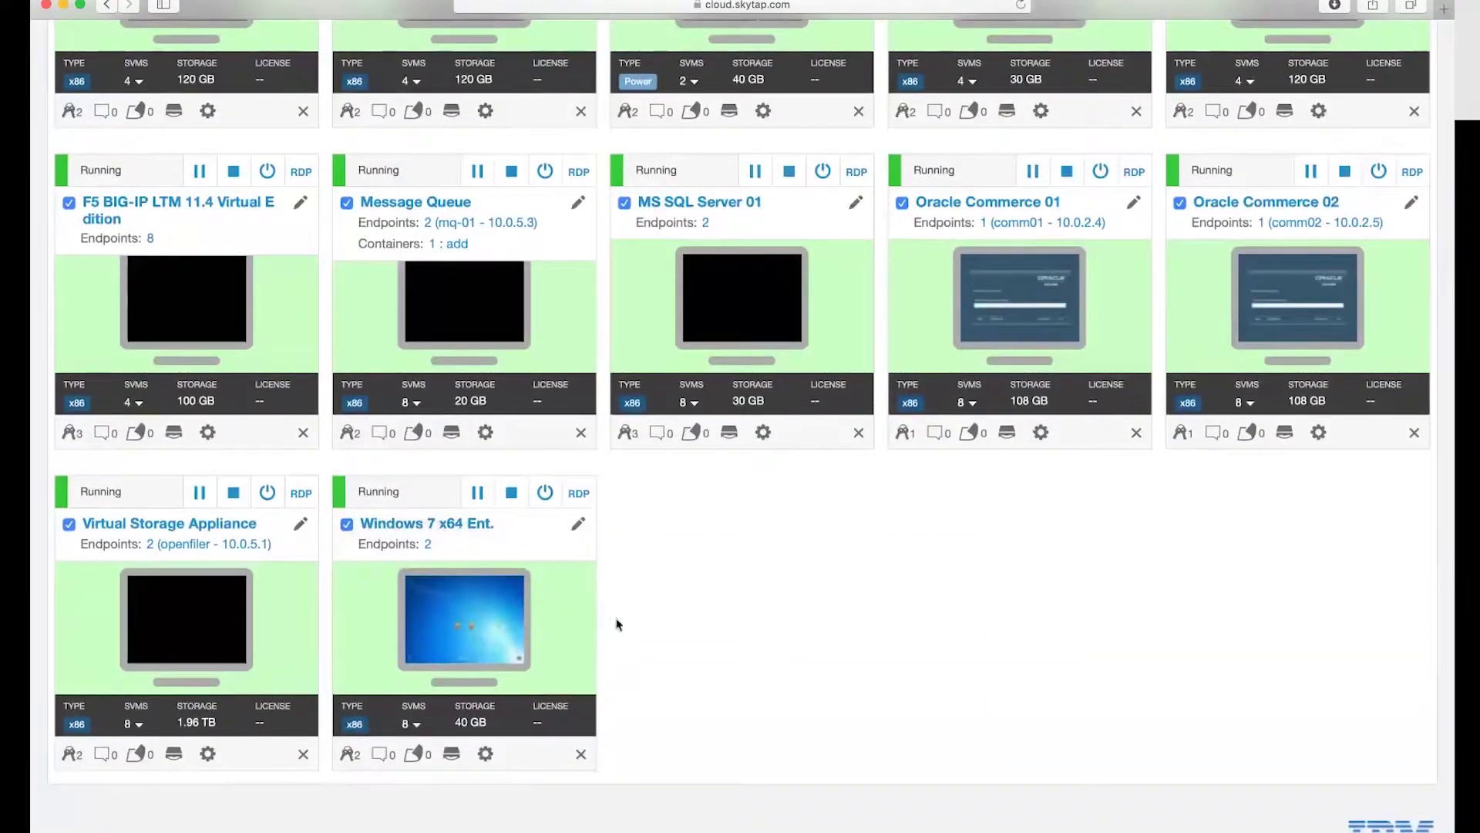
scroll(616, 621, "up", 3)
scroll(746, 519, "up", 3)
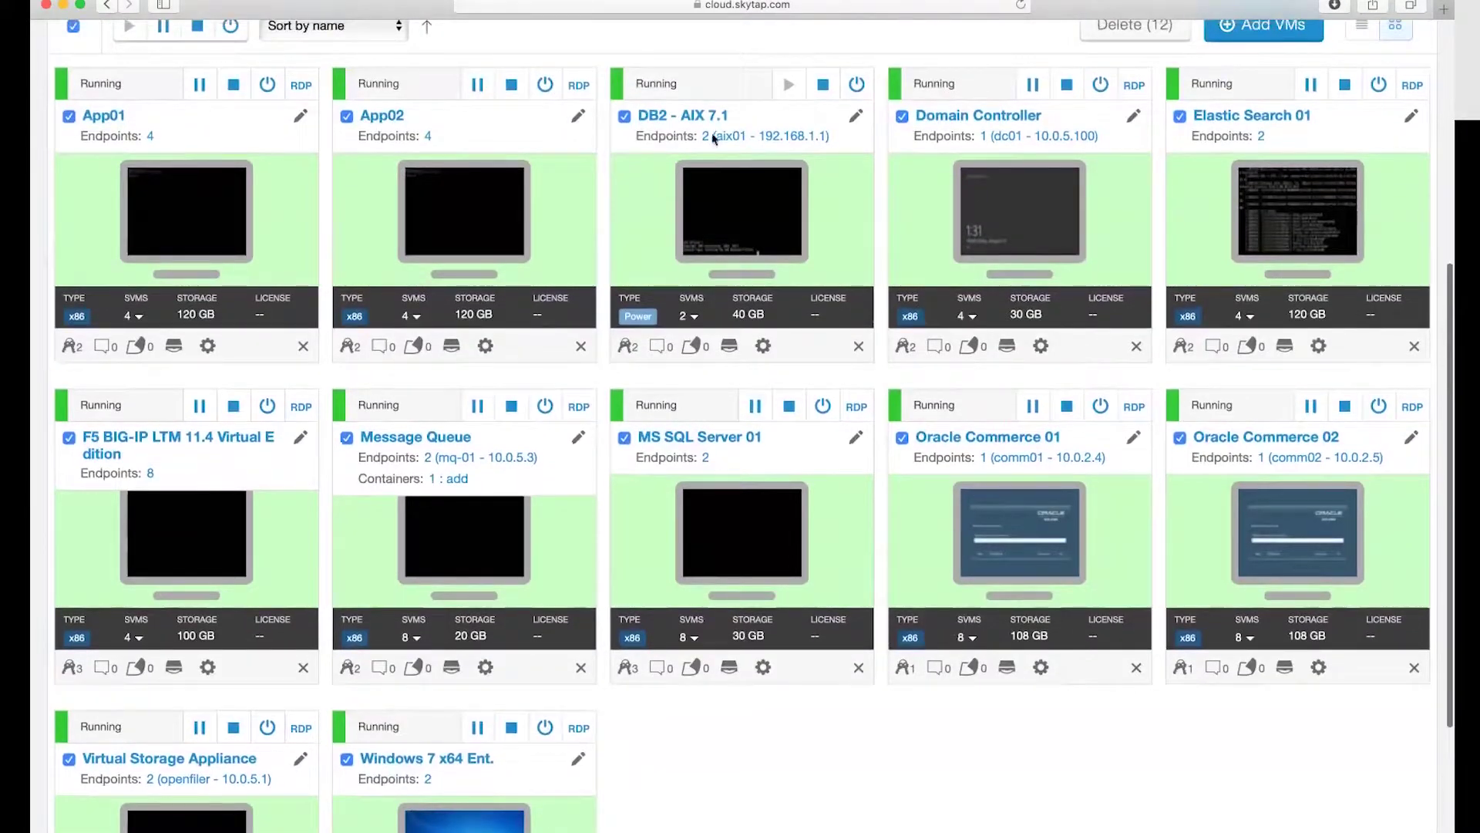
scroll(749, 214, "up", 7)
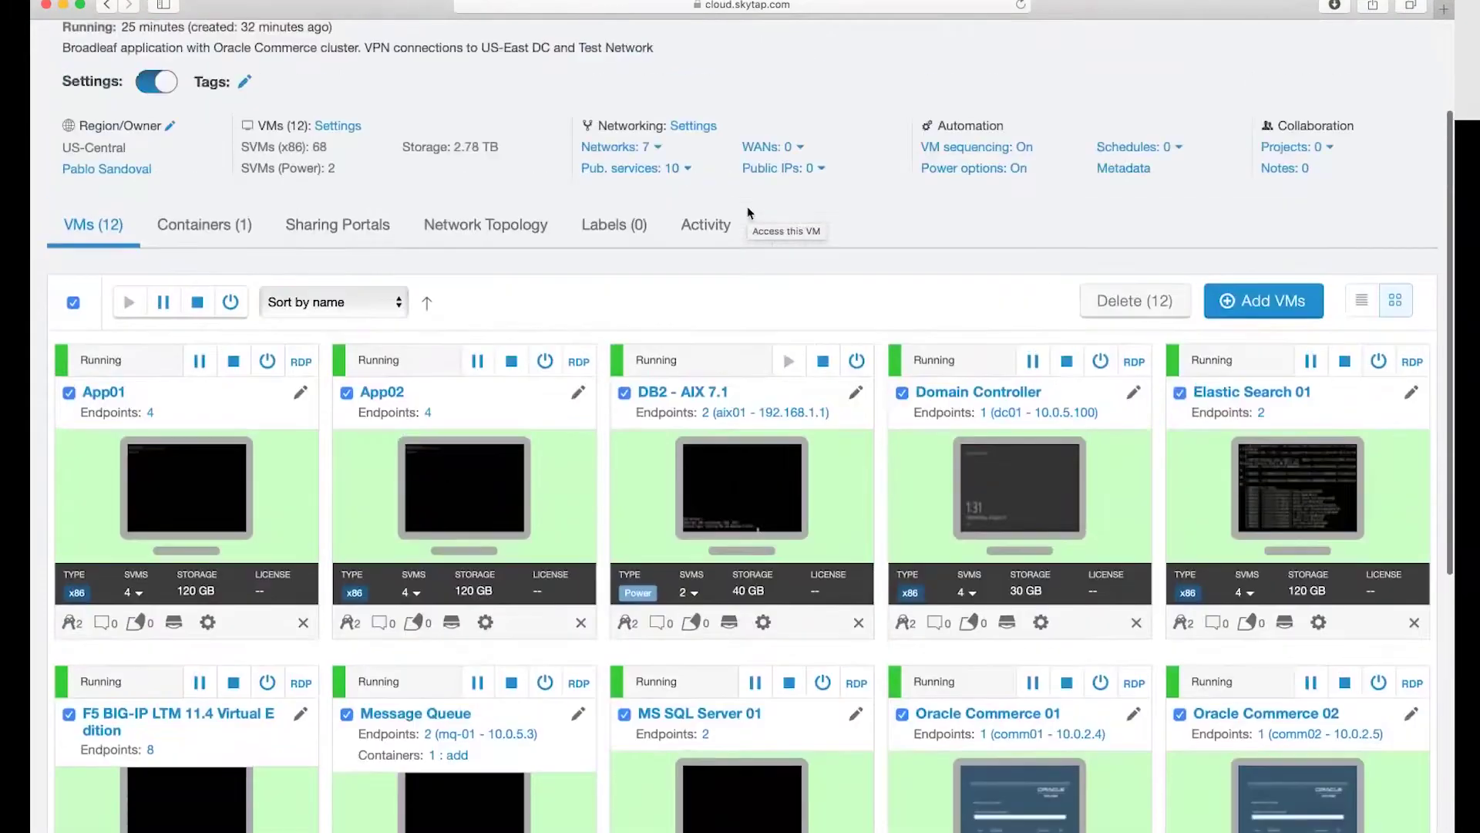
scroll(747, 212, "up", 2)
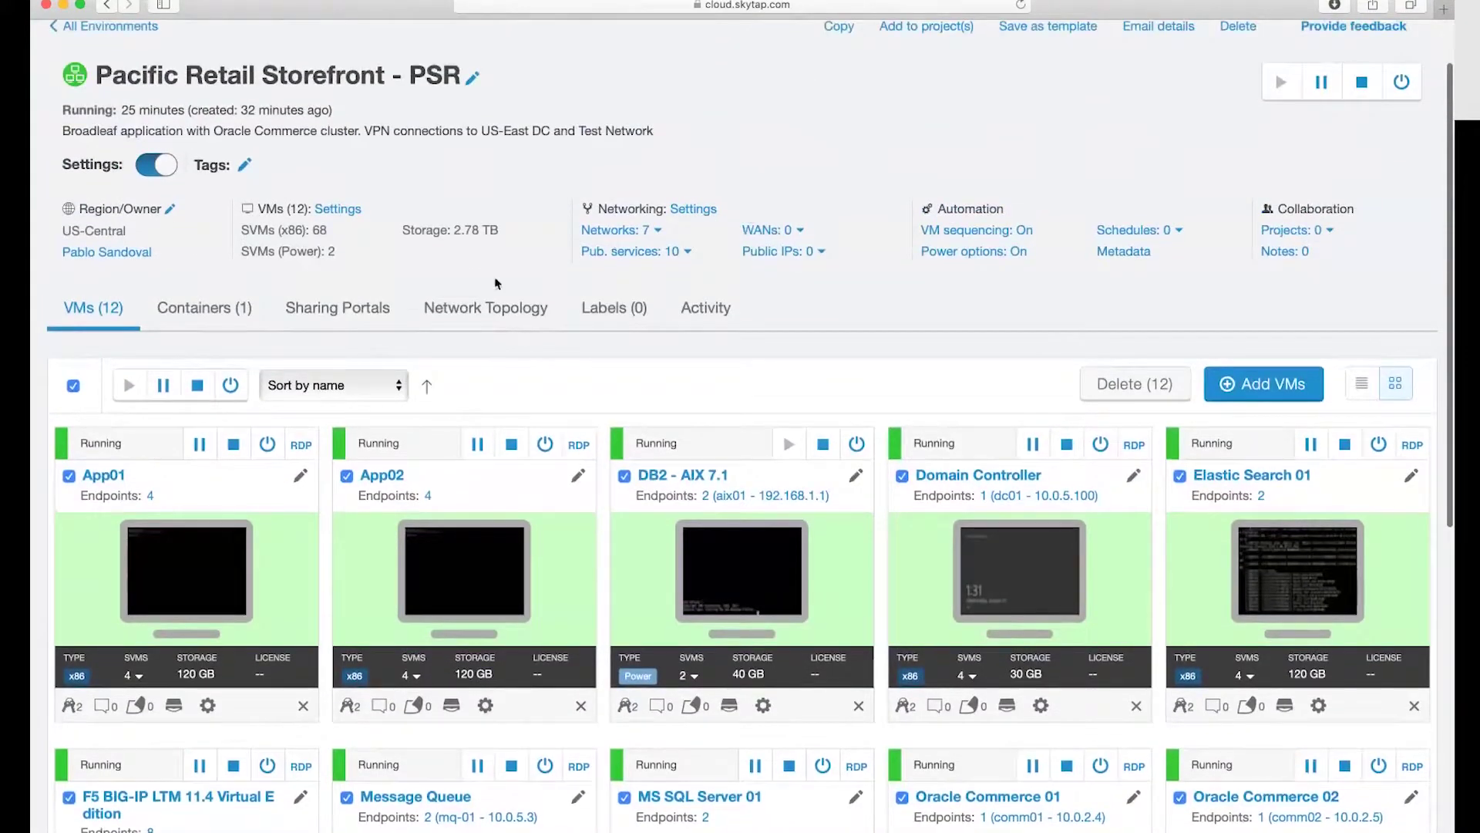
left_click(476, 318)
scroll(475, 318, "up", 2)
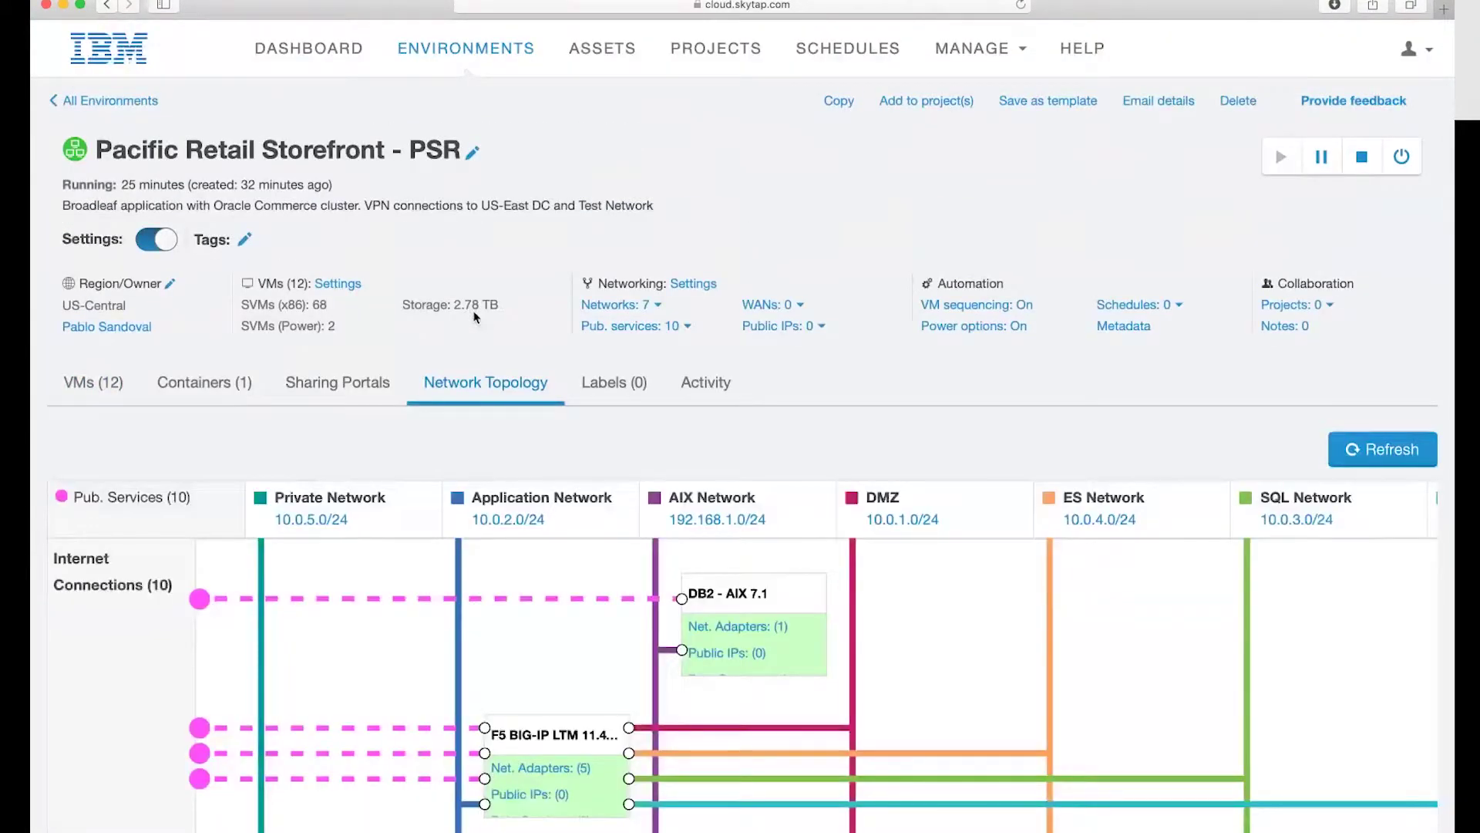
- Review the F5 BIG-IP LTM bridging the Application, DMZ, ES and SQL networks, then return to VMs (12)
scroll(511, 434, "down", 2)
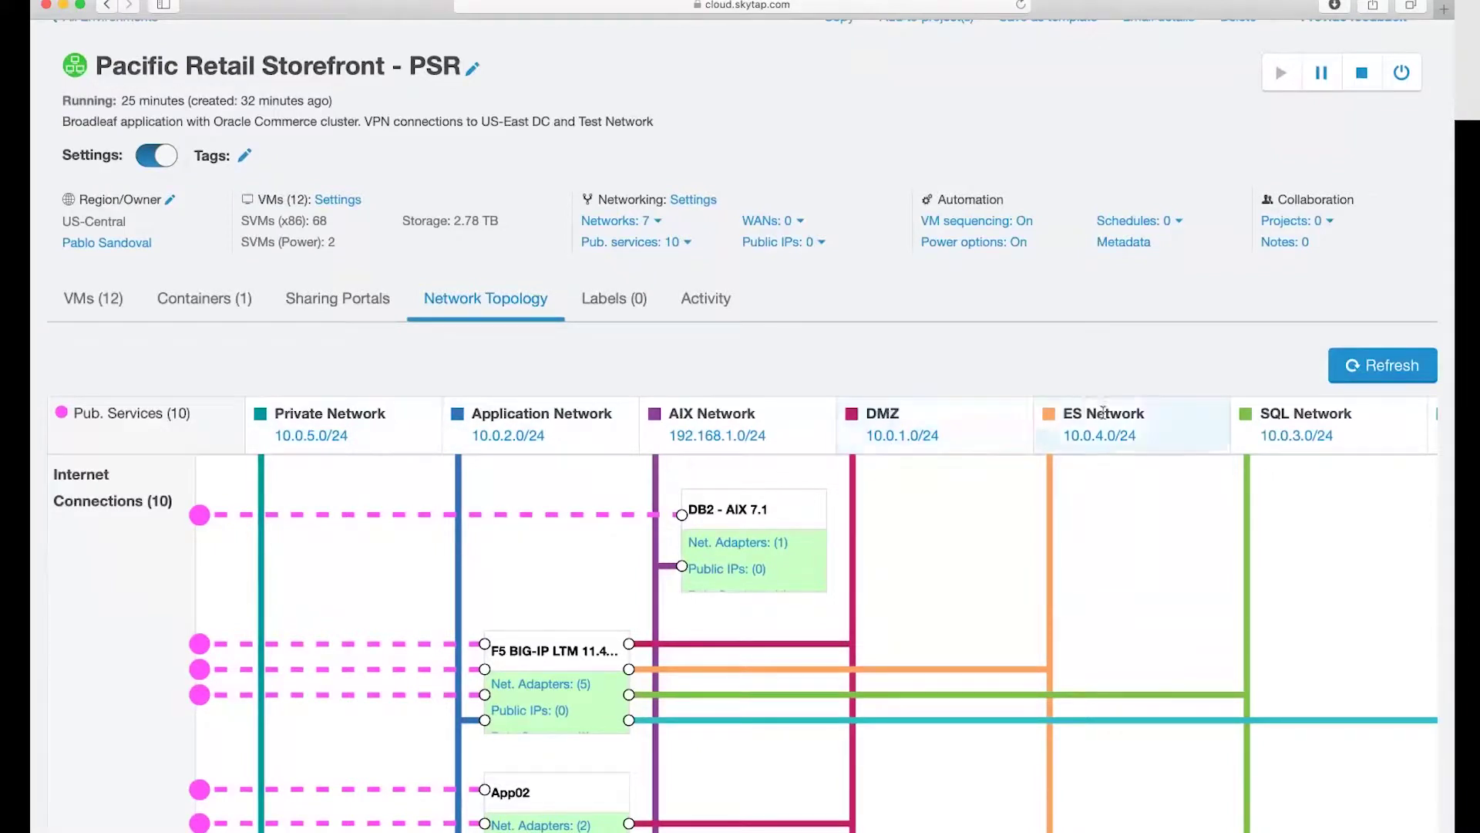
scroll(1281, 491, "down", 1)
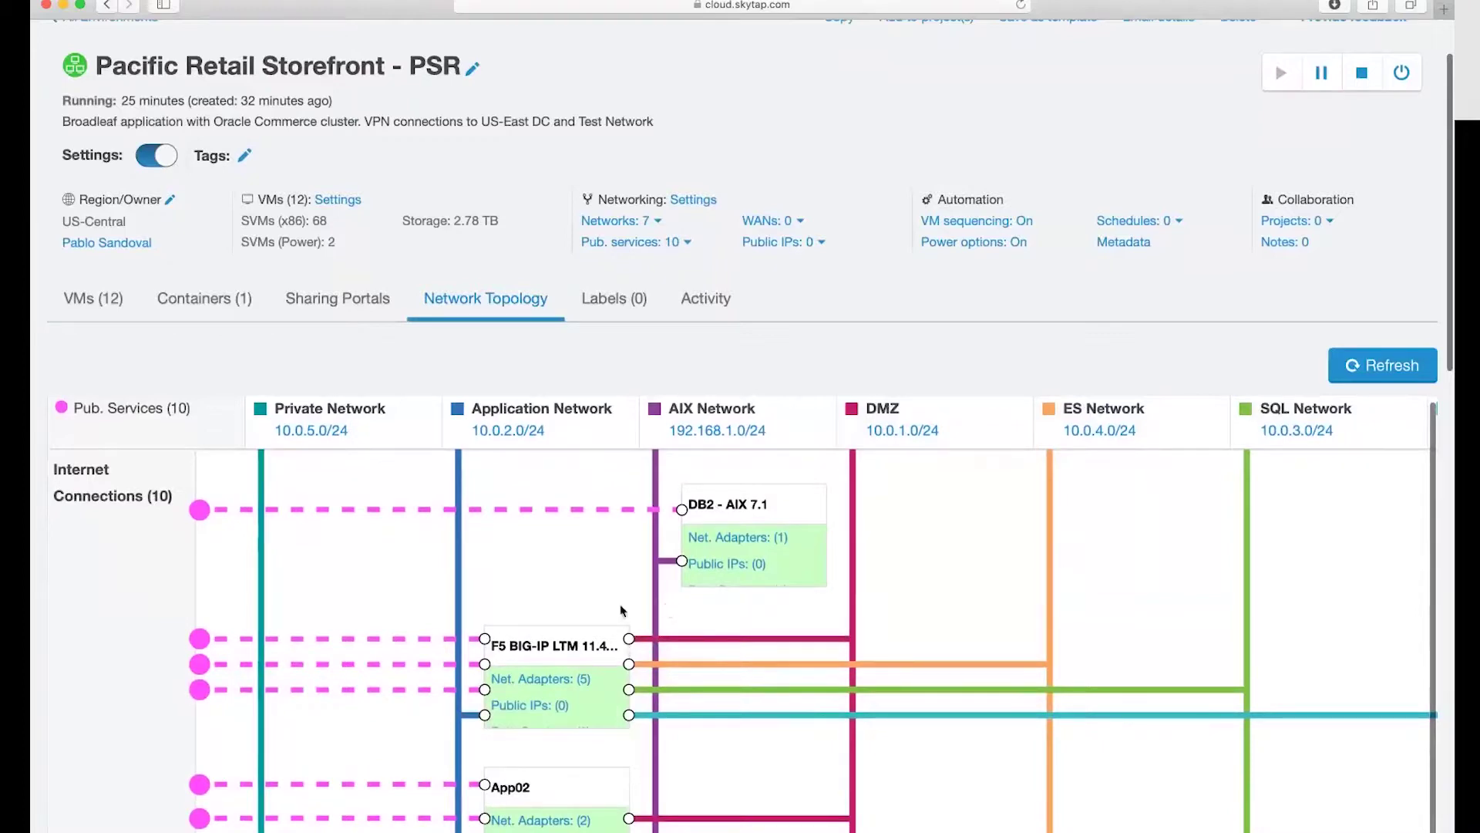
scroll(625, 617, "down", 3)
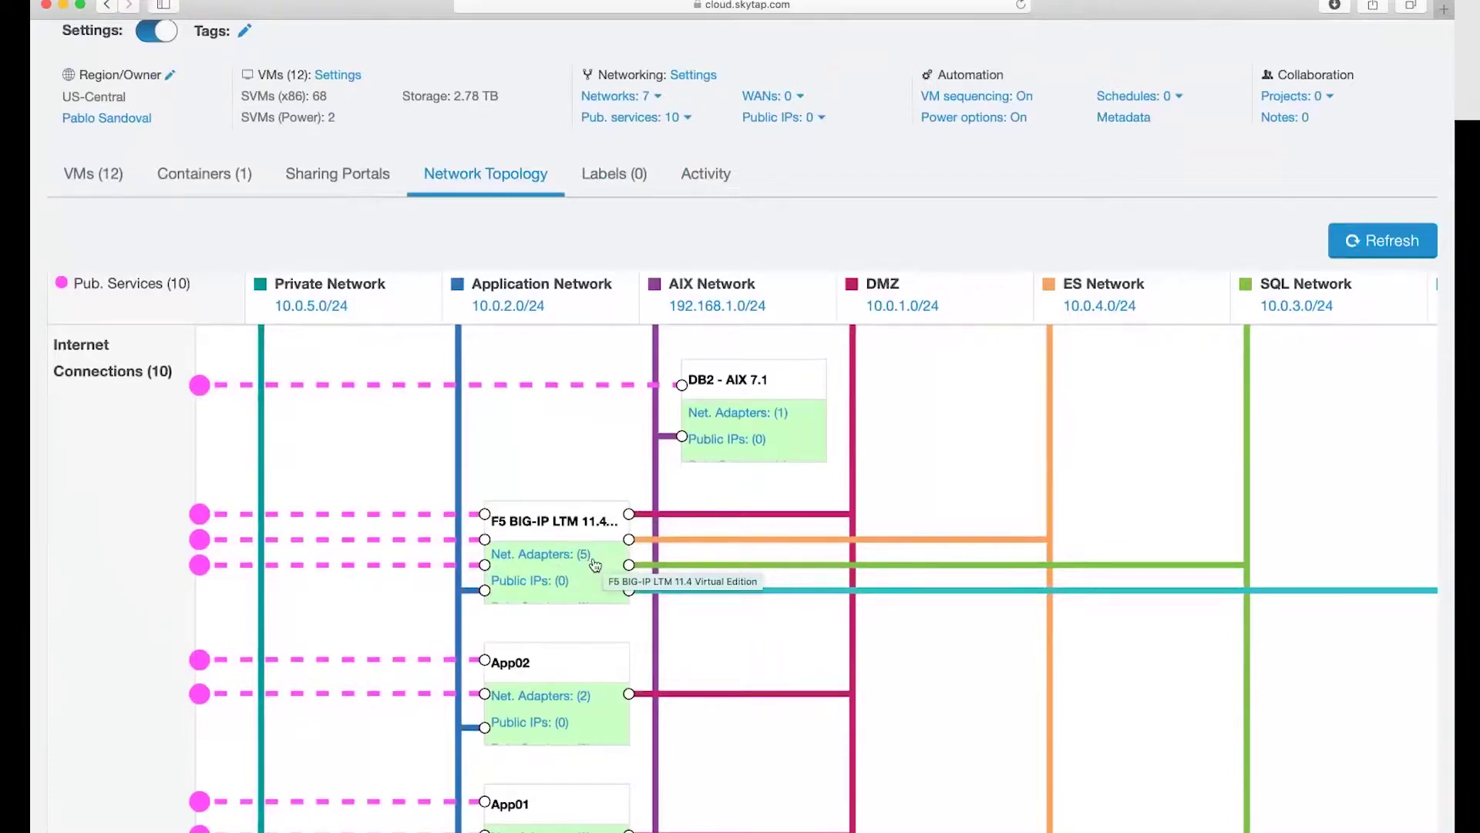
scroll(595, 565, "up", 5)
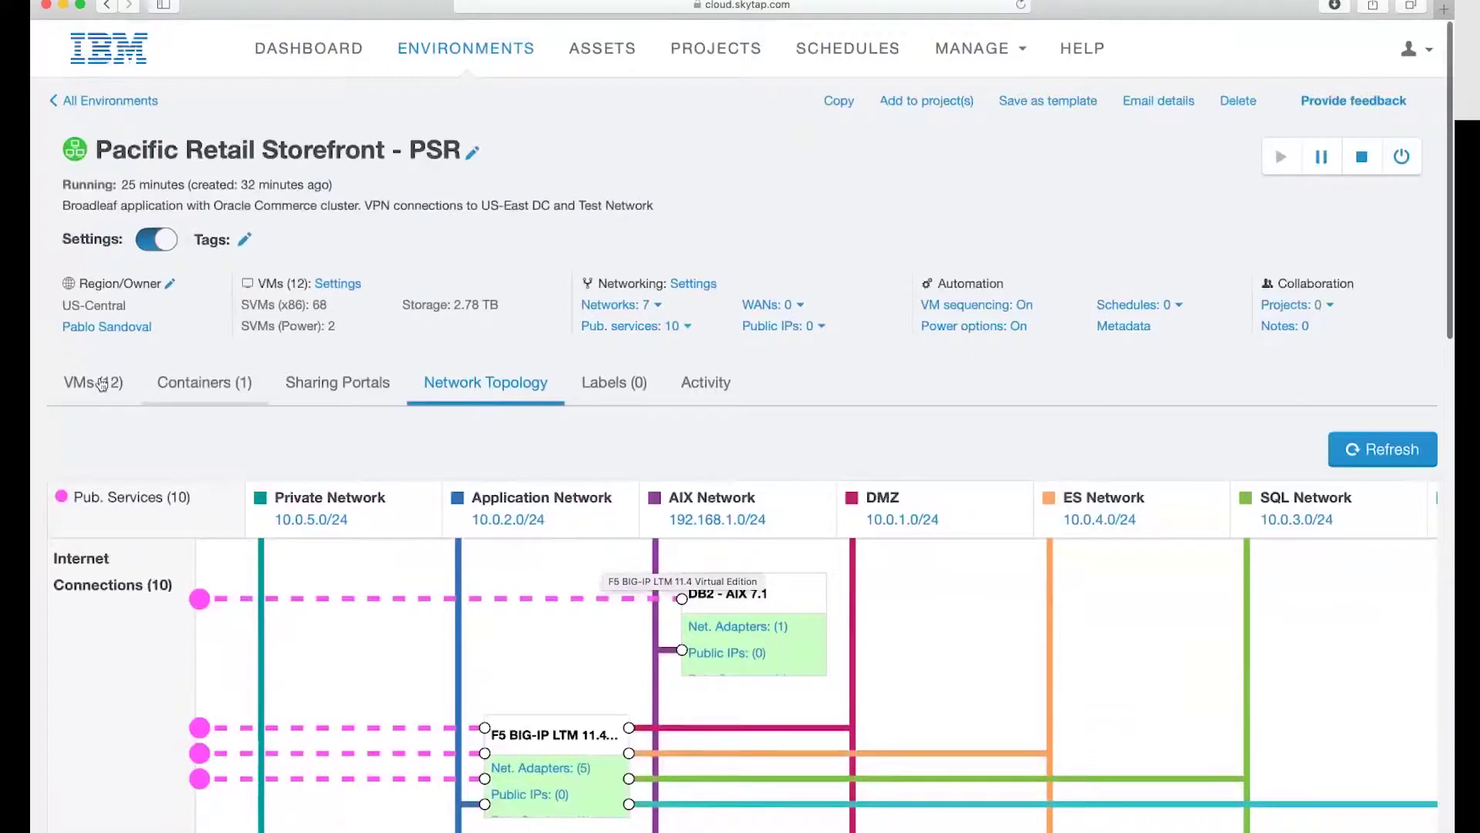
left_click(101, 384)
- Open the Oracle Commerce 01 VM's console in a new tab from the VM grid
scroll(633, 450, "down", 1)
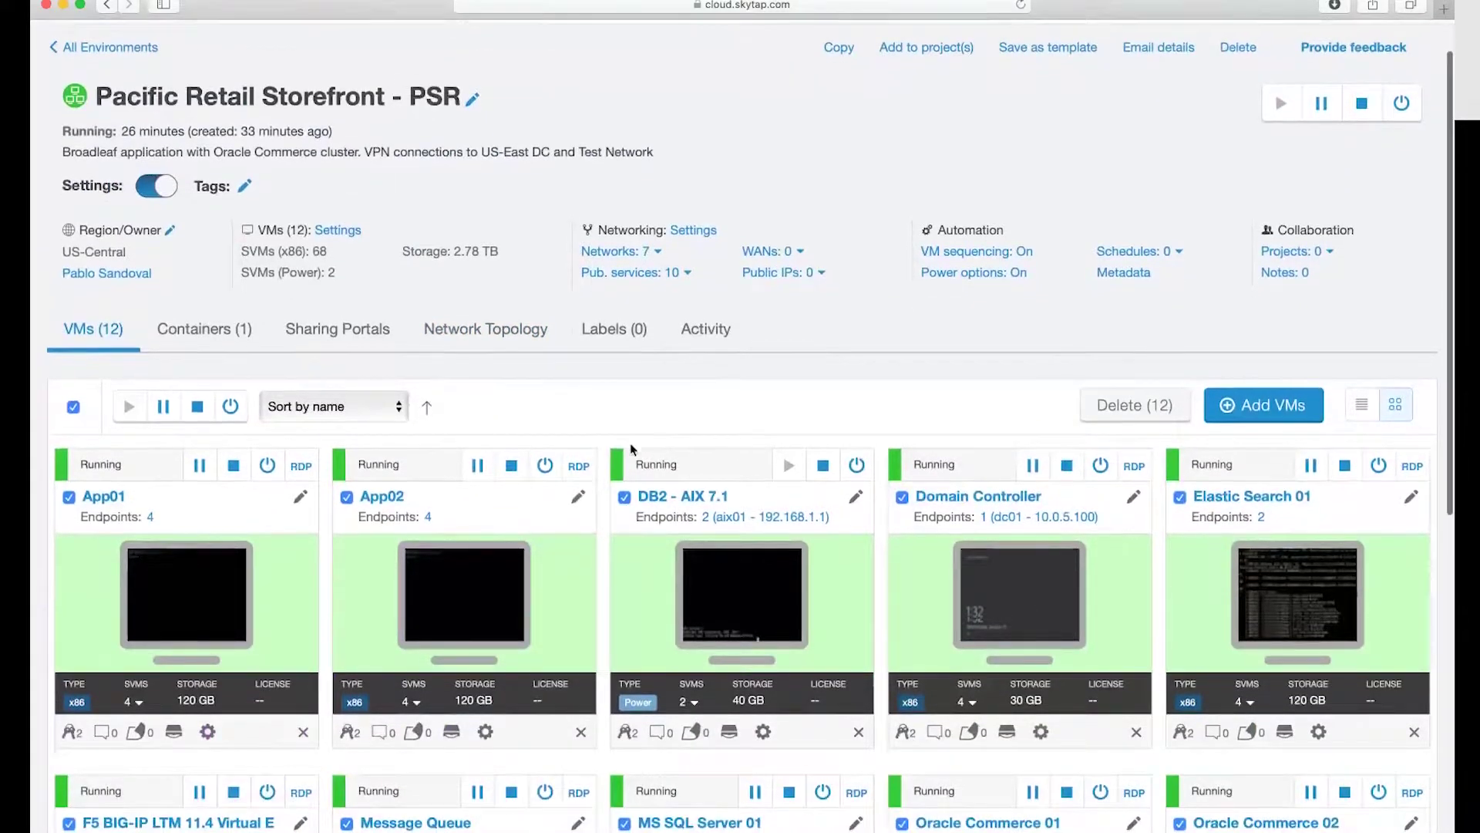
scroll(631, 443, "down", 1)
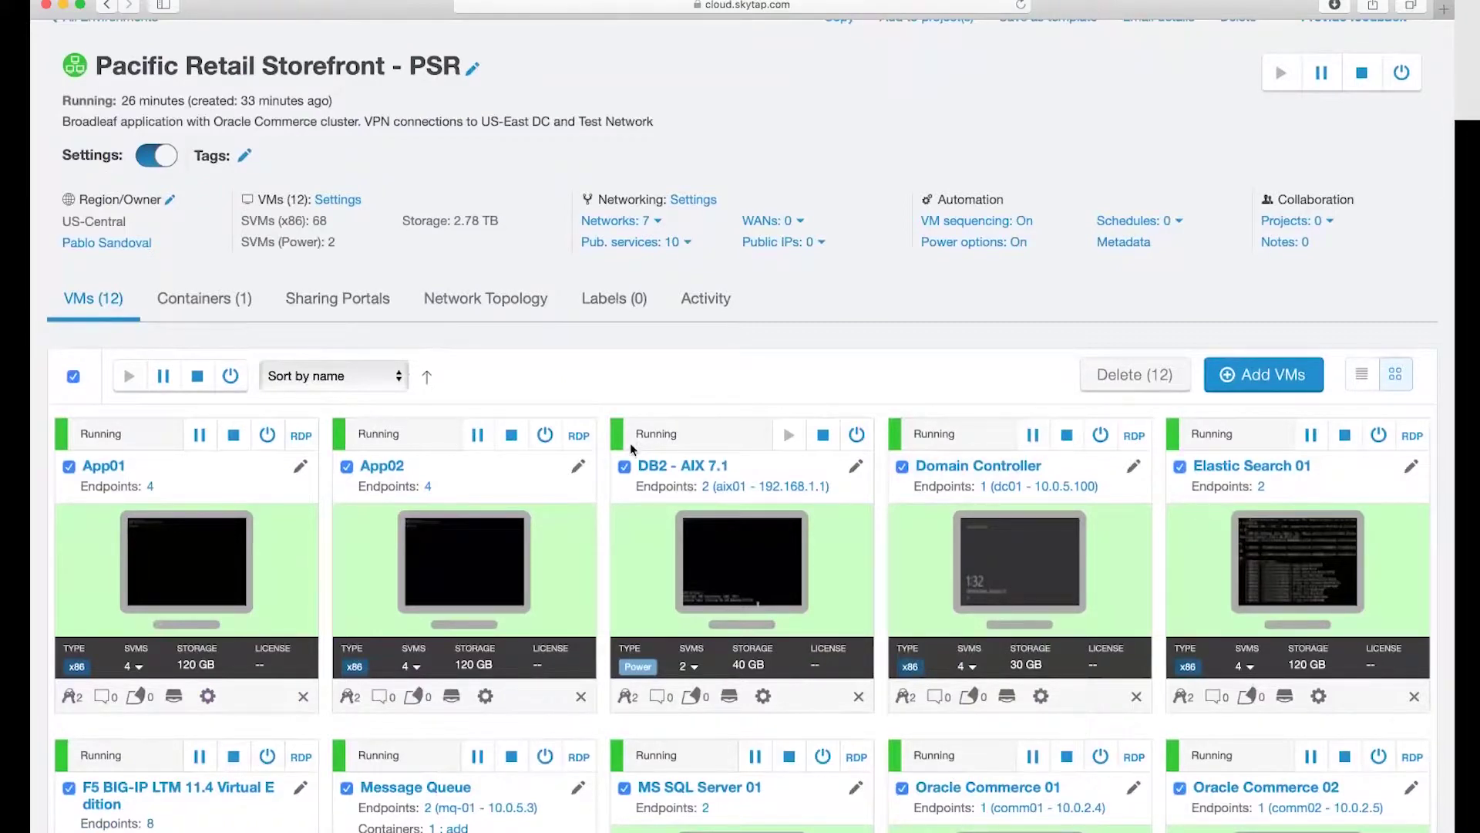
scroll(630, 442, "down", 6)
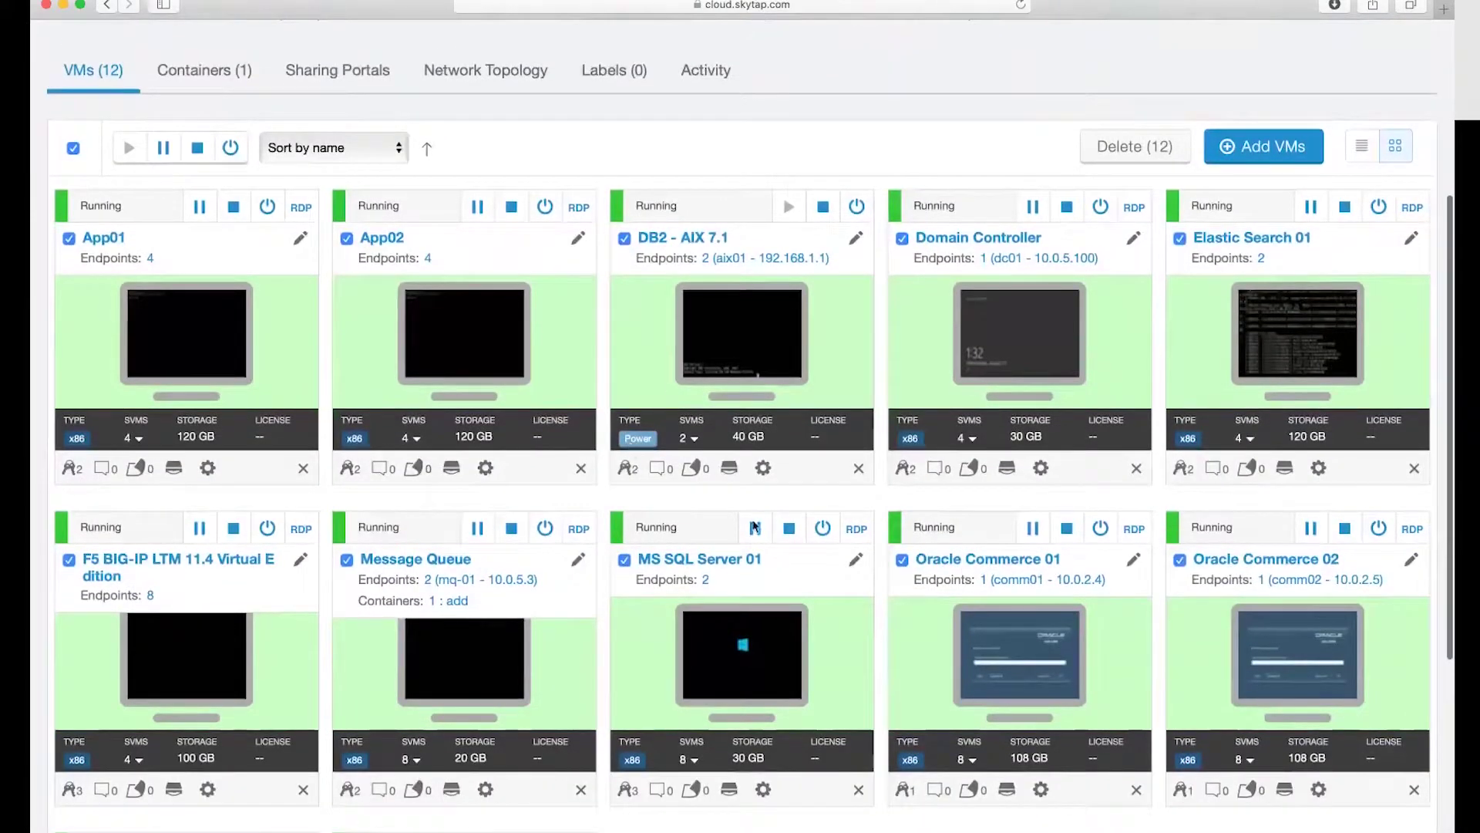
left_click(1014, 632)
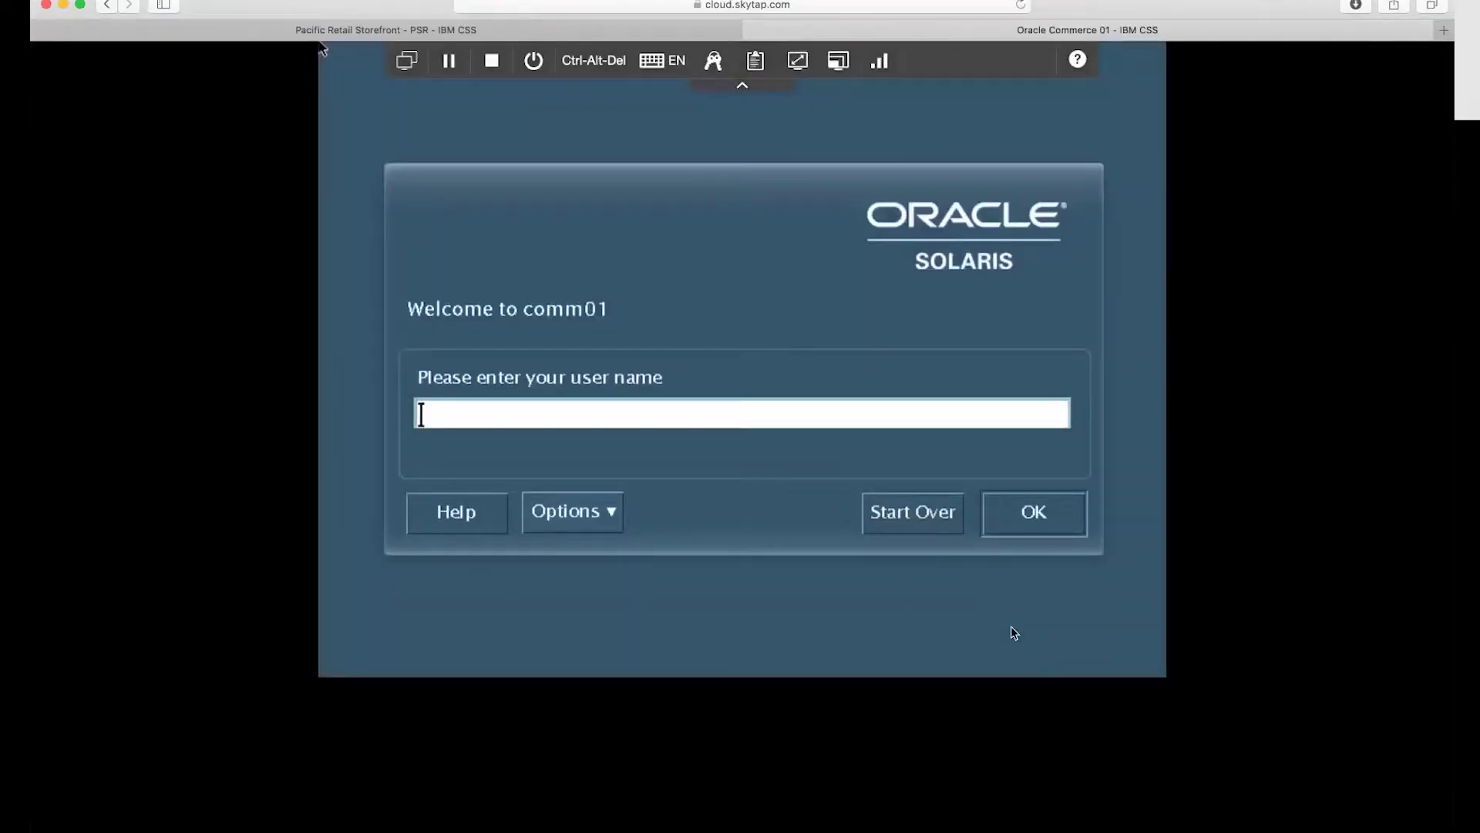
- Log in to comm01 with the saved credentials, retrying after the first failed attempt
left_click(714, 66)
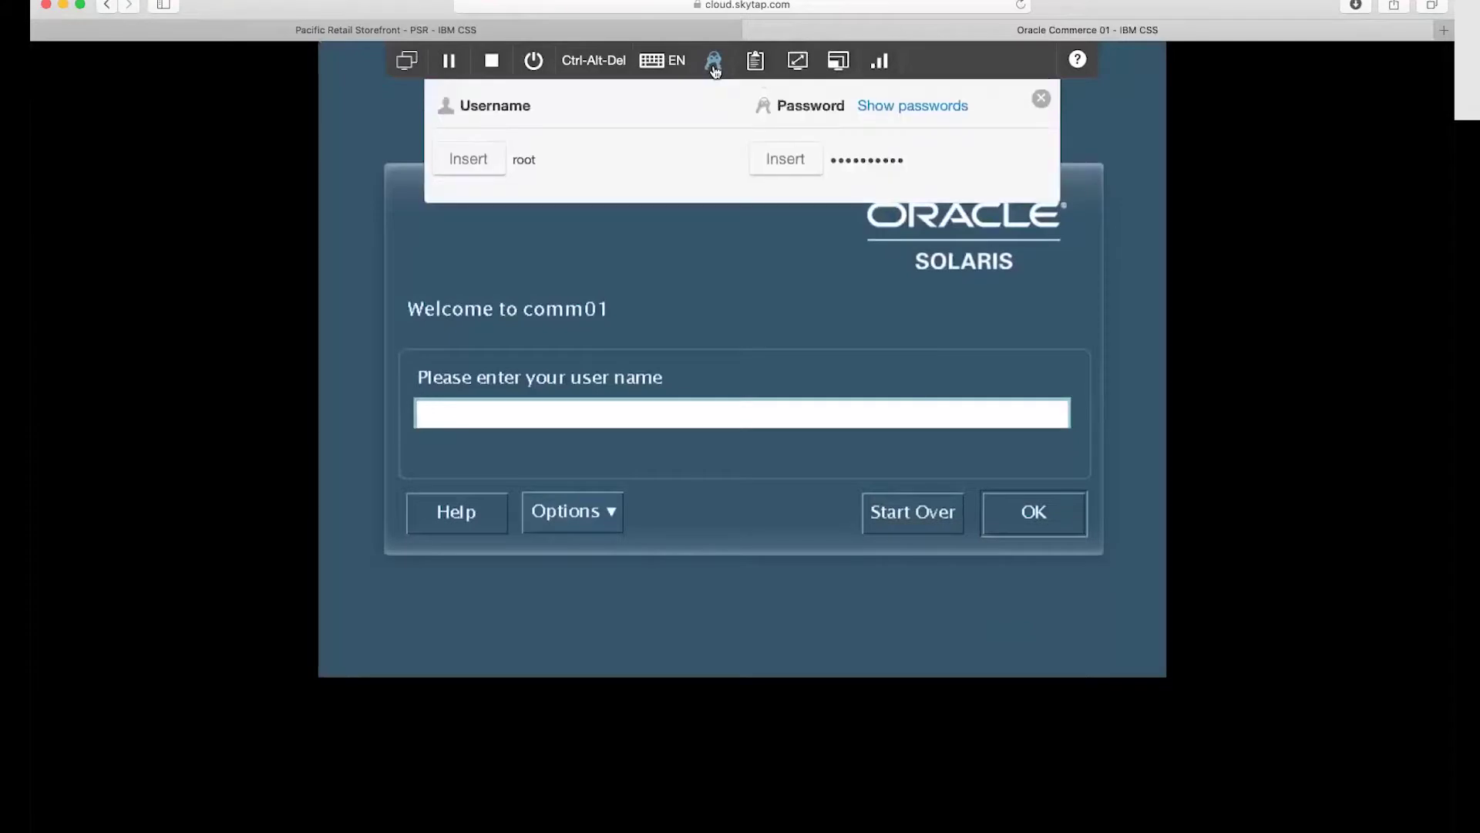
left_click(485, 162)
key("Return")
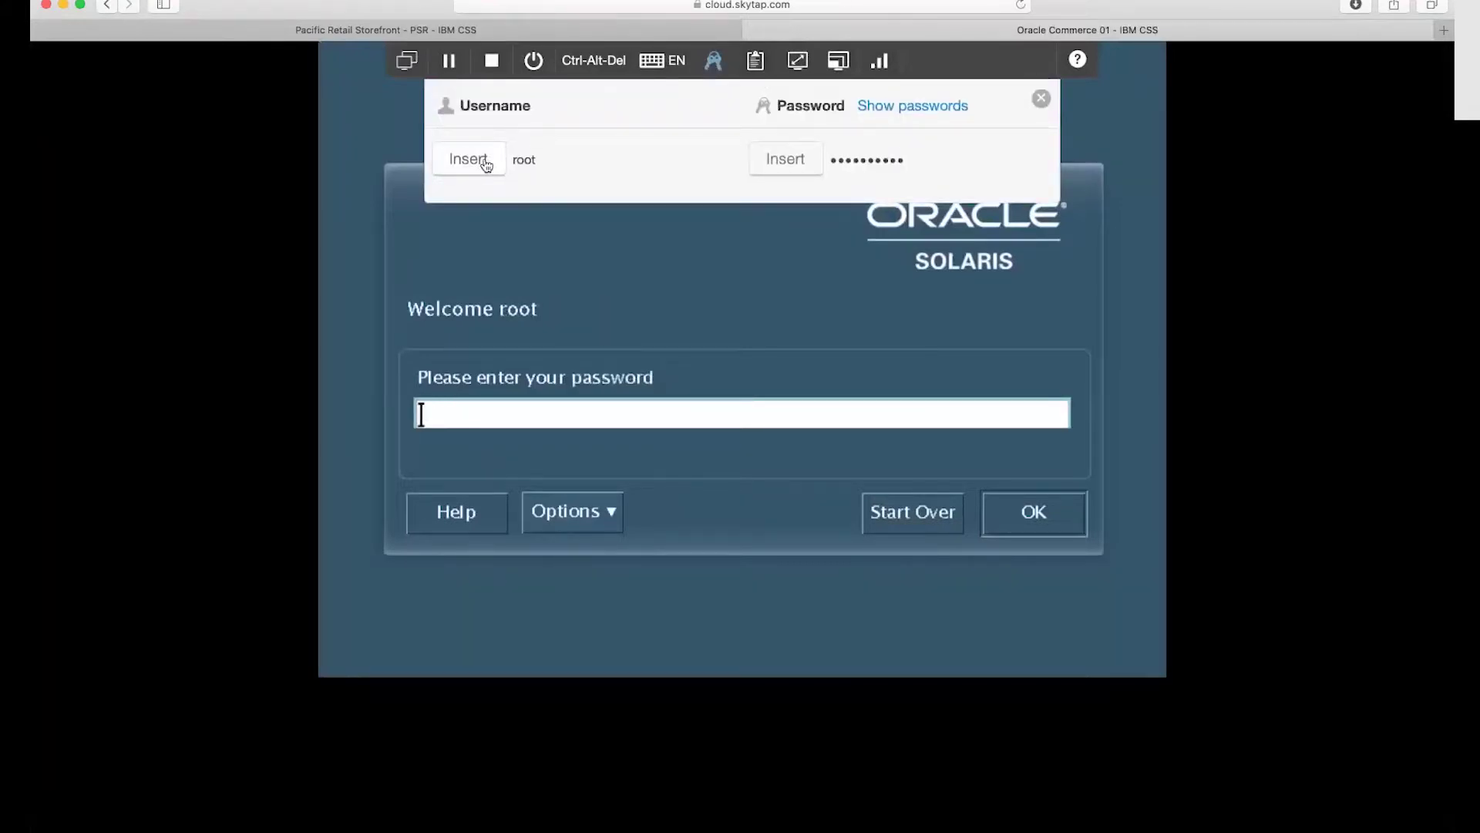
left_click(769, 161)
key("Return")
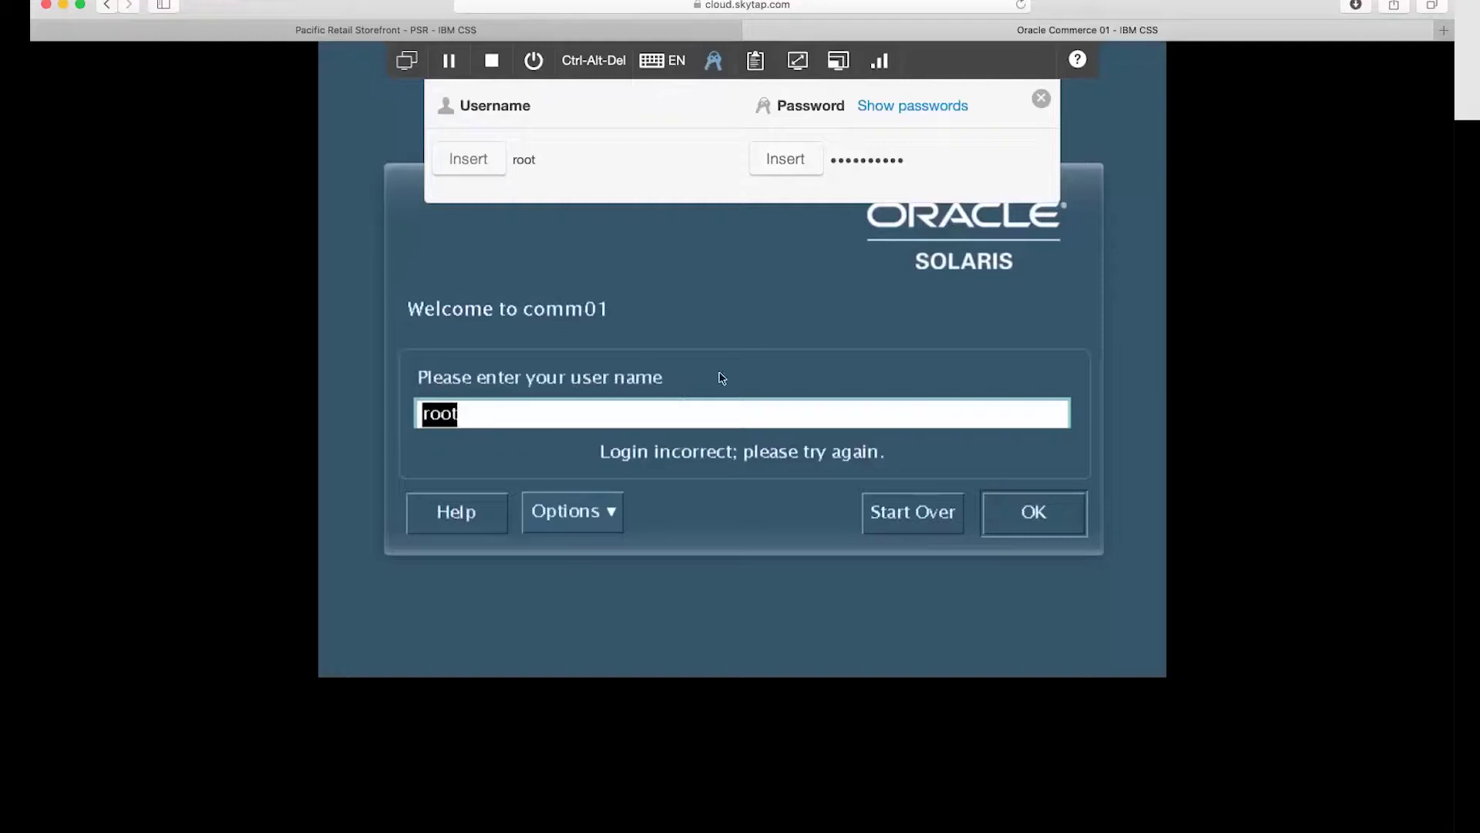
key("Return")
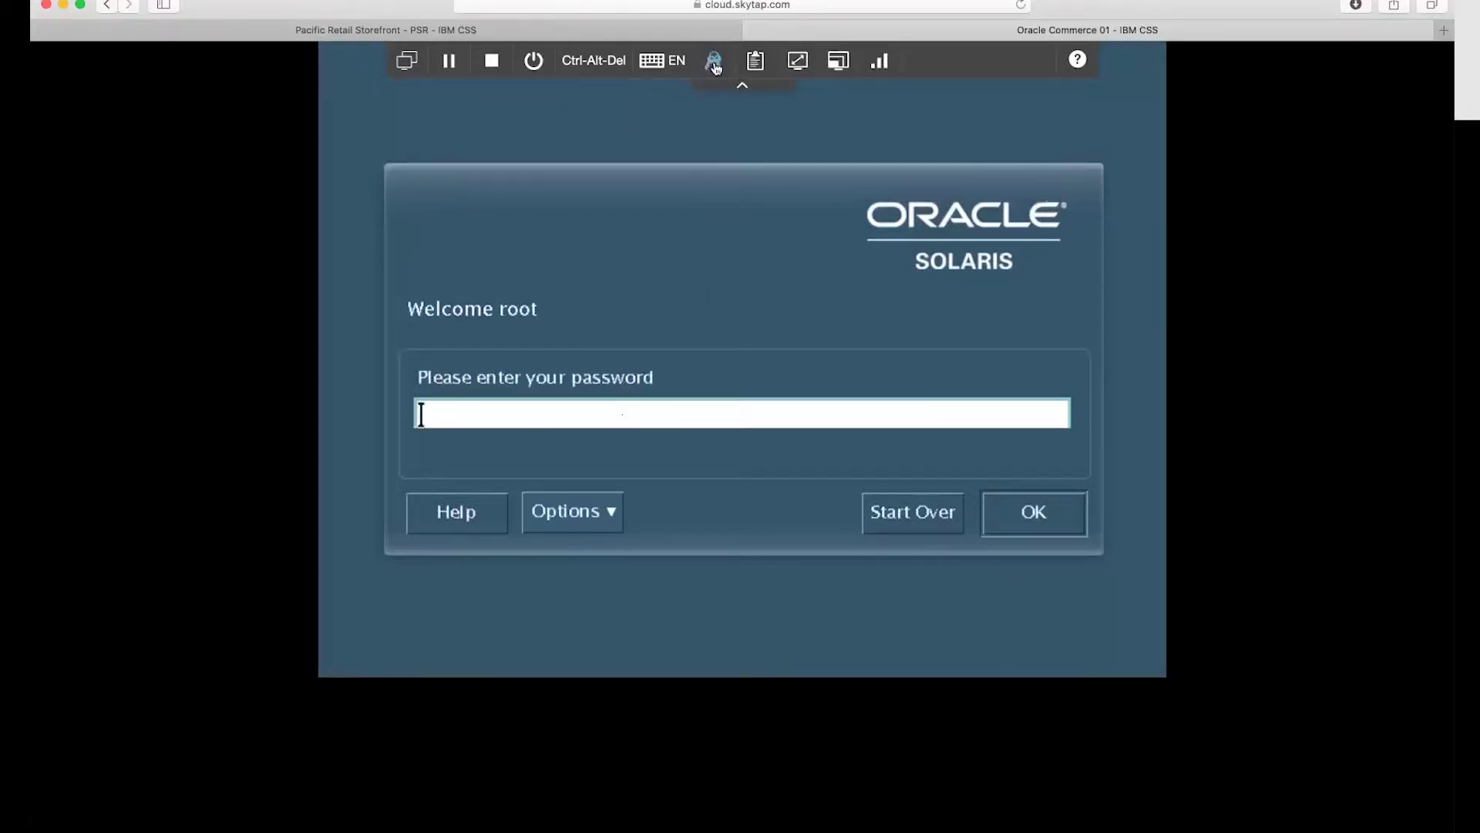
mouse_move(713, 60)
left_click(777, 159)
left_click(1033, 529)
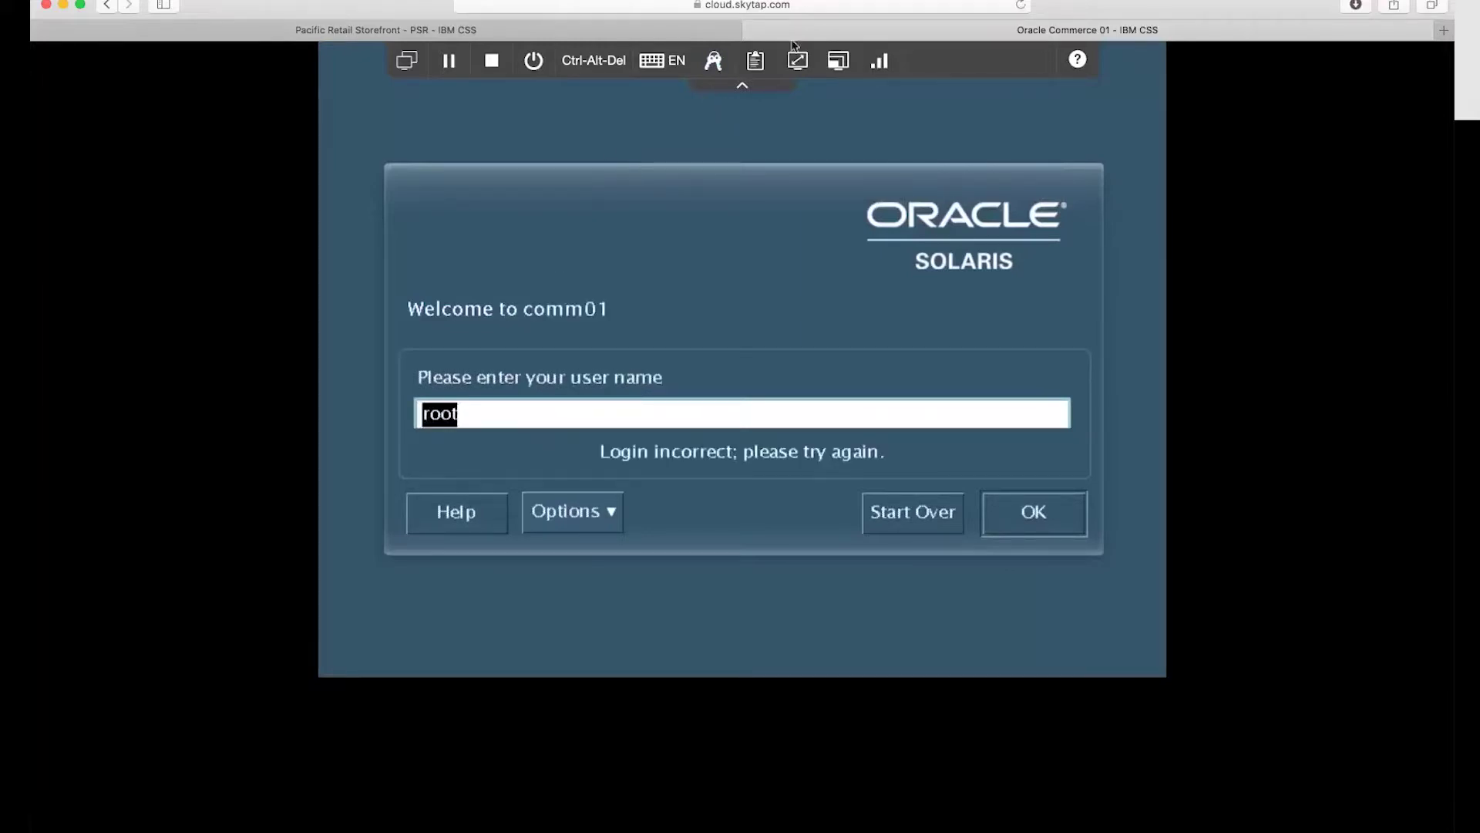
- Close the comm01 console and enter the saved username on Oracle Commerce 02's console
left_click(753, 31)
scroll(755, 38, "down", 1)
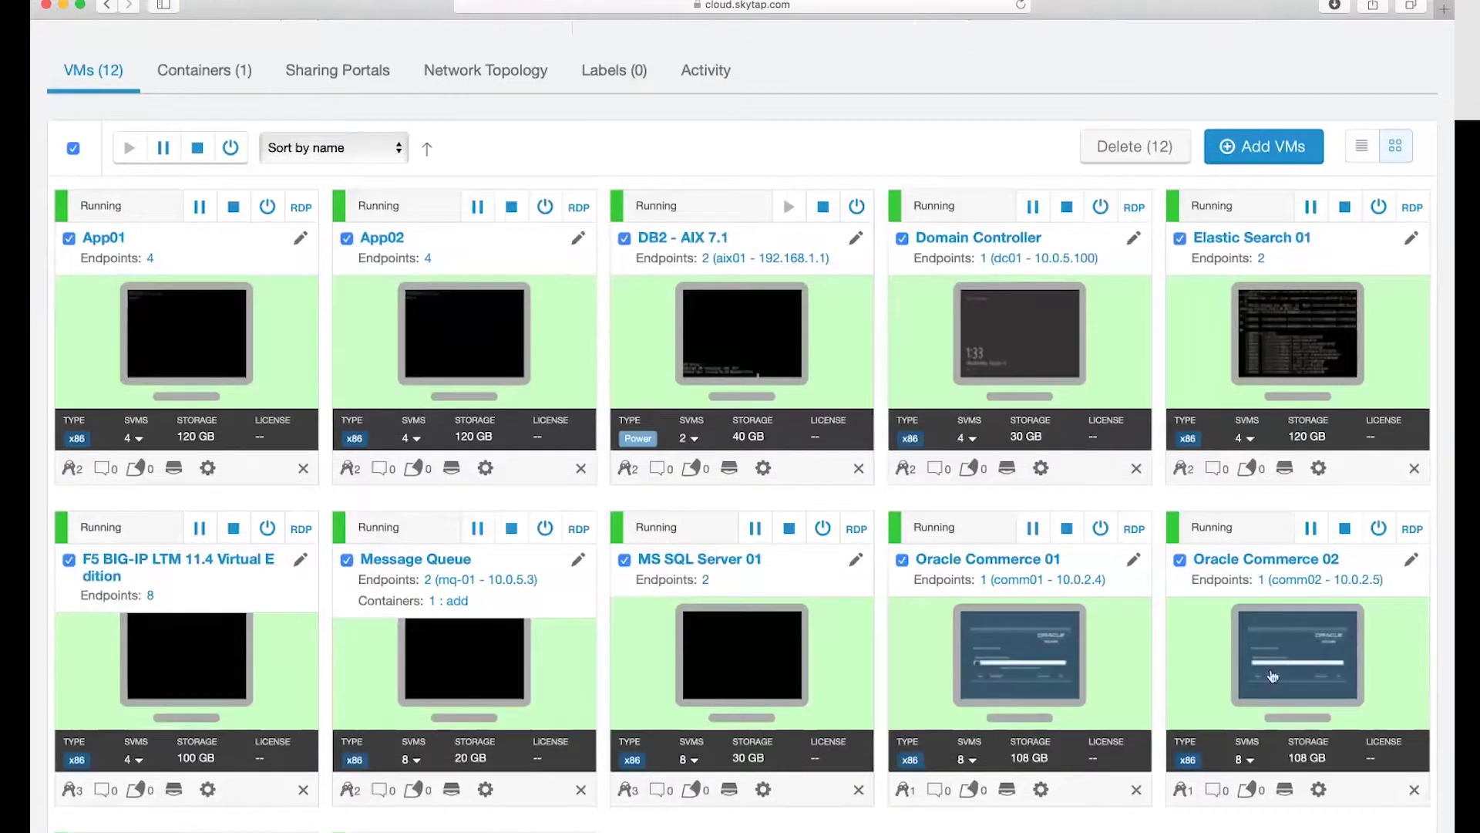
left_click(1272, 676)
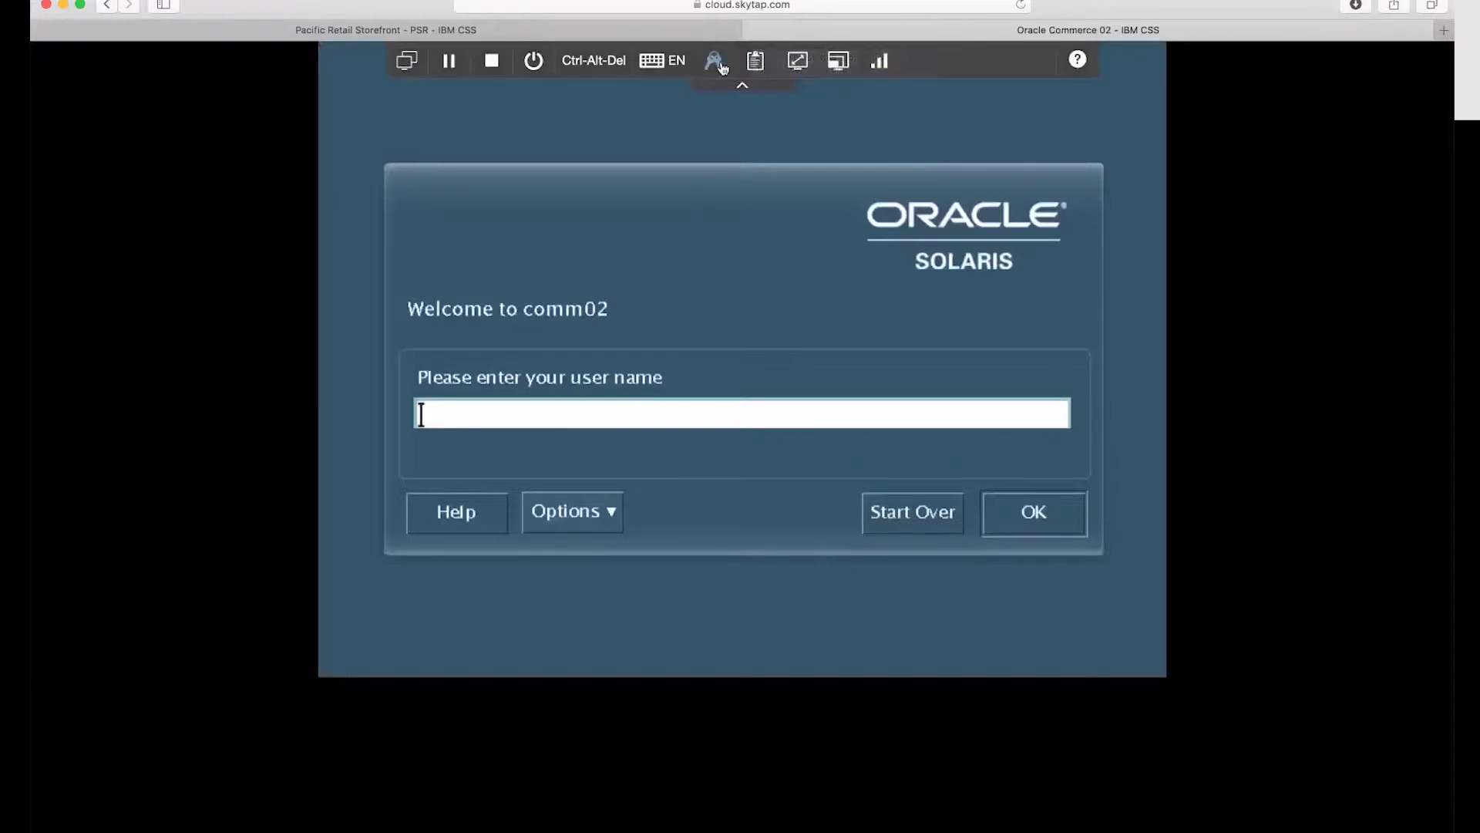
left_click(713, 61)
left_click(483, 169)
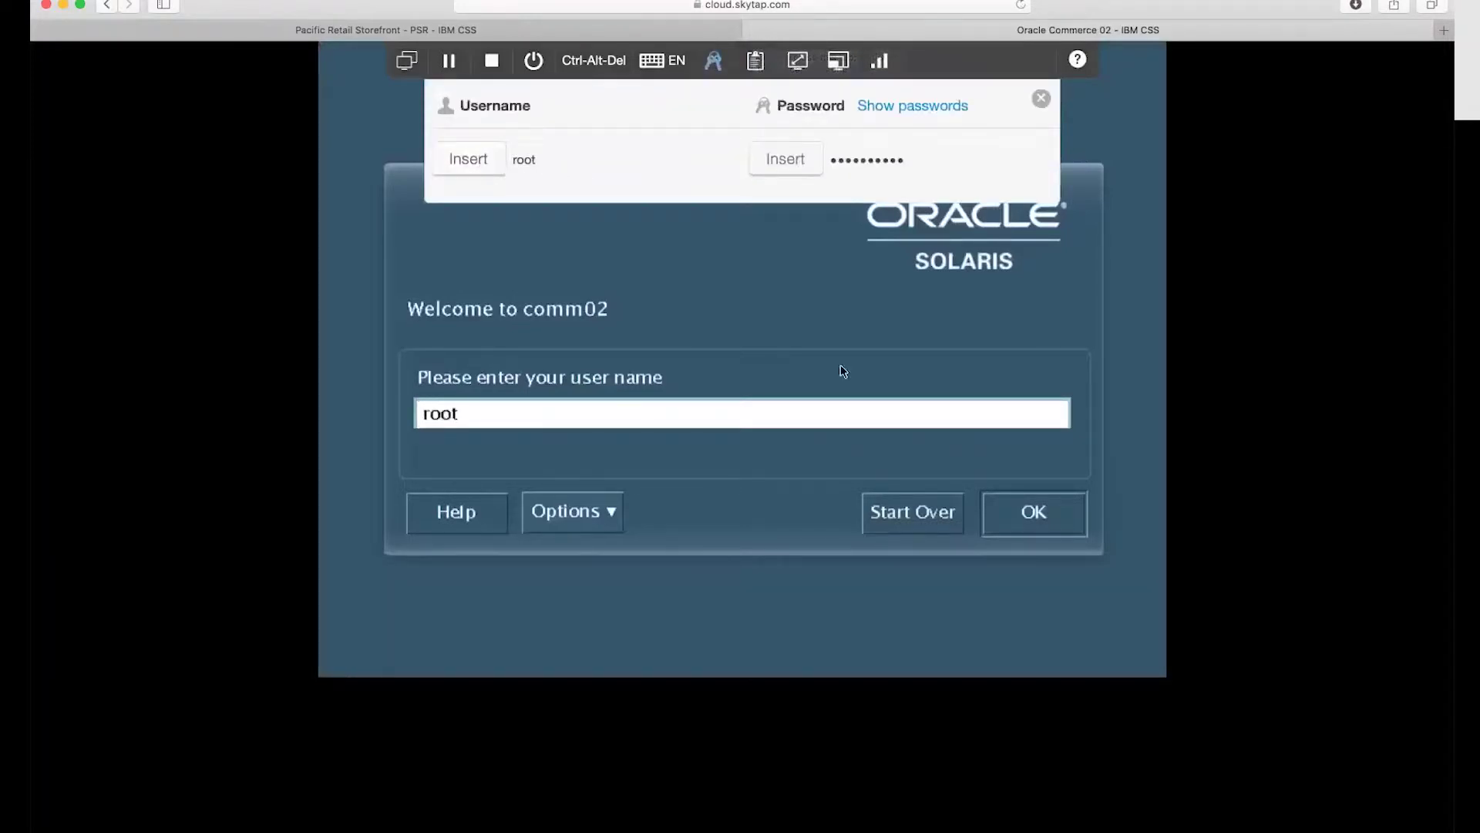
left_click(1033, 512)
left_click(714, 62)
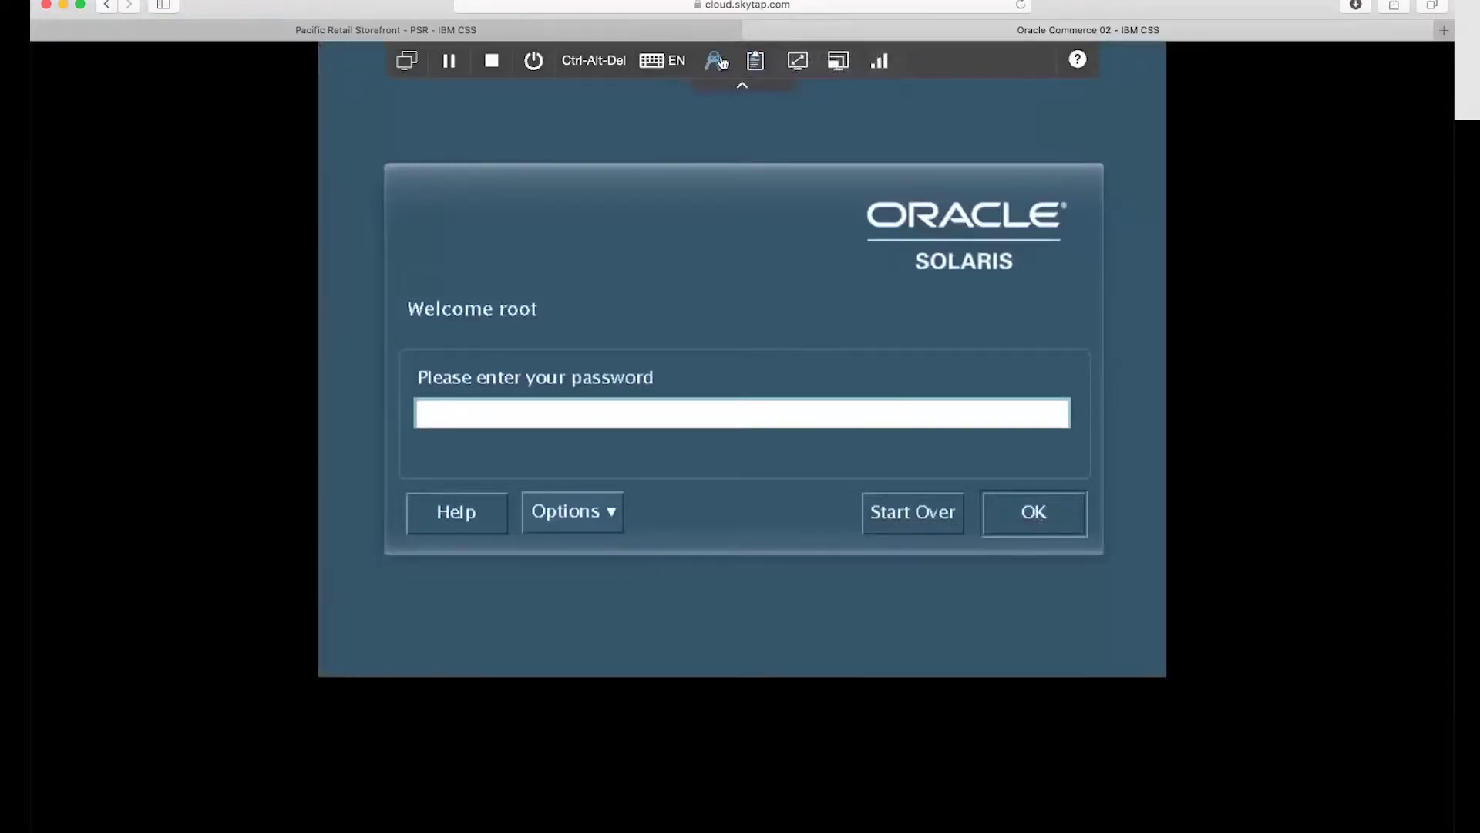
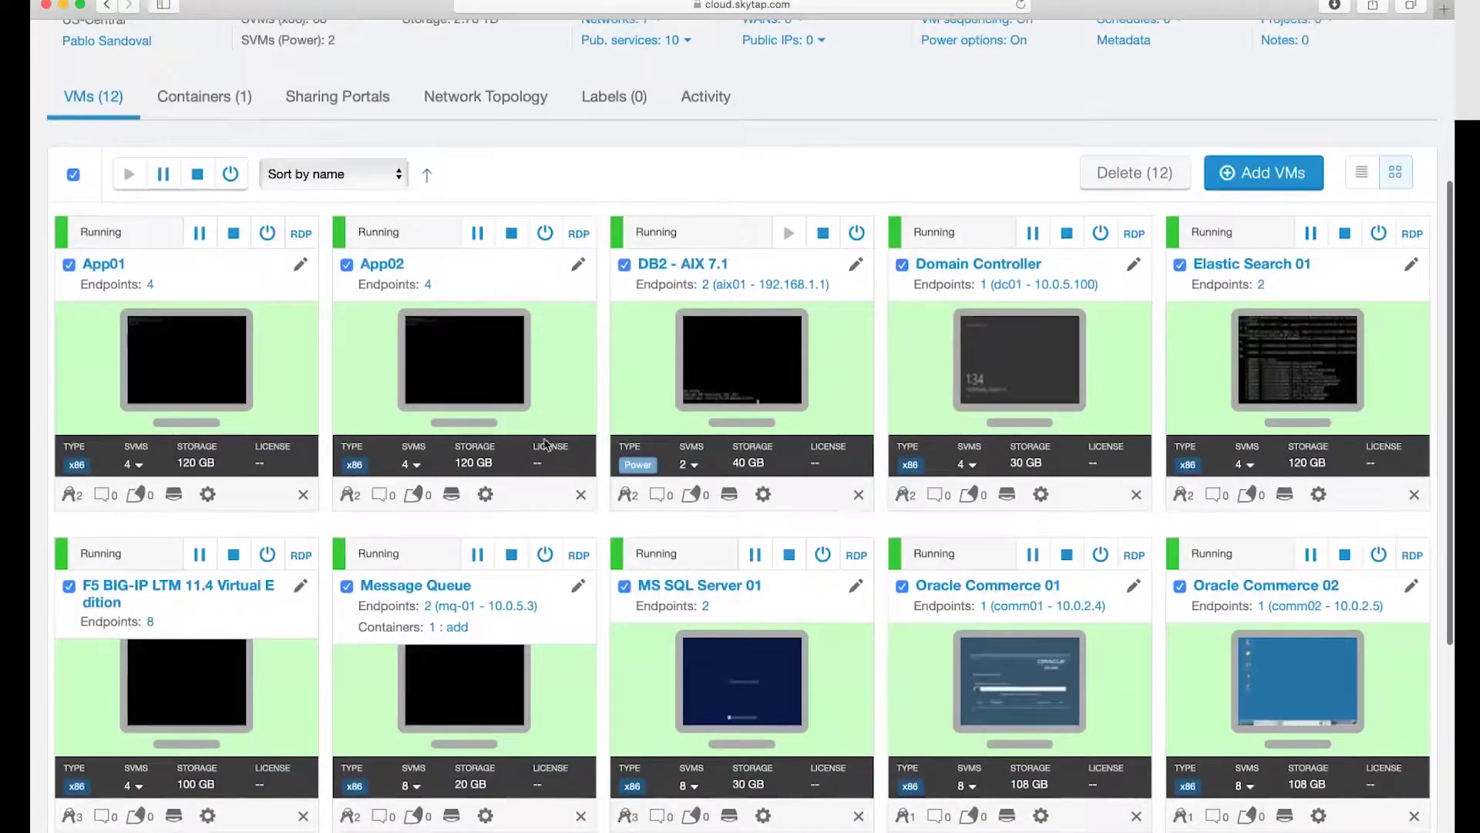
scroll(545, 443, "down", 1)
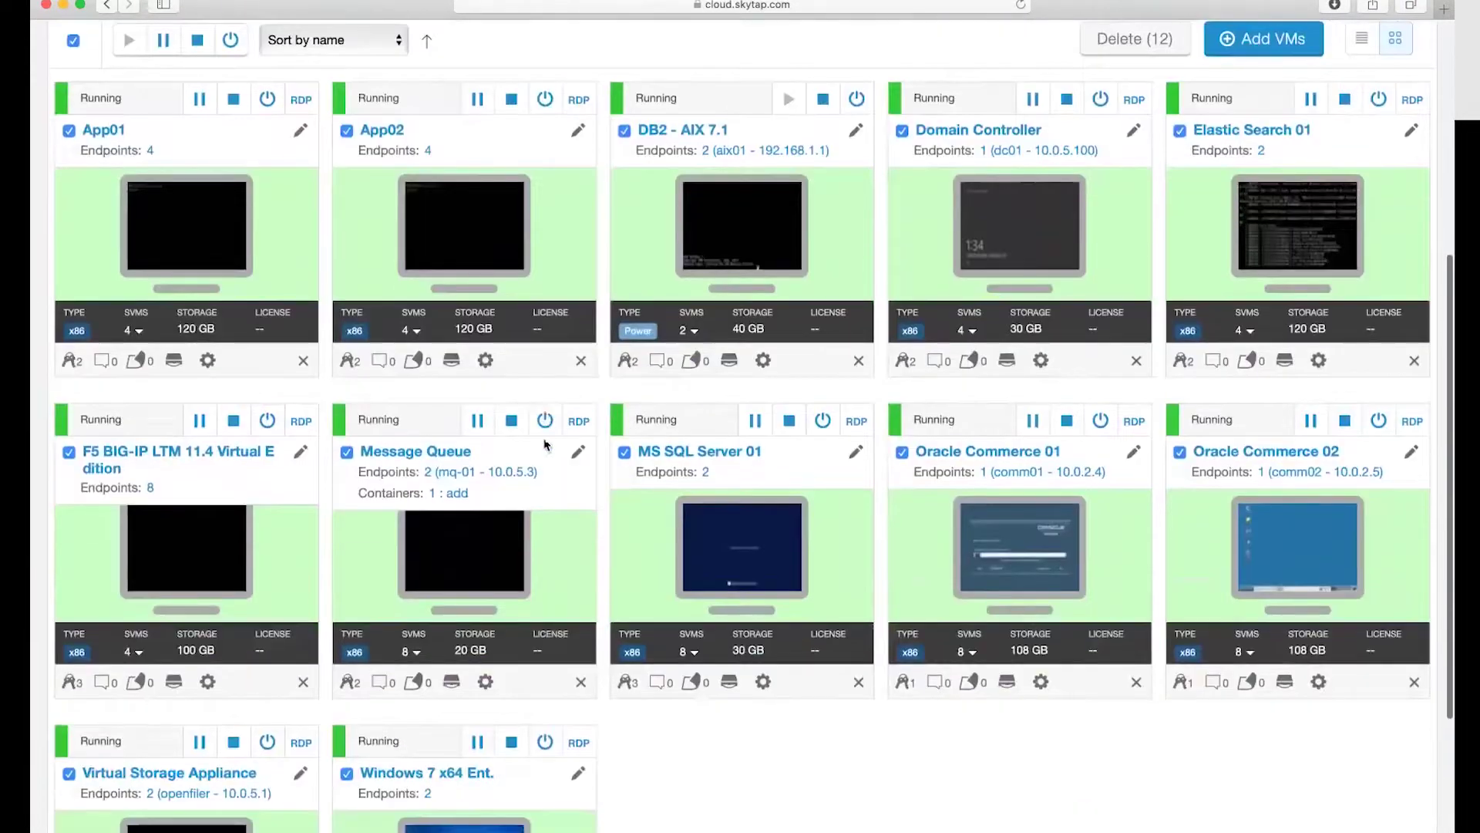
- Download the RDP connection file for the Windows 7 x64 Ent. VM
scroll(544, 444, "up", 1)
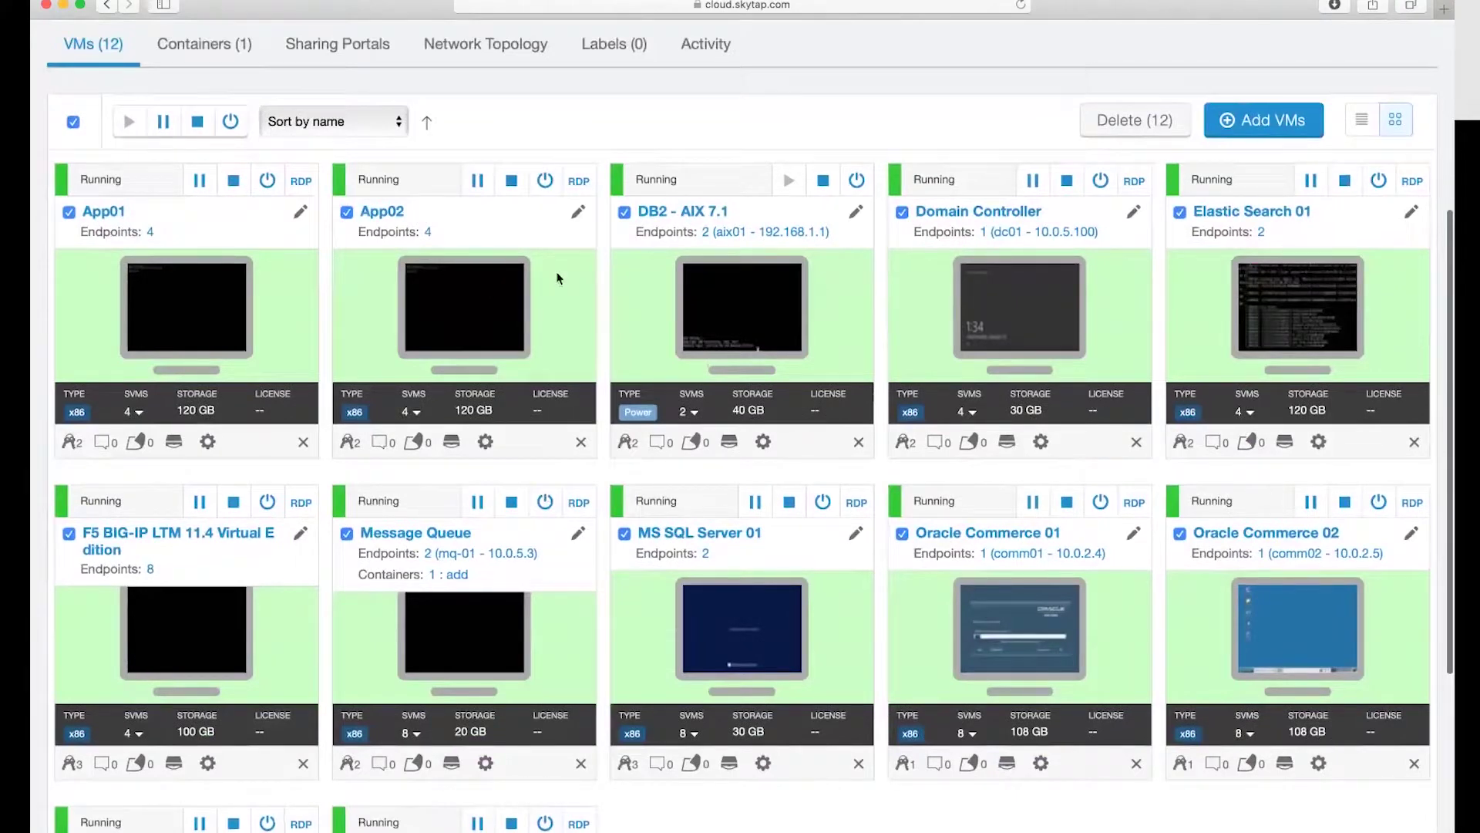
scroll(559, 279, "down", 6)
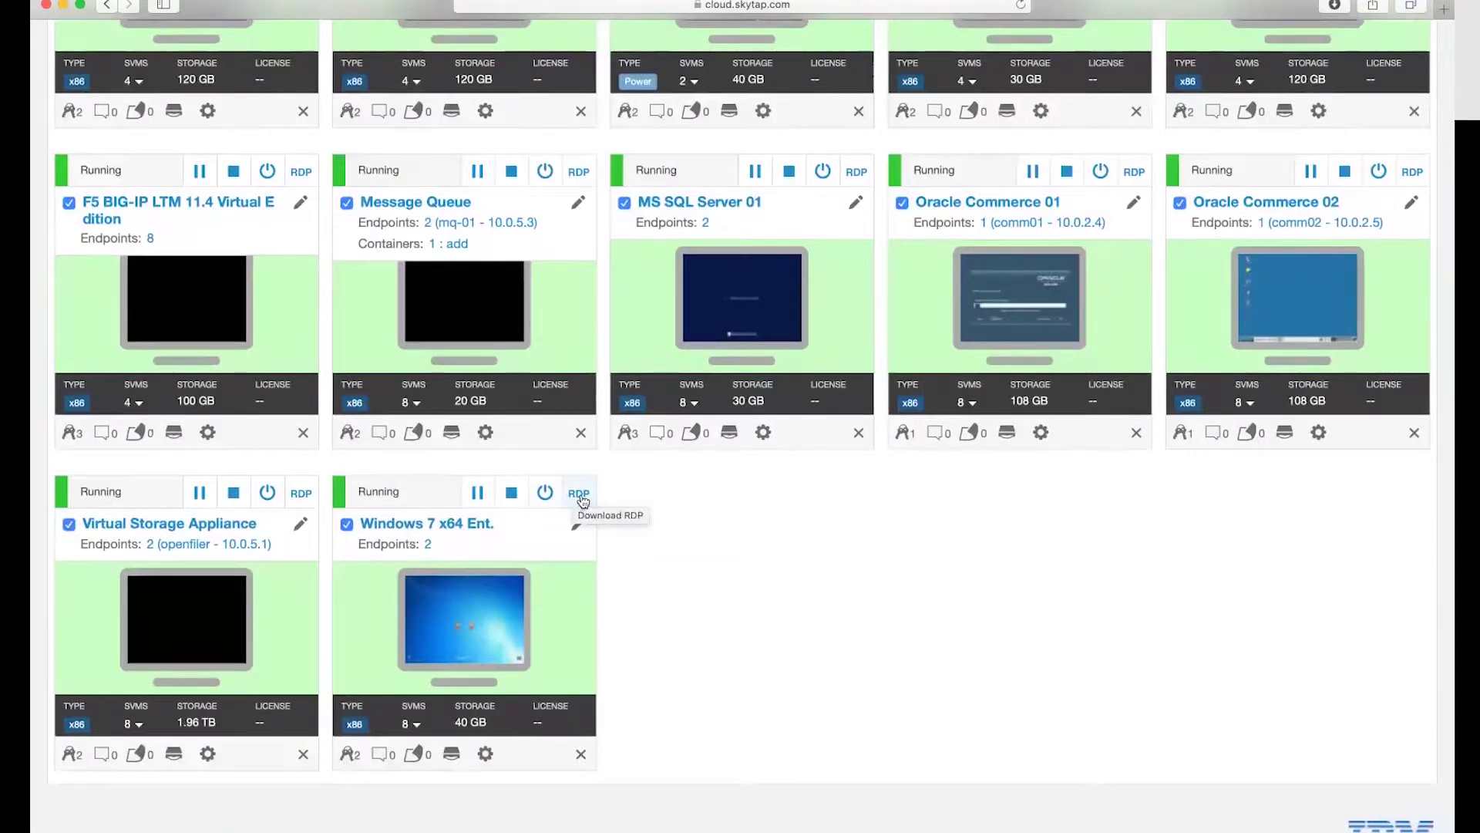
left_click(579, 493)
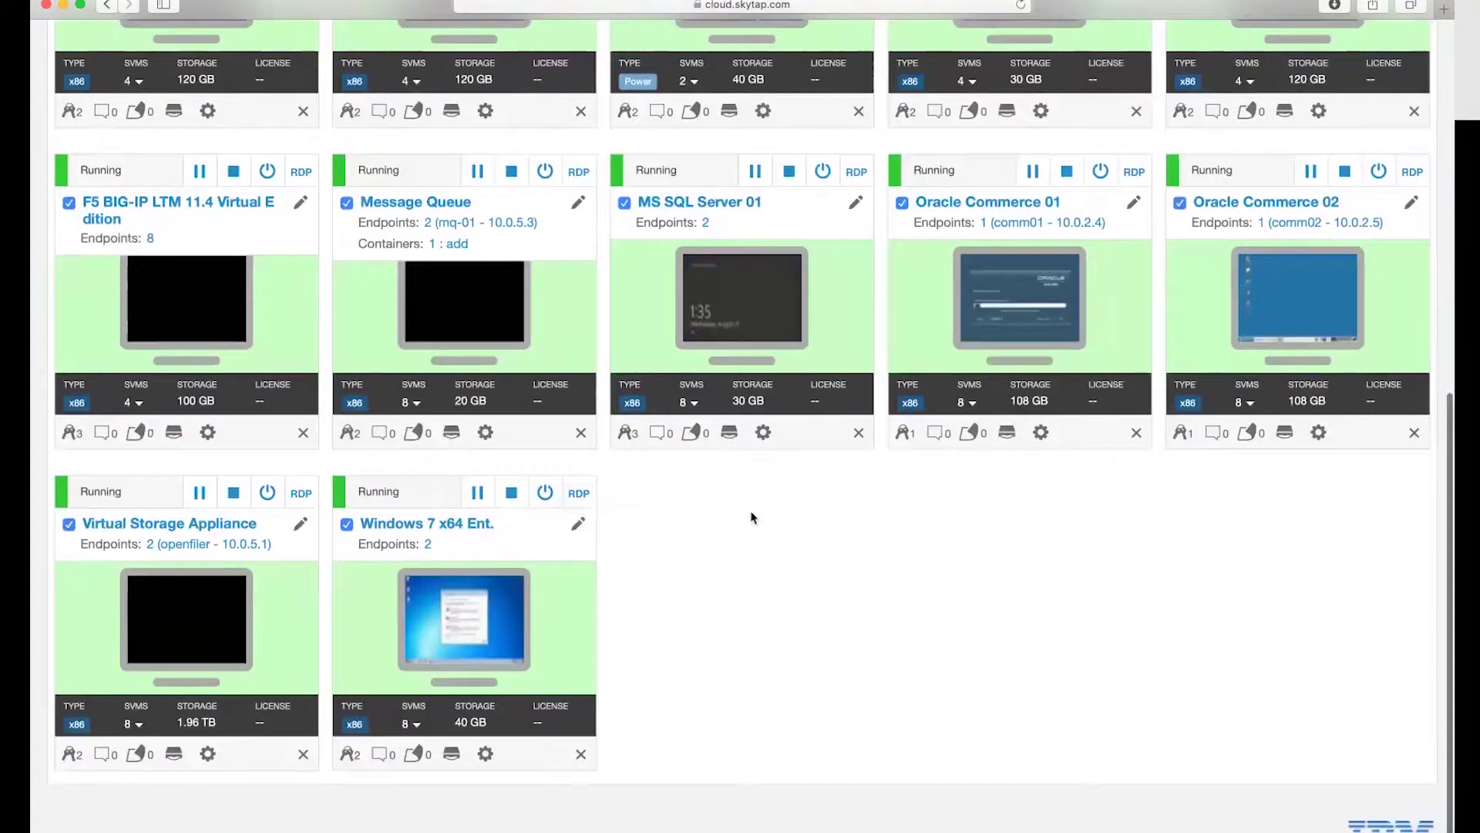
scroll(752, 513, "up", 1)
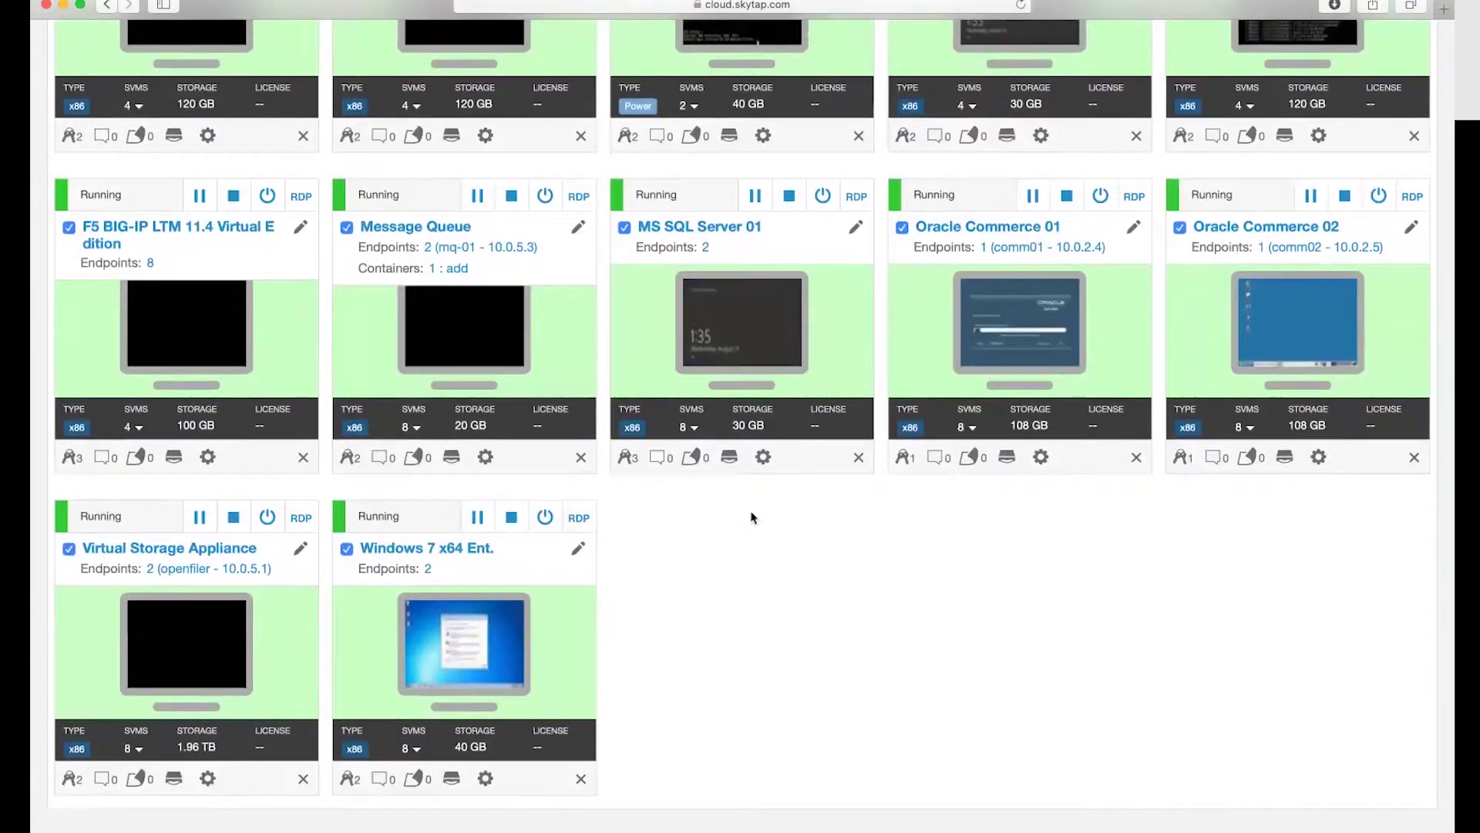
scroll(751, 510, "up", 10)
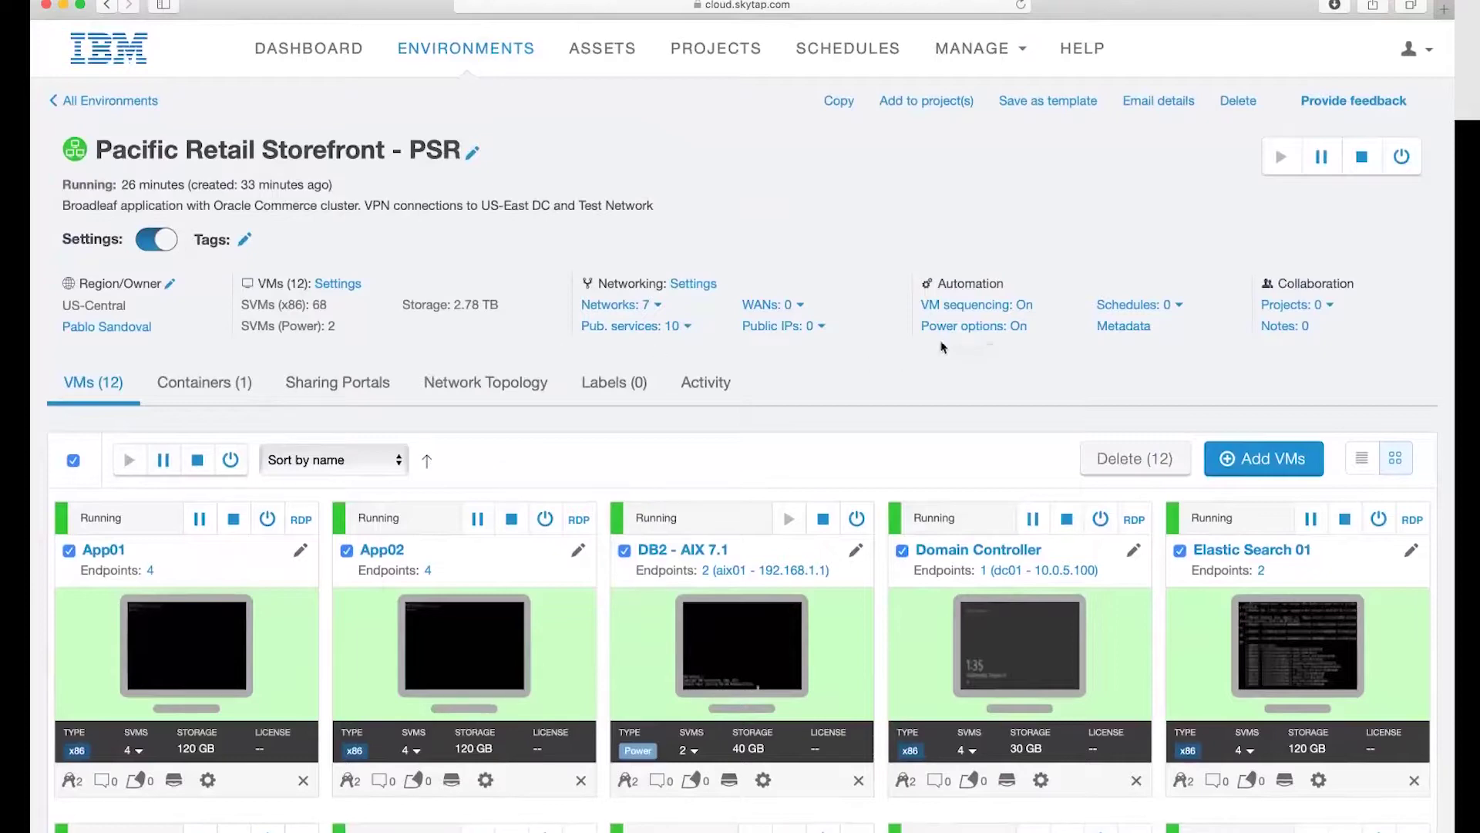
left_click(961, 326)
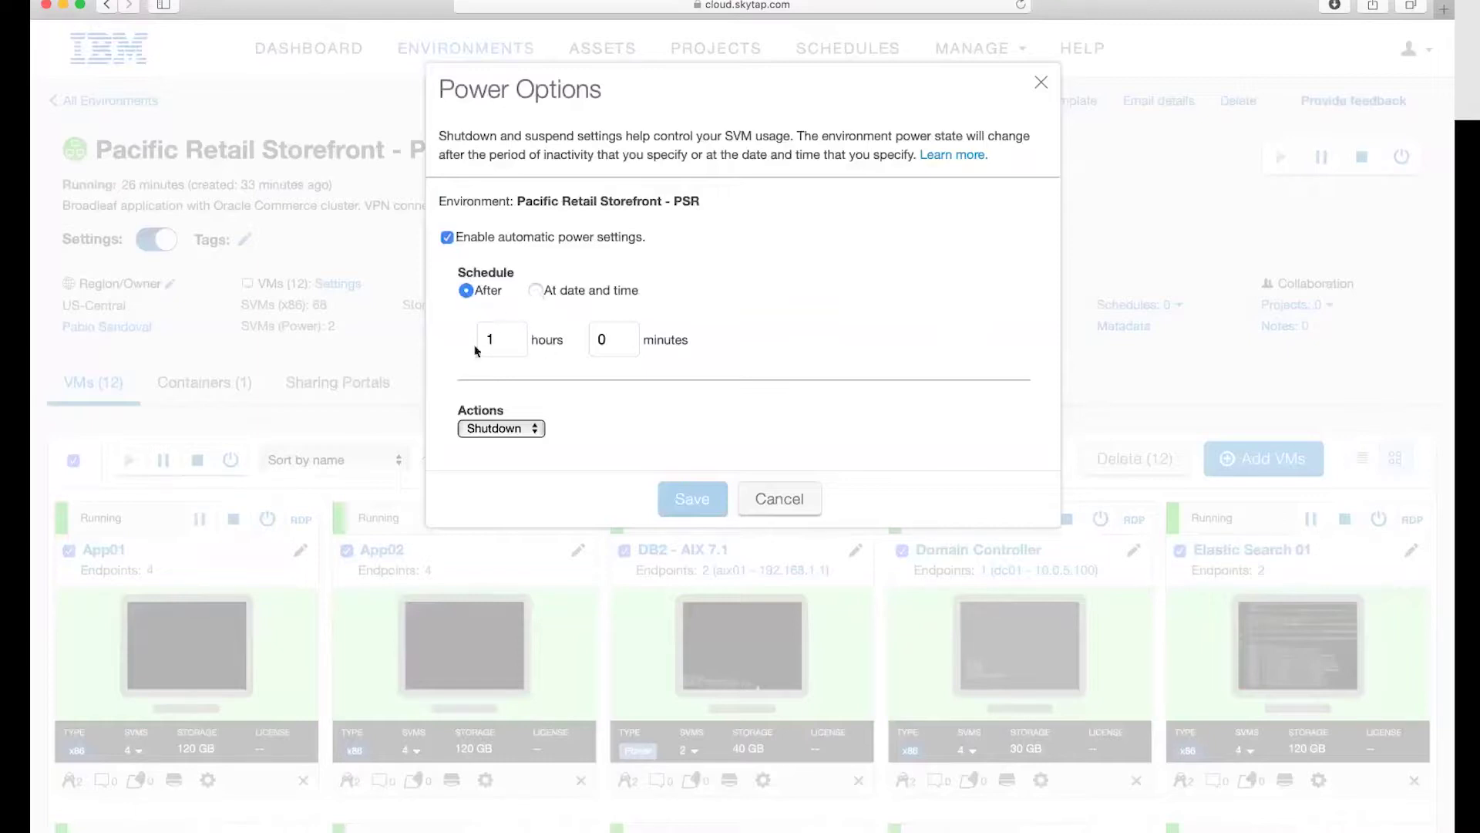
left_click(488, 429)
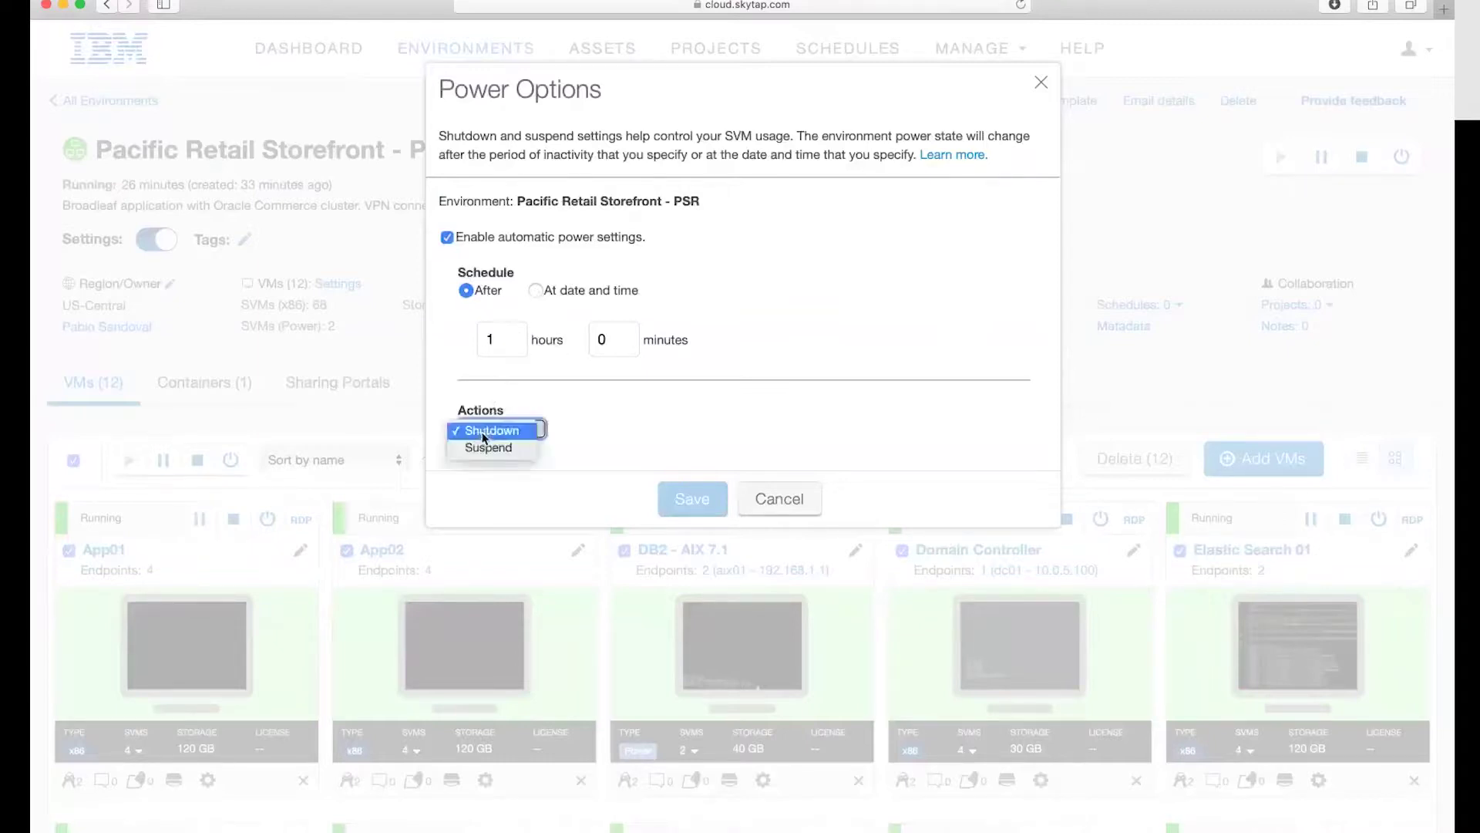
left_click(568, 434)
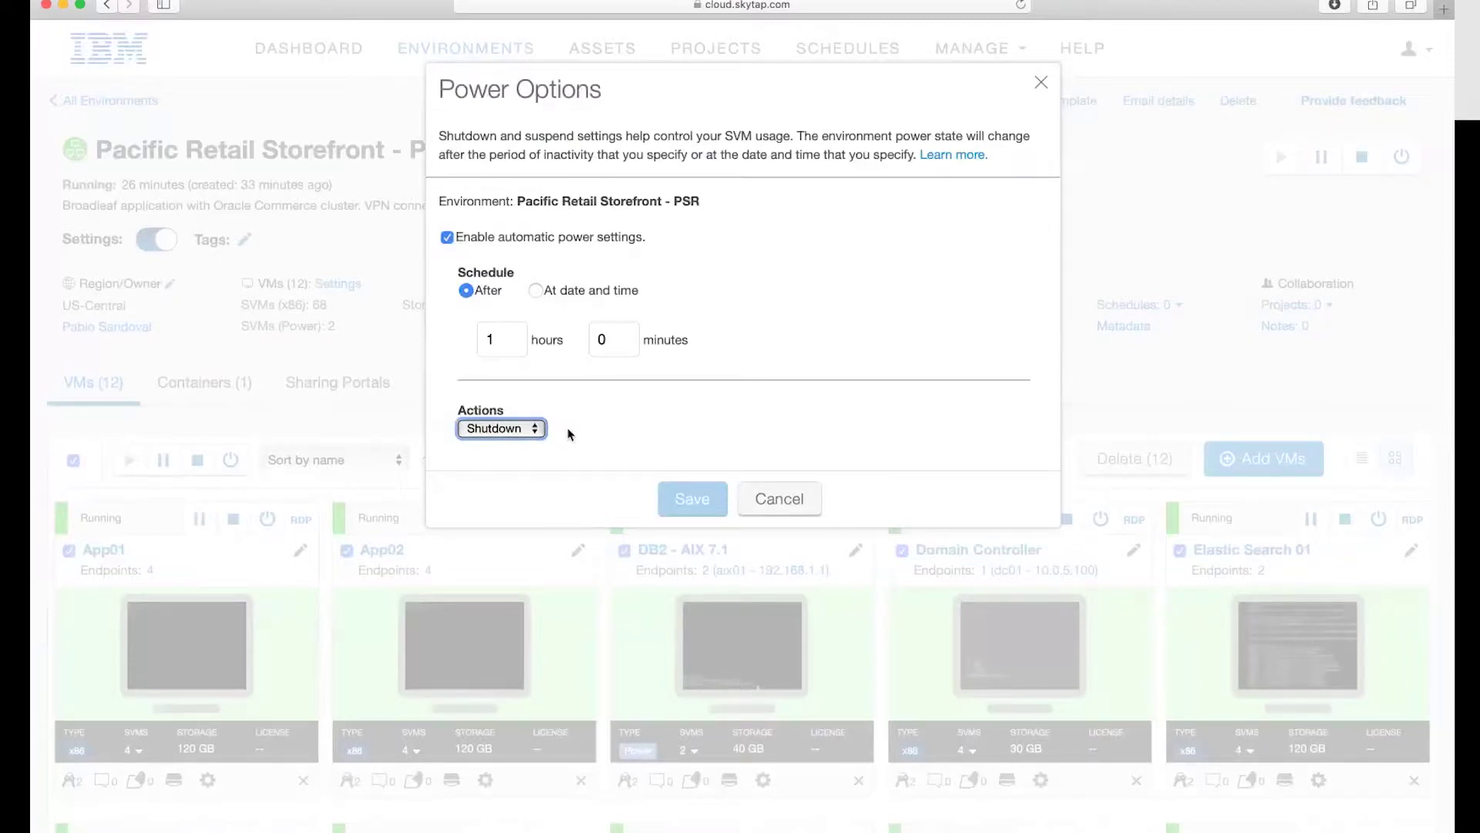
left_click(540, 292)
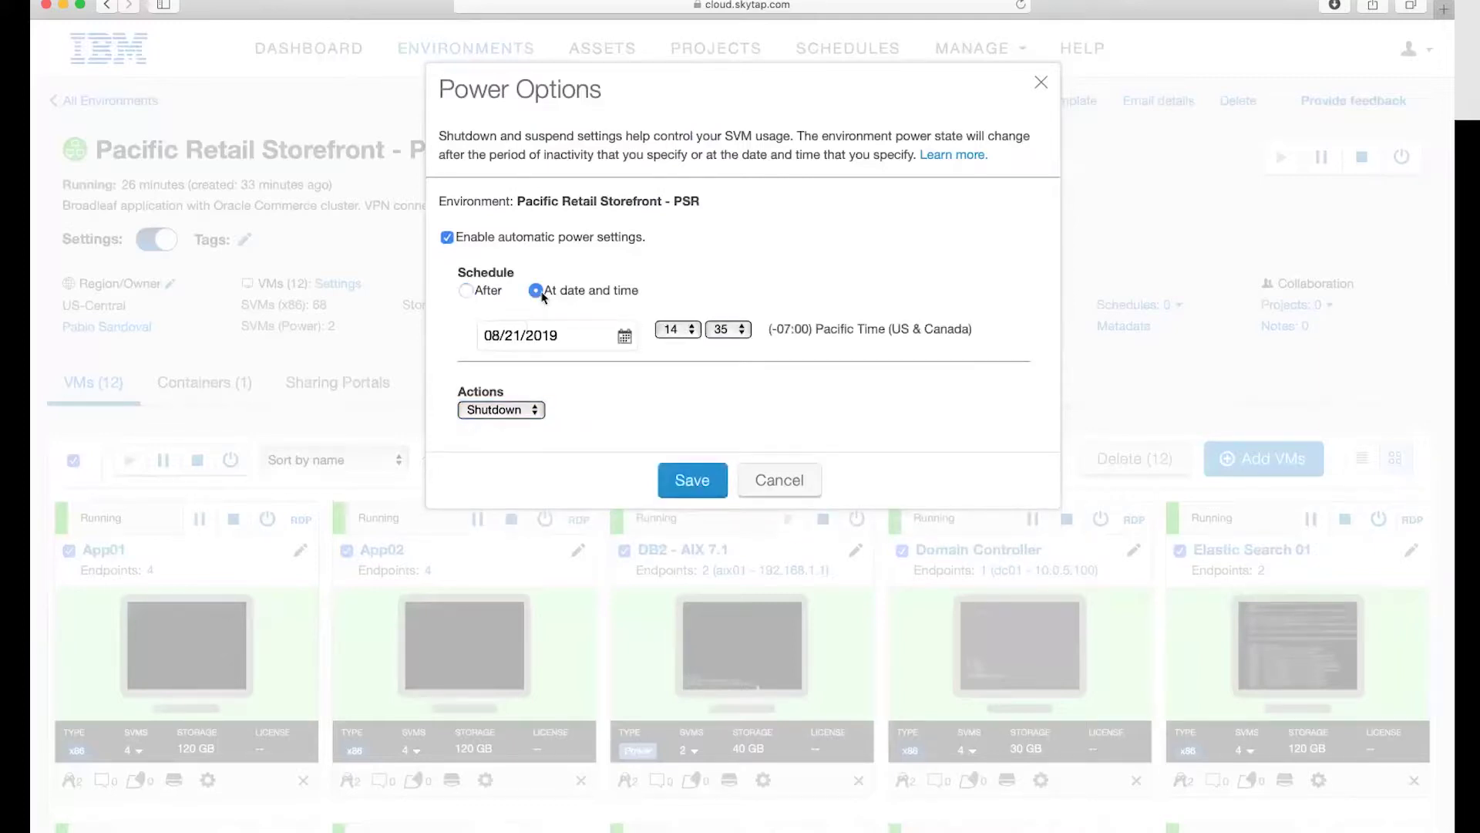
left_click(466, 290)
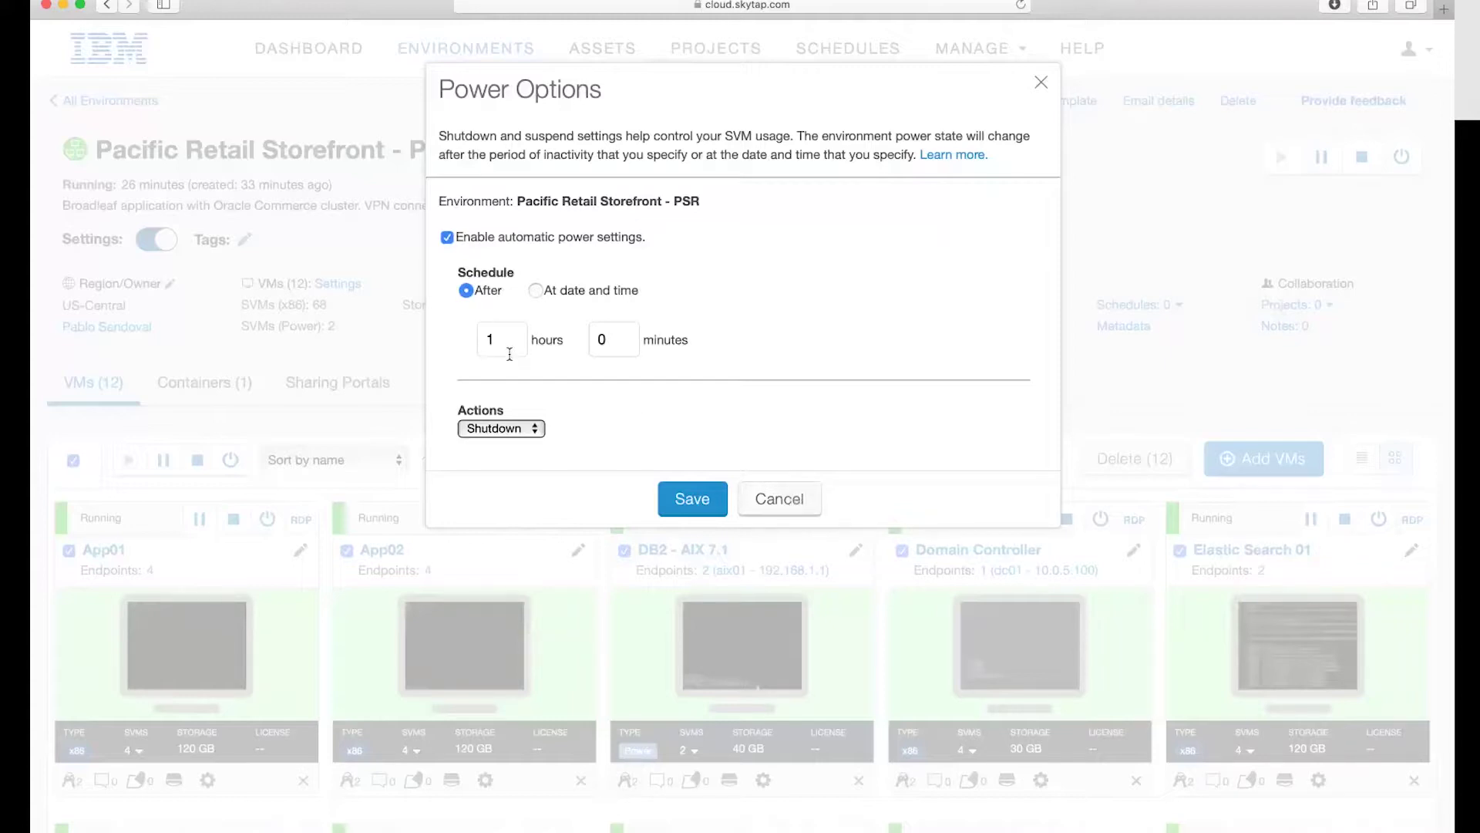
left_click(779, 499)
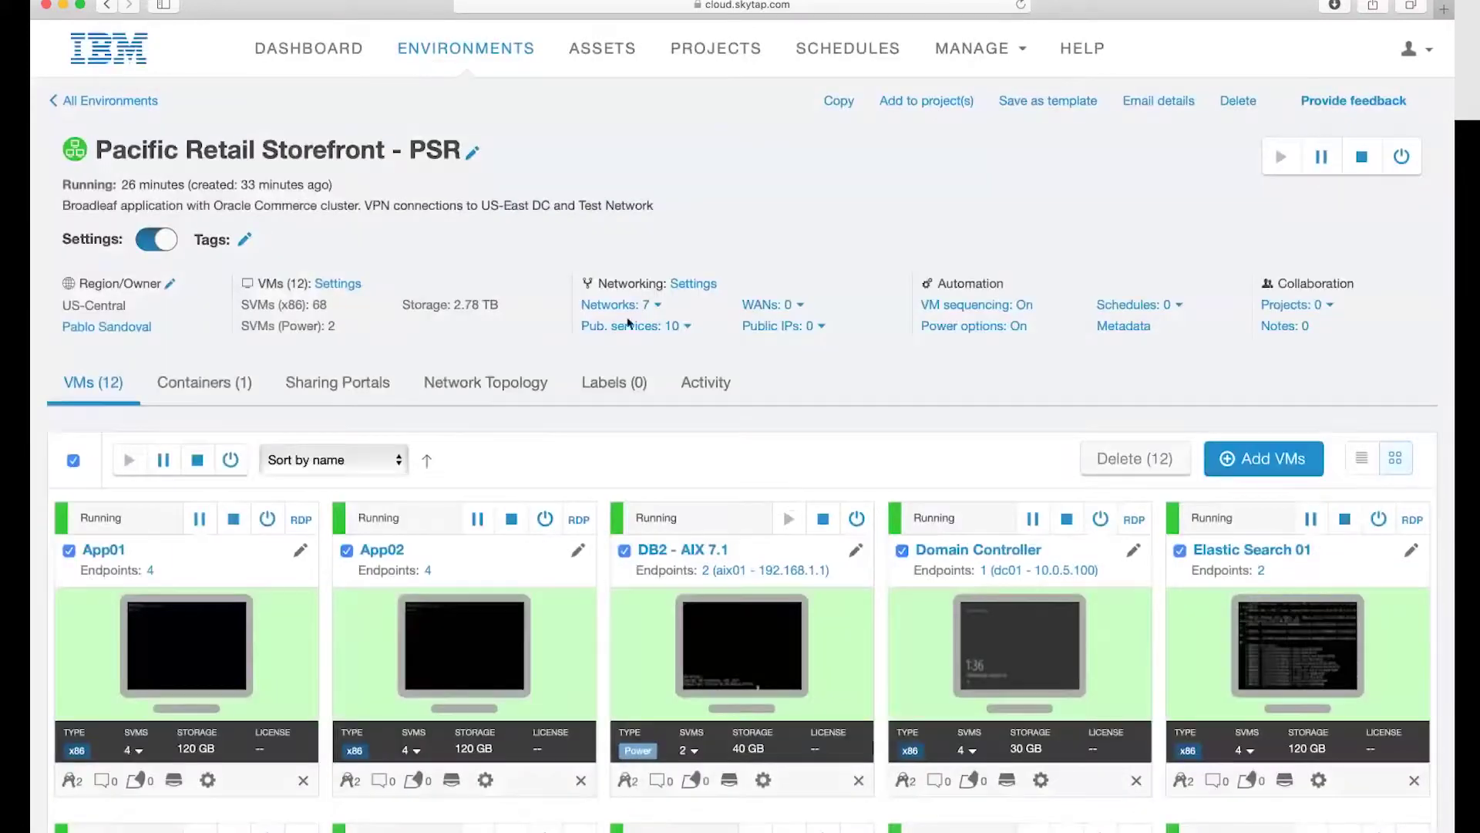
- From the dashboard's recent environments, open IBM i 7.3 TR 5 - PSR
left_click(306, 53)
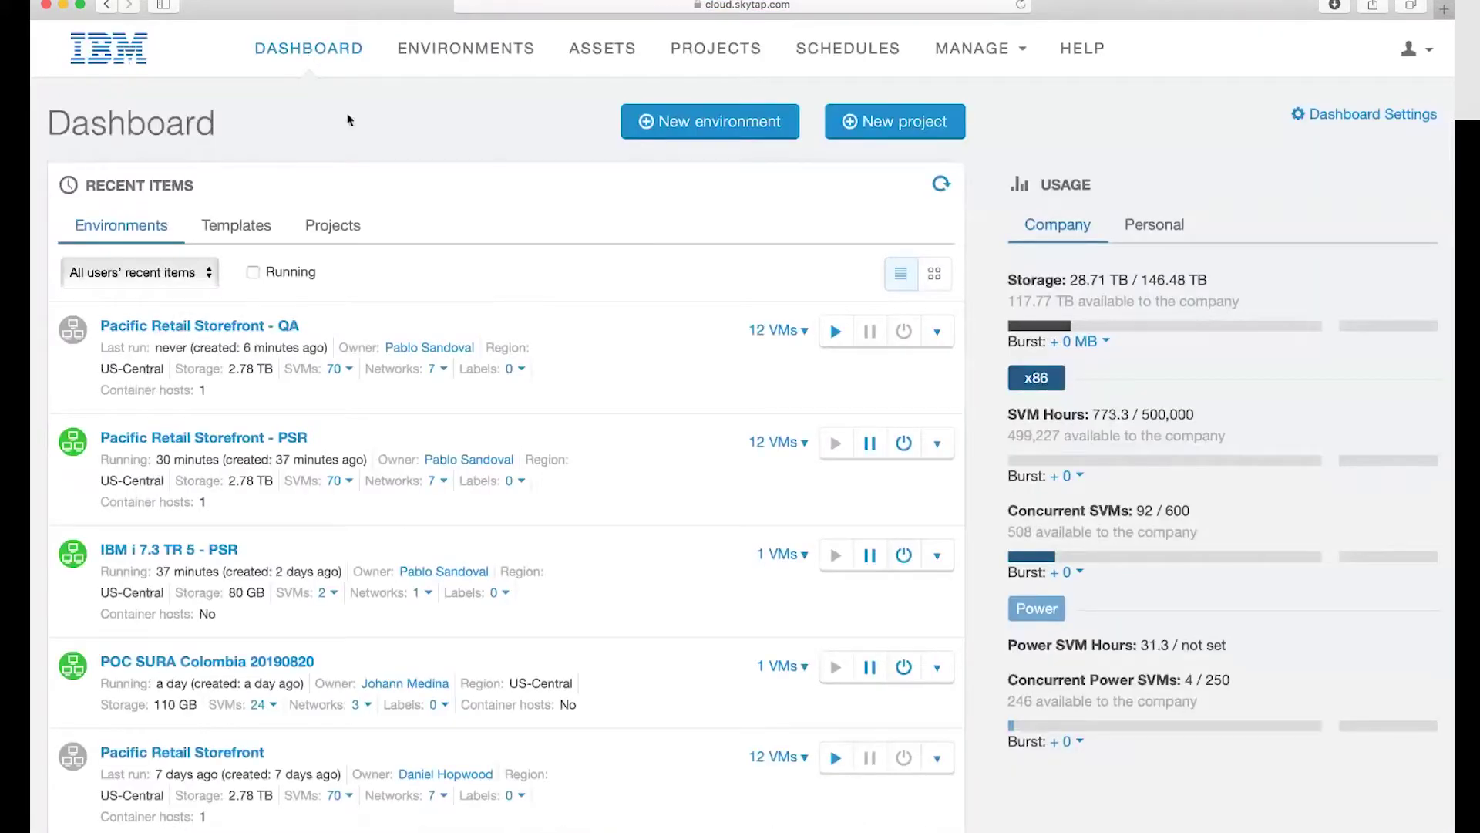
left_click_drag(332, 328, 115, 319)
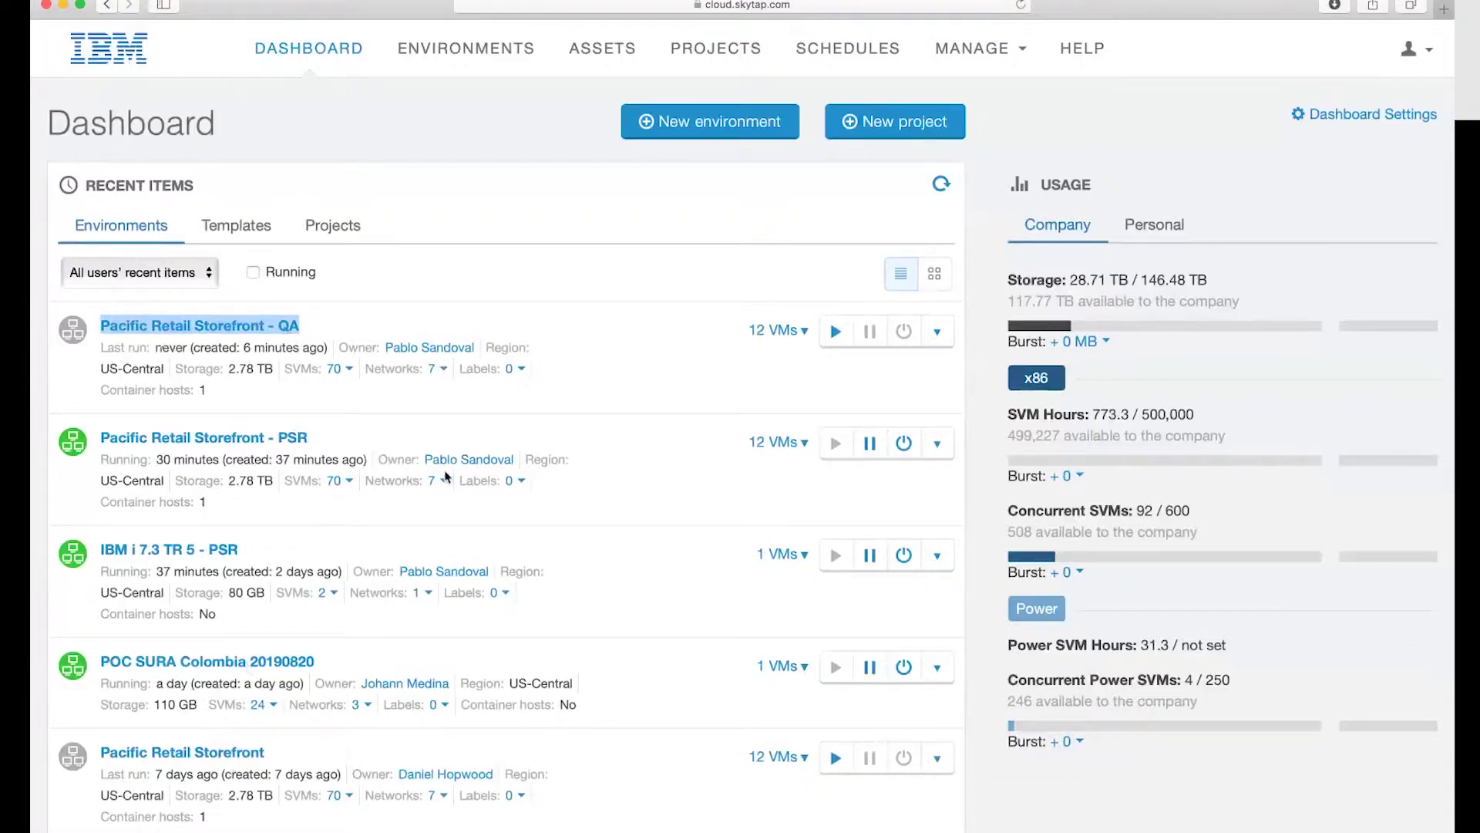
scroll(446, 476, "down", 1)
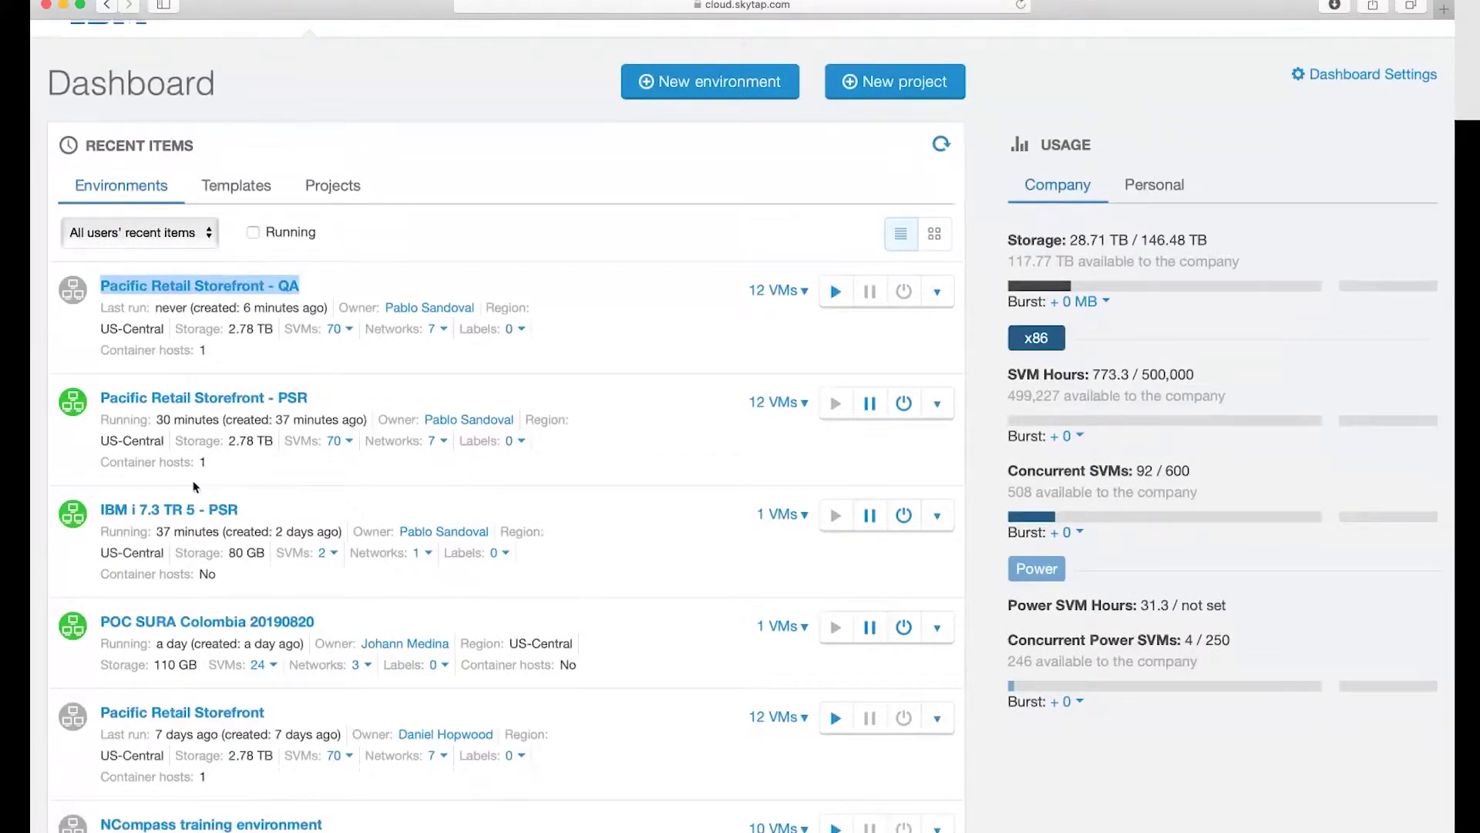
left_click(161, 511)
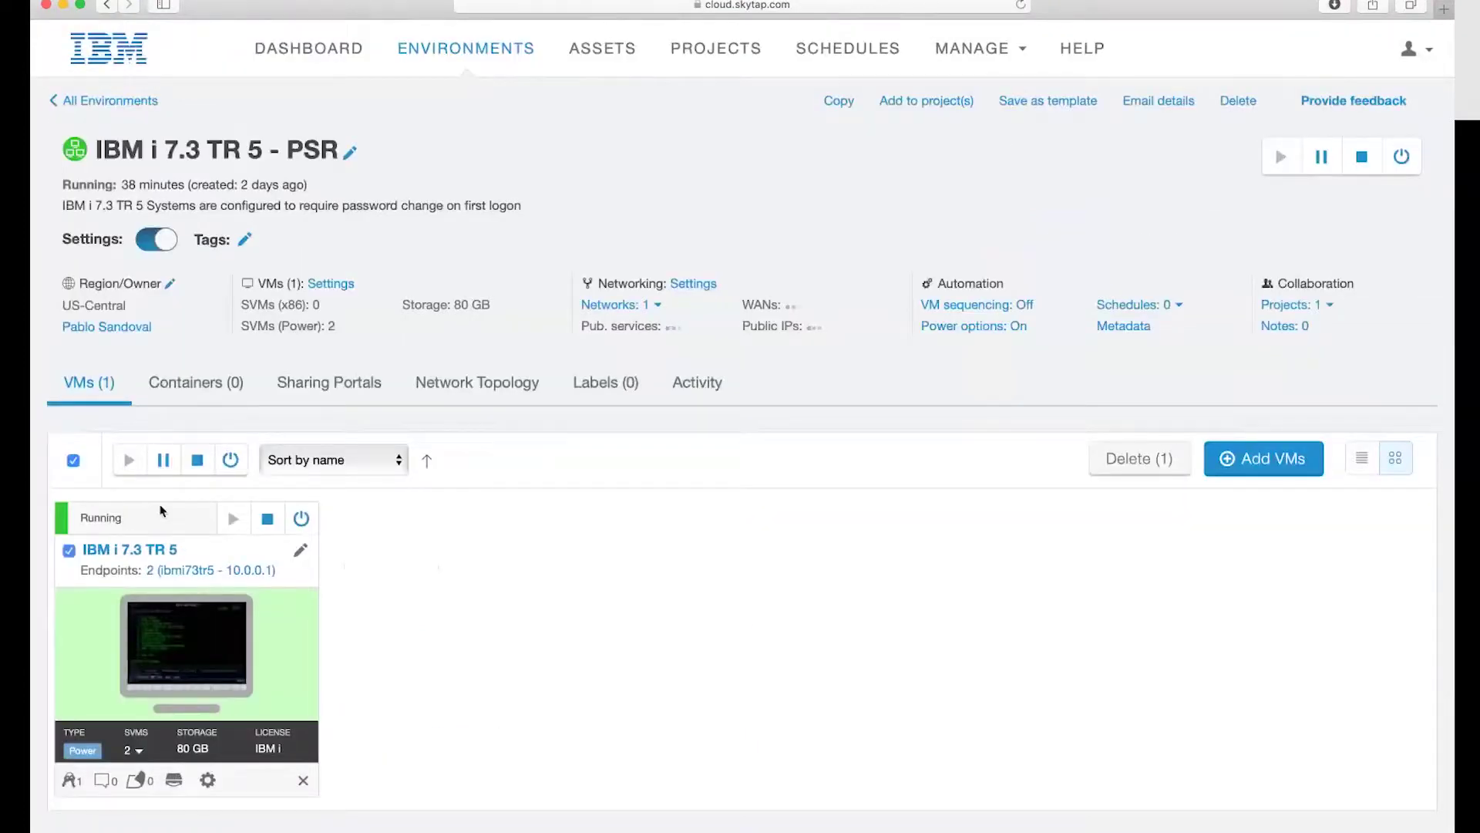
- Open the IBM i VM console and sign on with the stored username and password
left_click(174, 624)
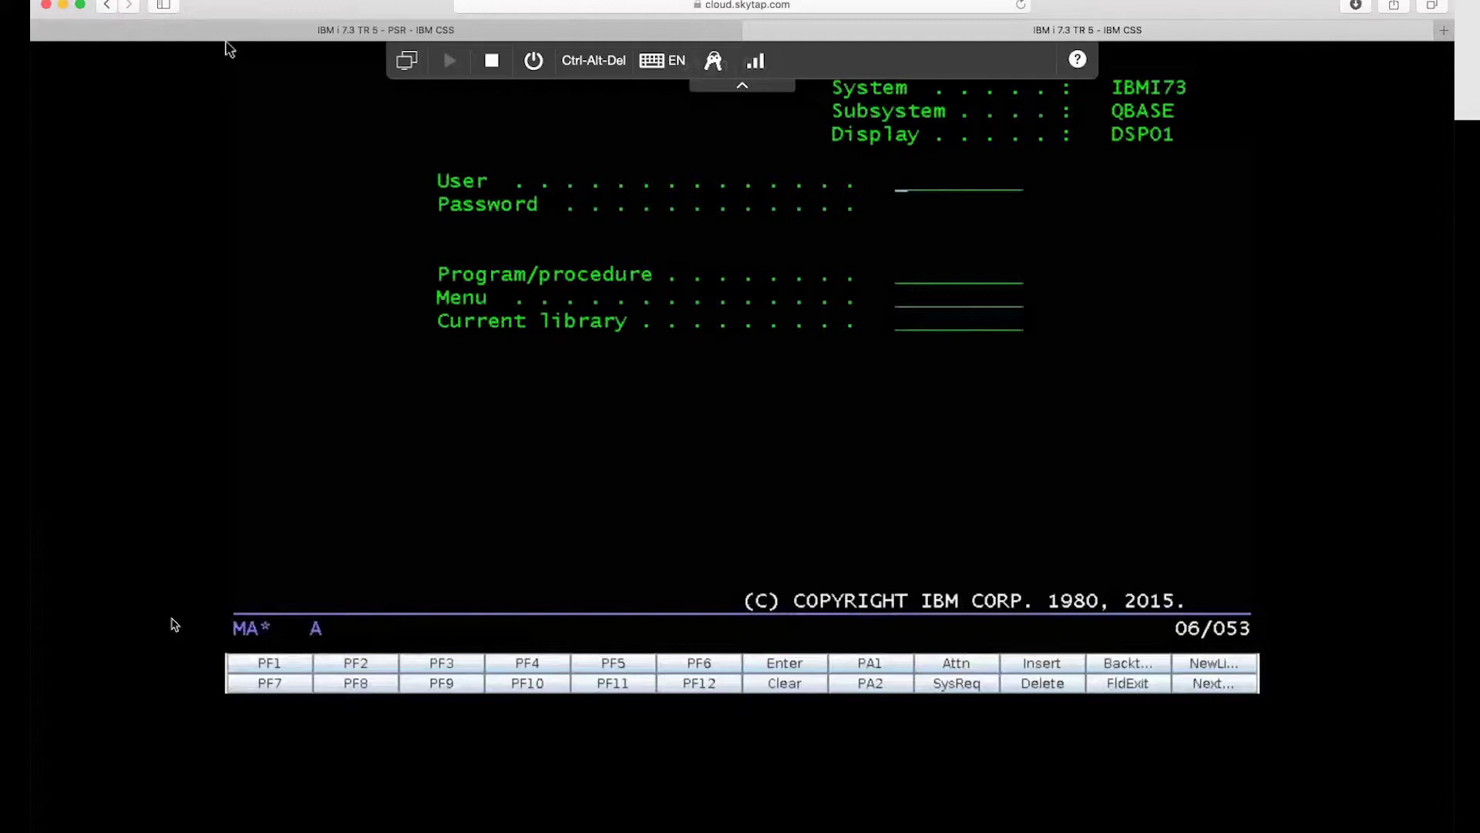
left_click(713, 60)
left_click(494, 161)
left_click(713, 61)
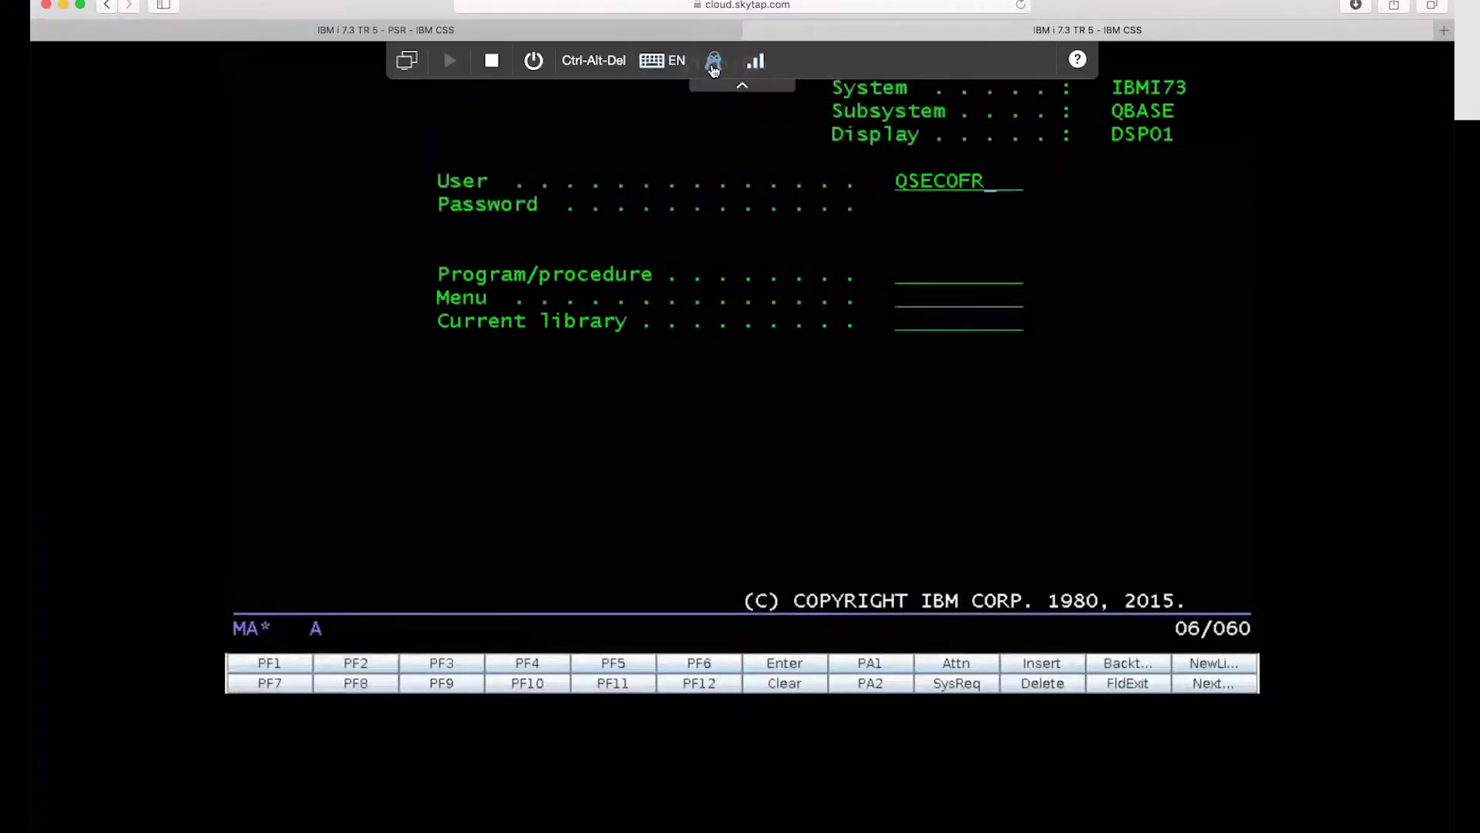
key("Tab")
left_click(713, 62)
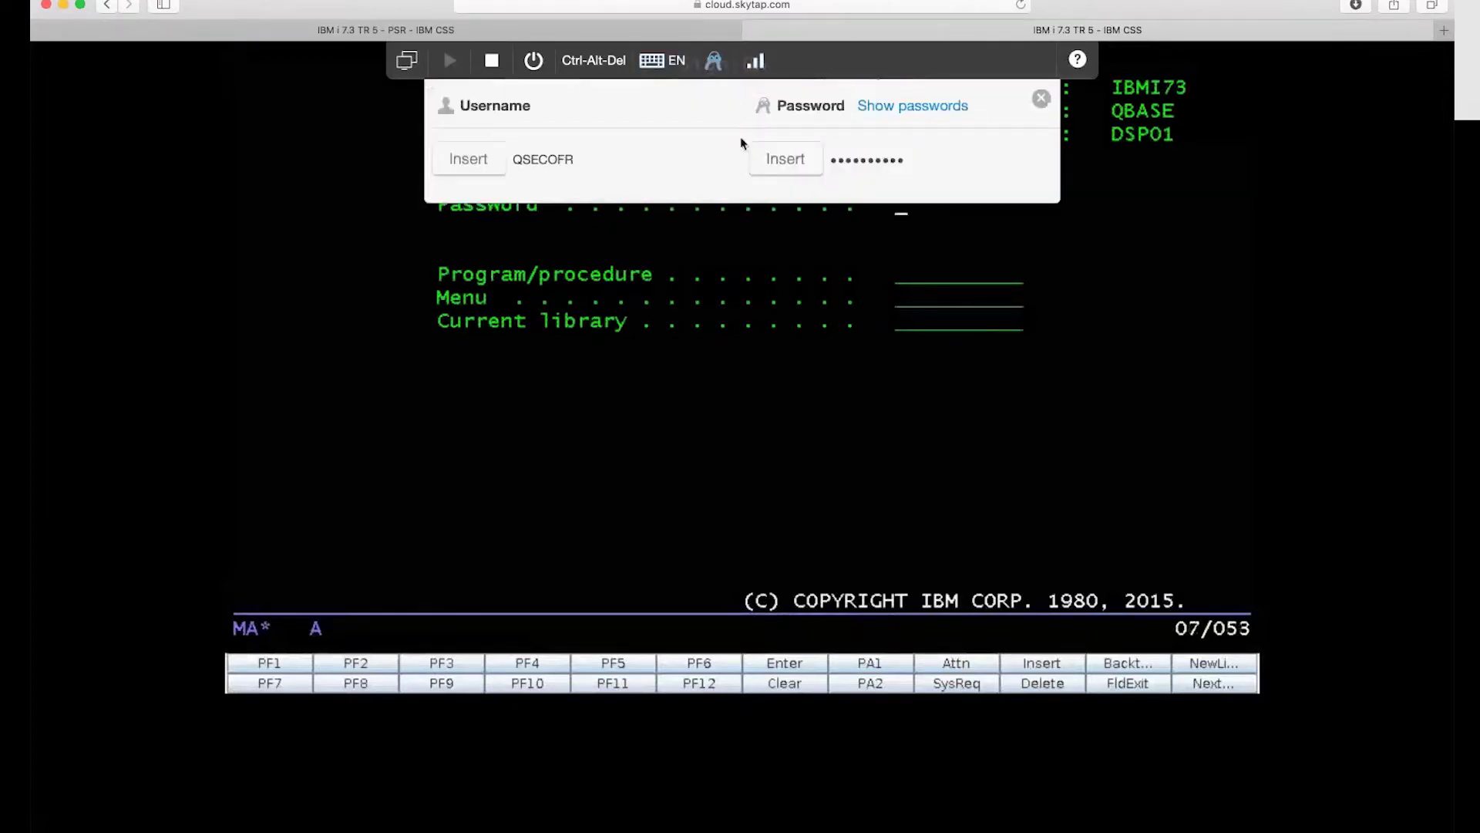
left_click(772, 164)
left_click(713, 60)
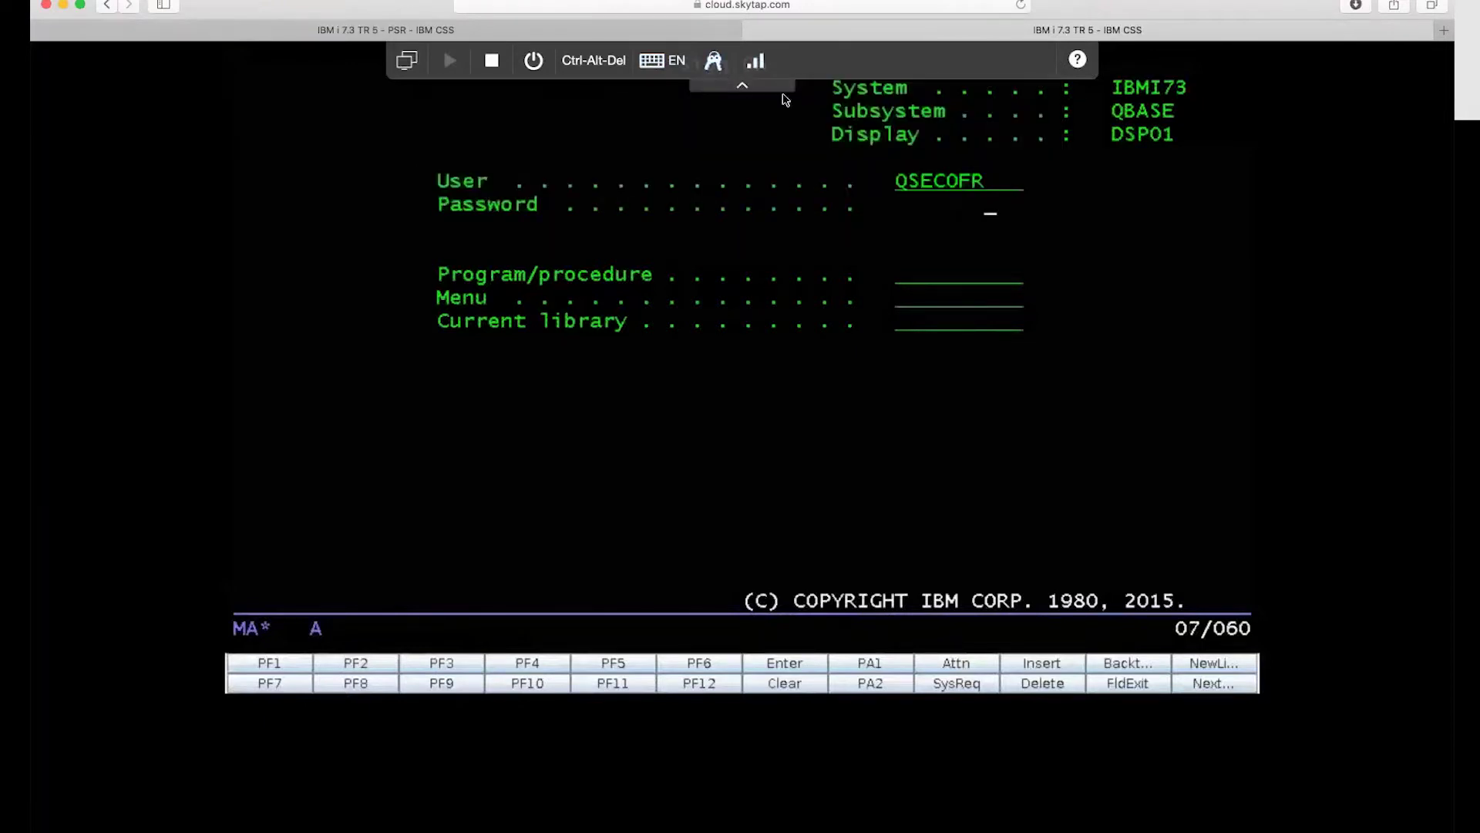
key("Return")
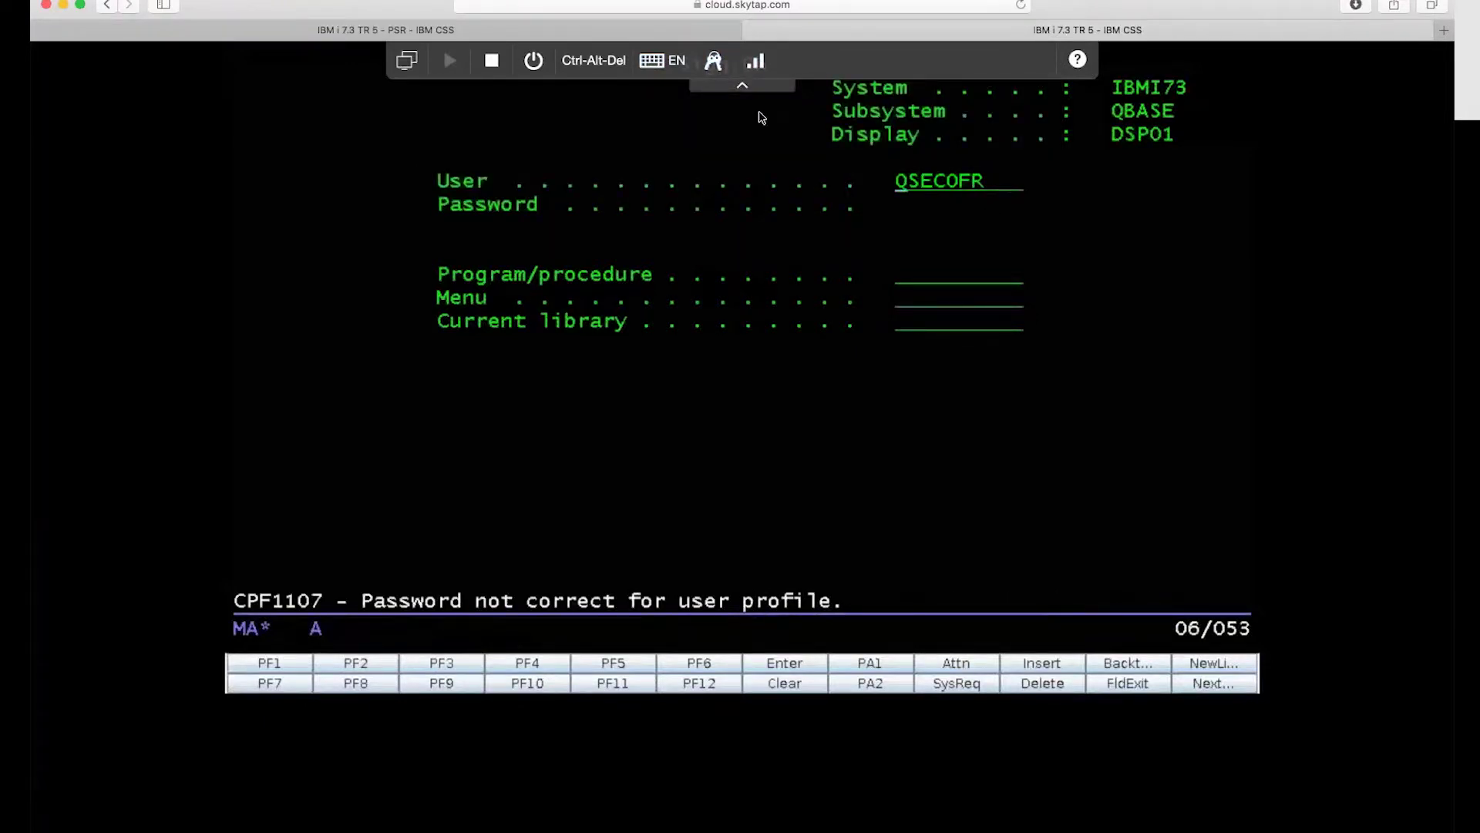
- Re-enter the stored password and submit the sign-on again
key("Tab")
left_click(715, 71)
left_click(785, 159)
left_click(1040, 101)
key("Return")
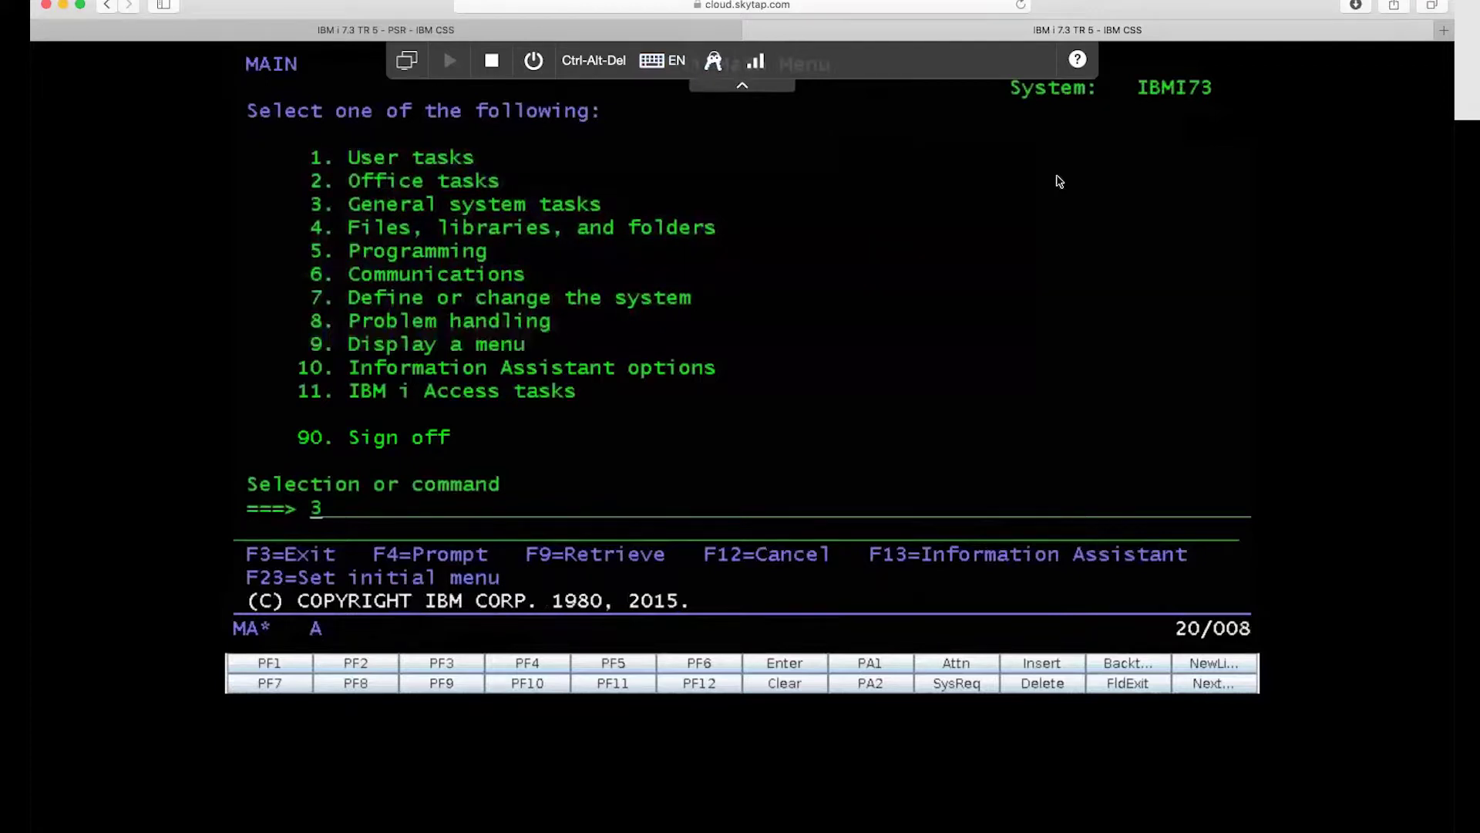
- Choose option 3 then option 2 to view the STATUS menu, then return to the environment page
type("3")
key("Return")
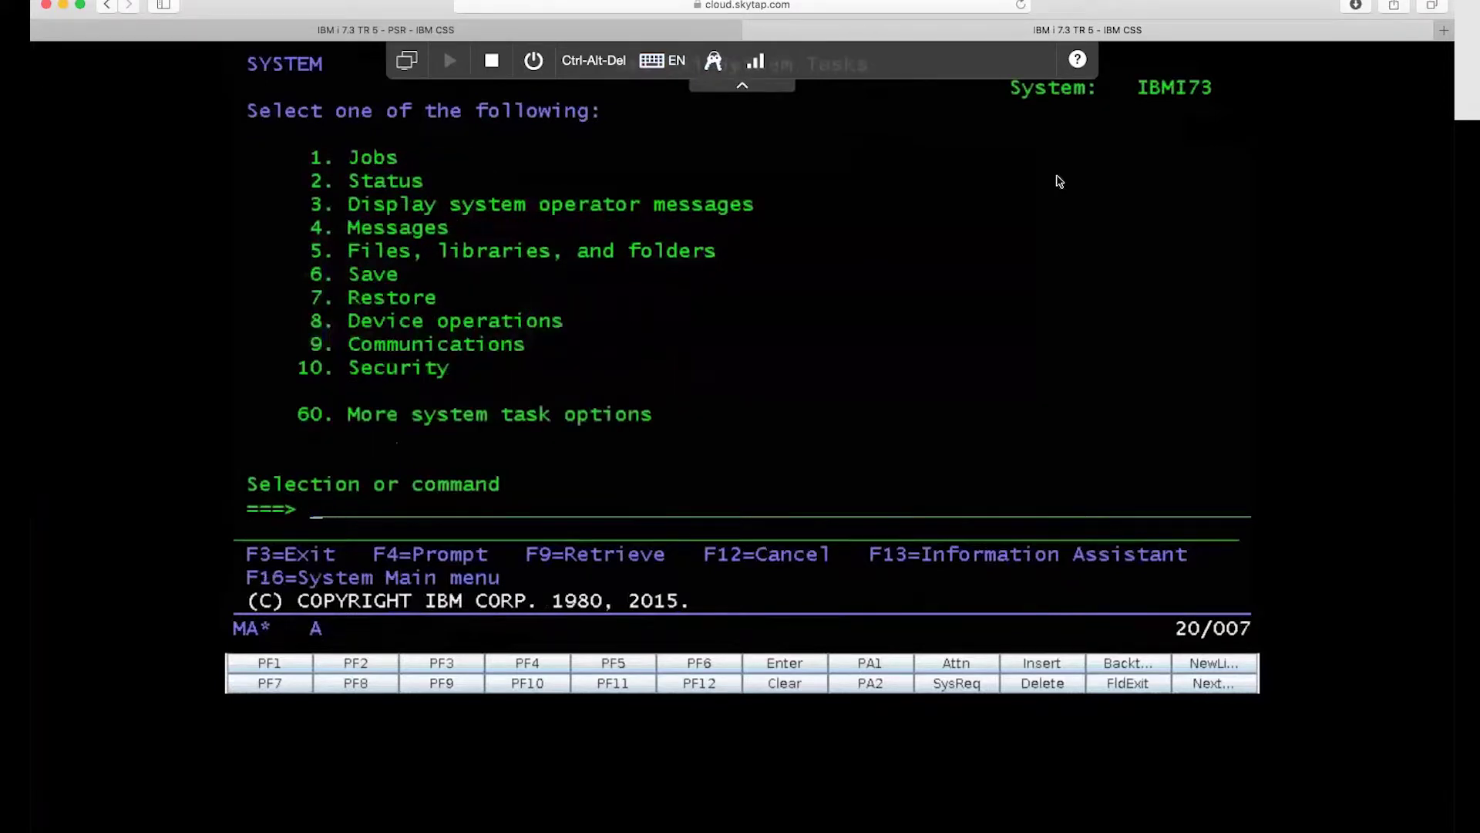
type("2")
key("Return")
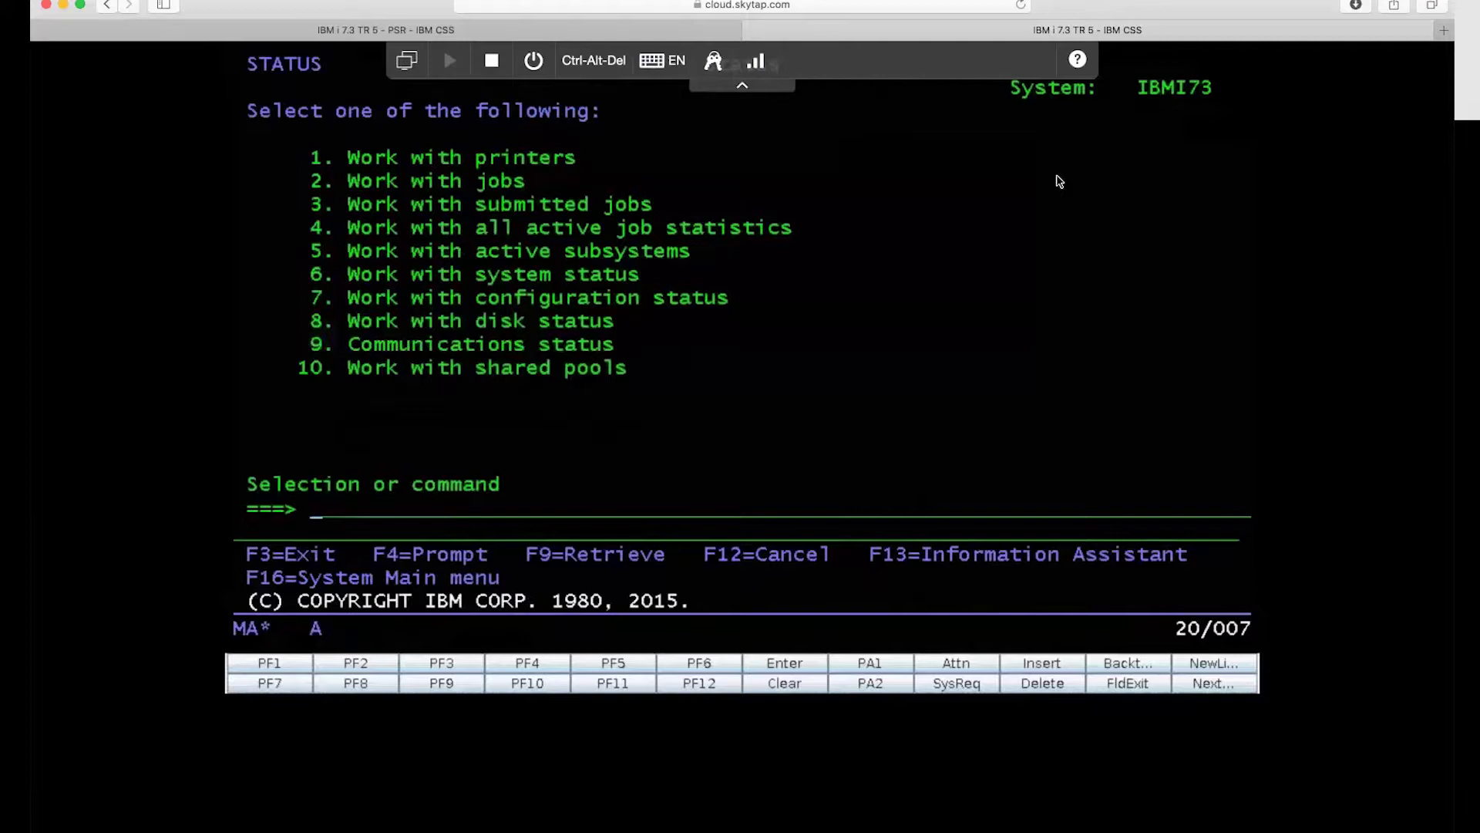
left_click(656, 34)
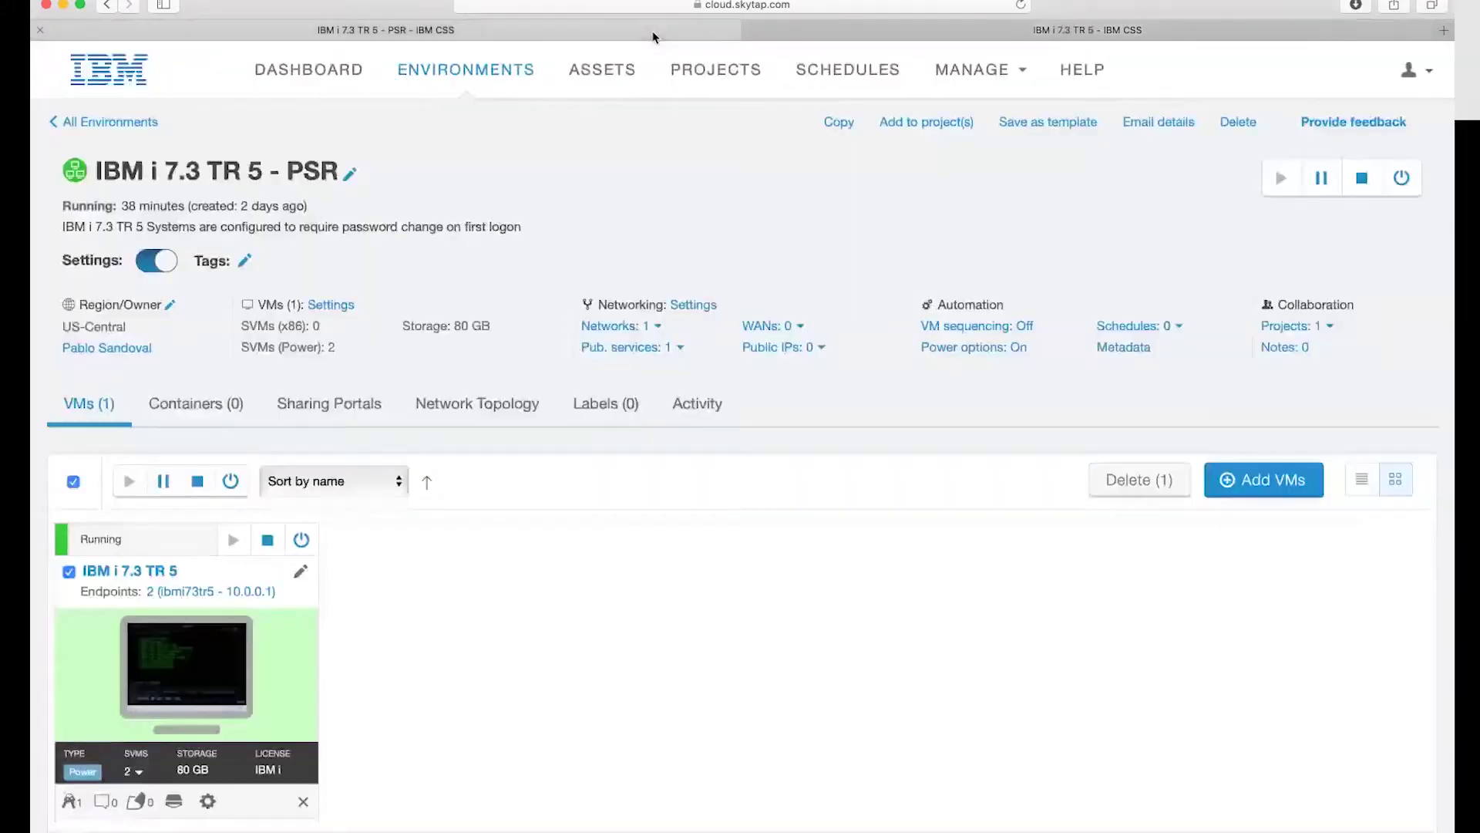
left_click(207, 802)
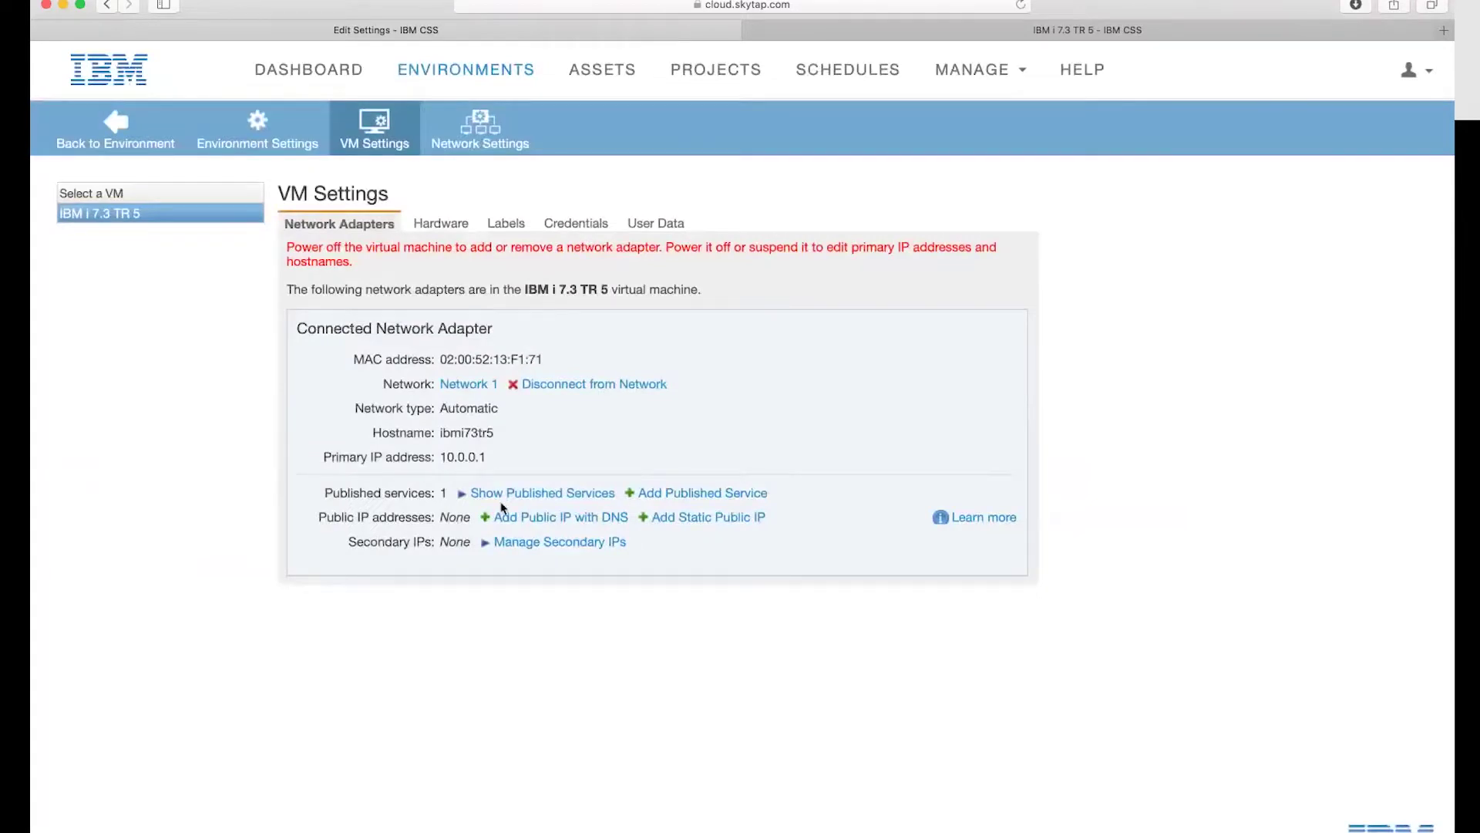
left_click(504, 494)
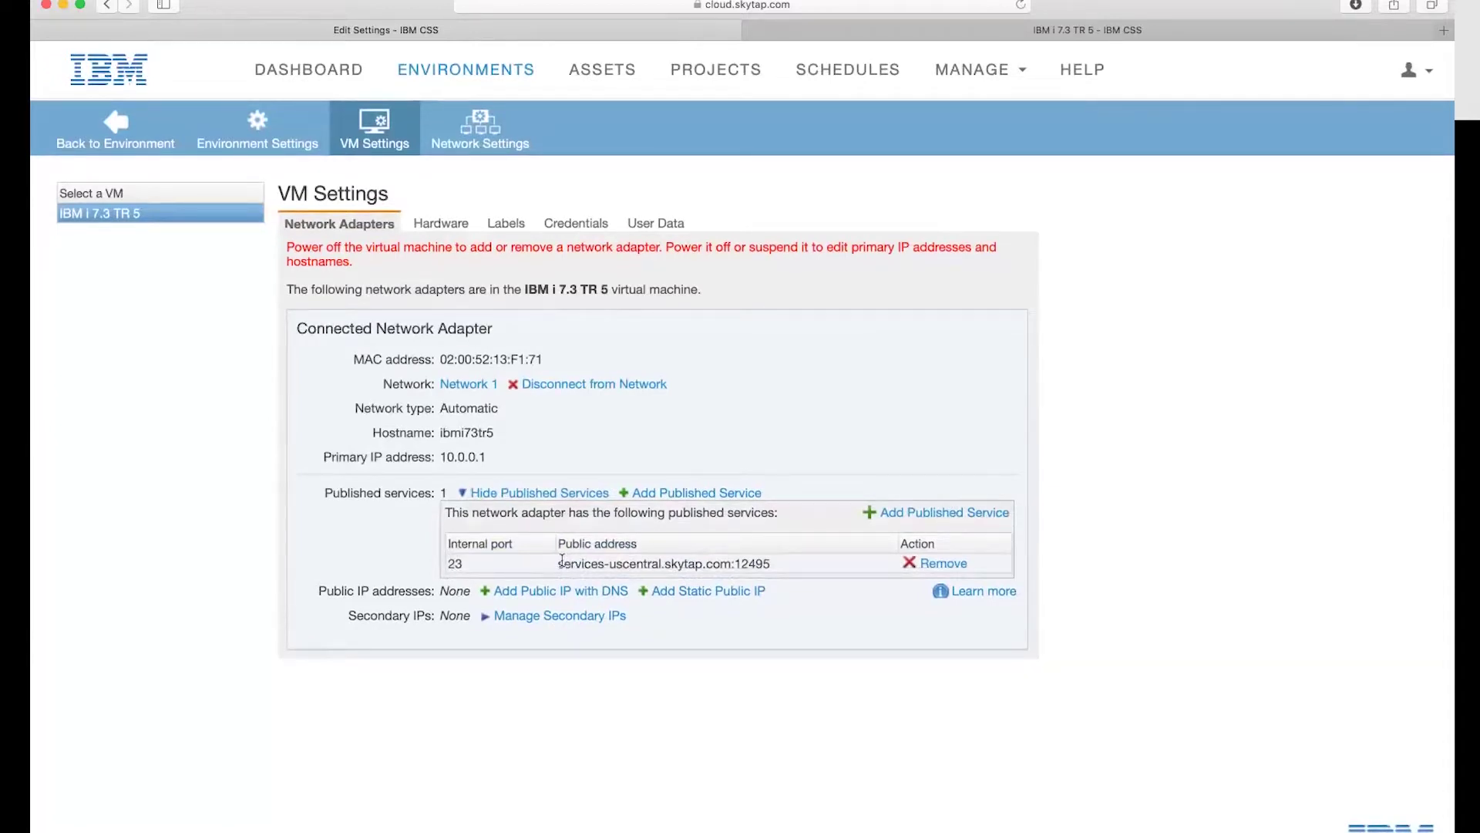
left_click_drag(559, 565, 785, 563)
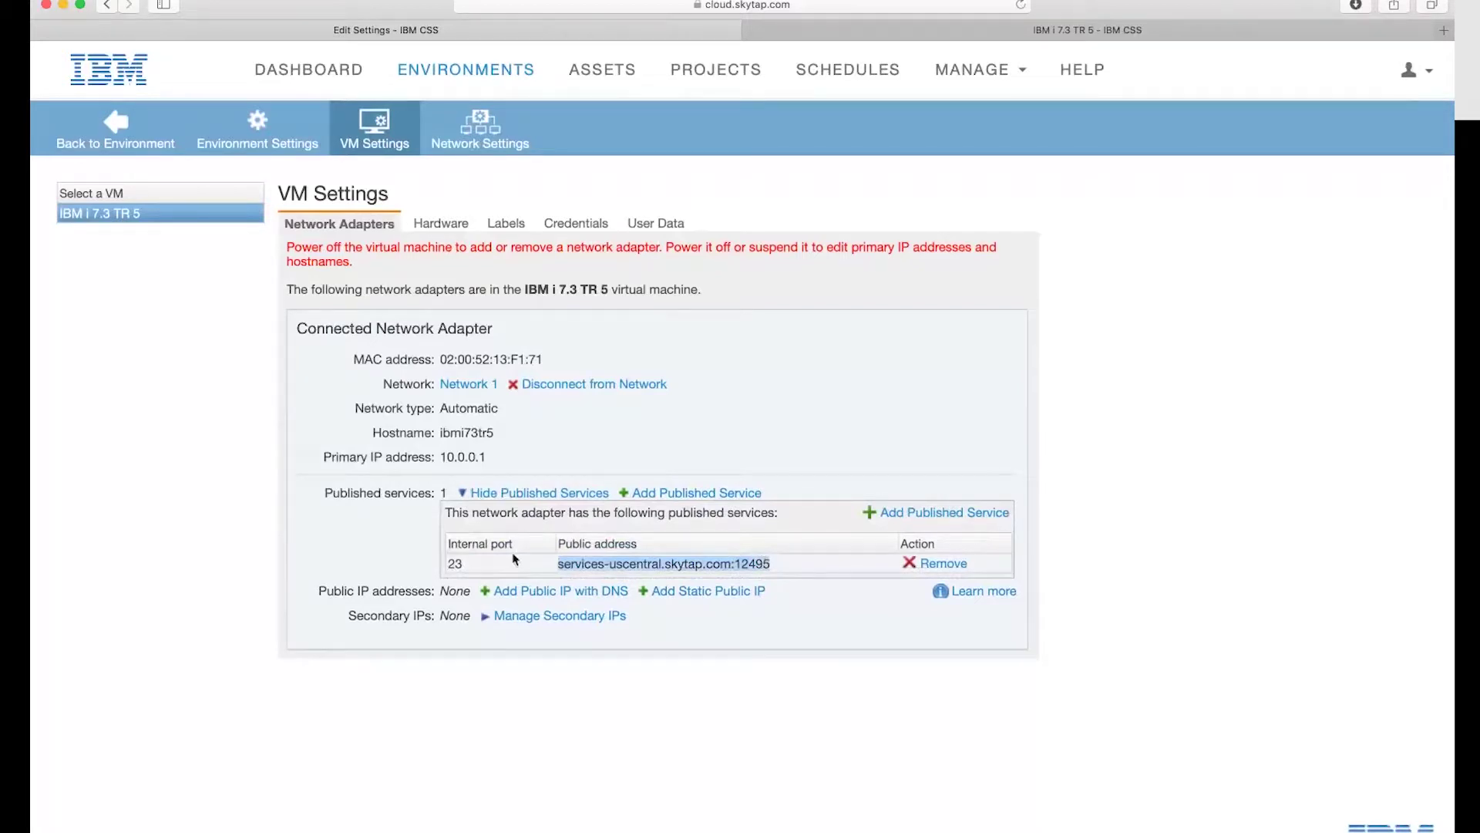
left_click(123, 129)
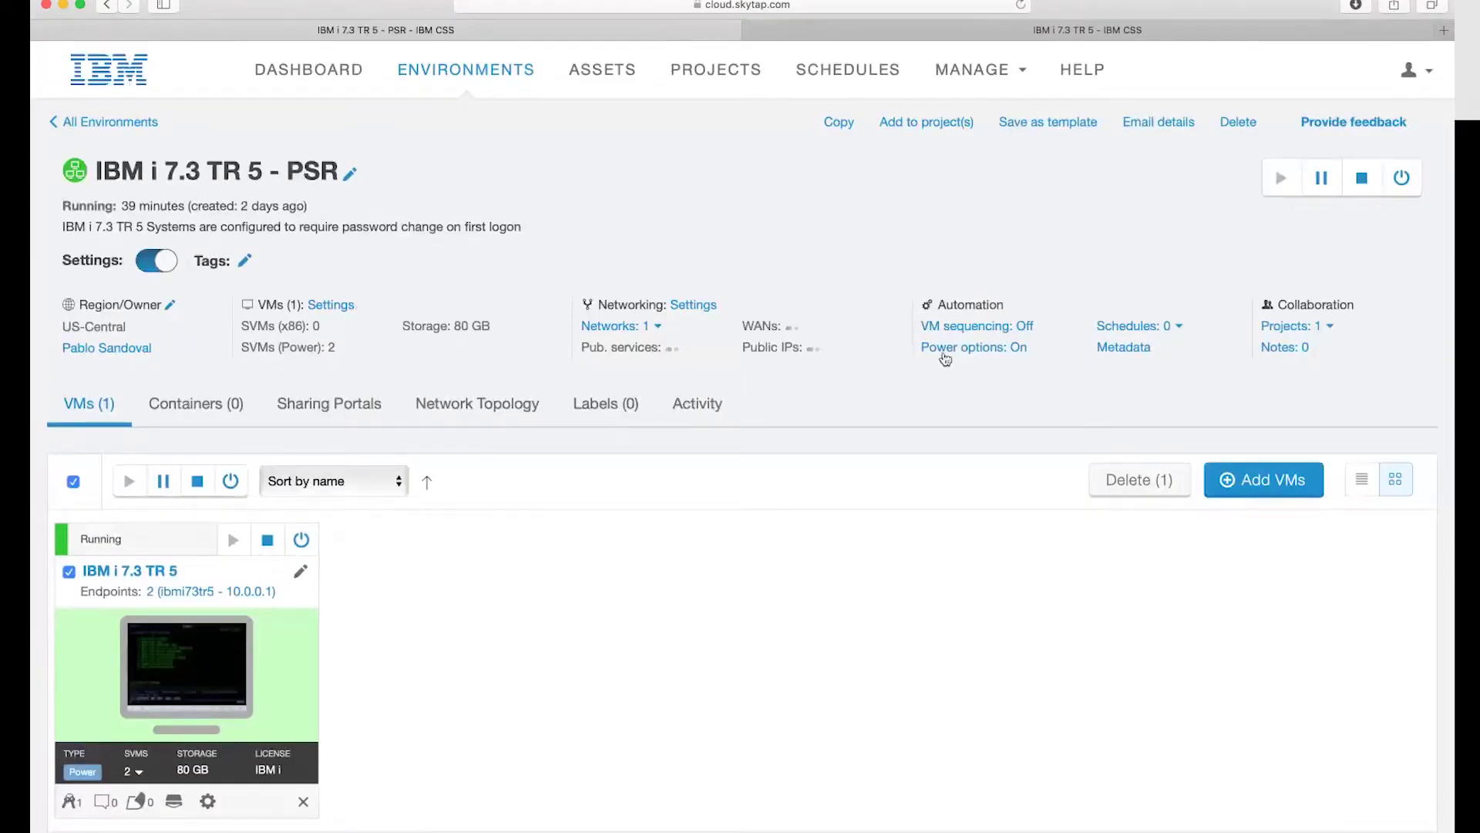
left_click(964, 349)
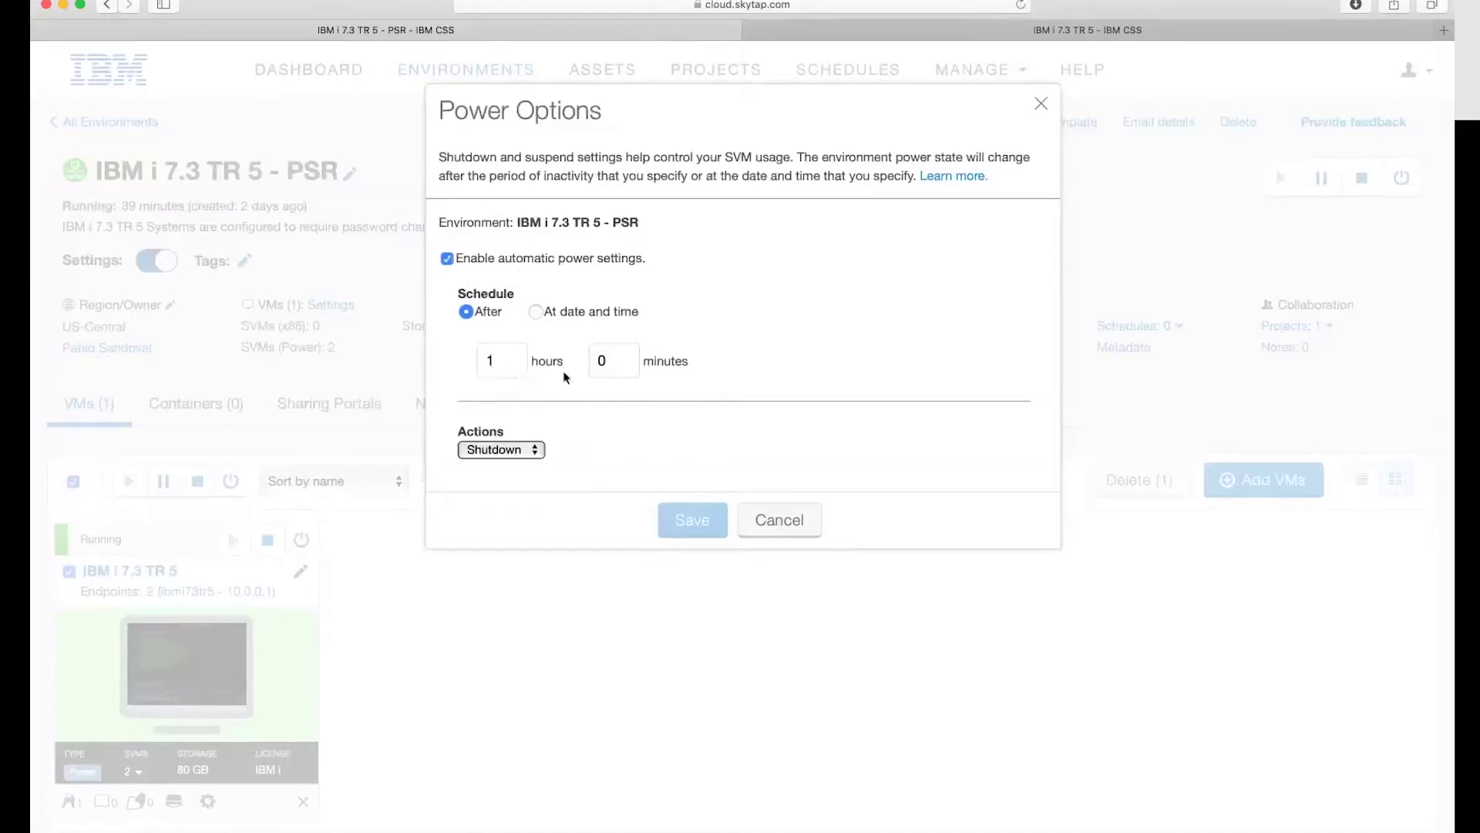
left_click(781, 521)
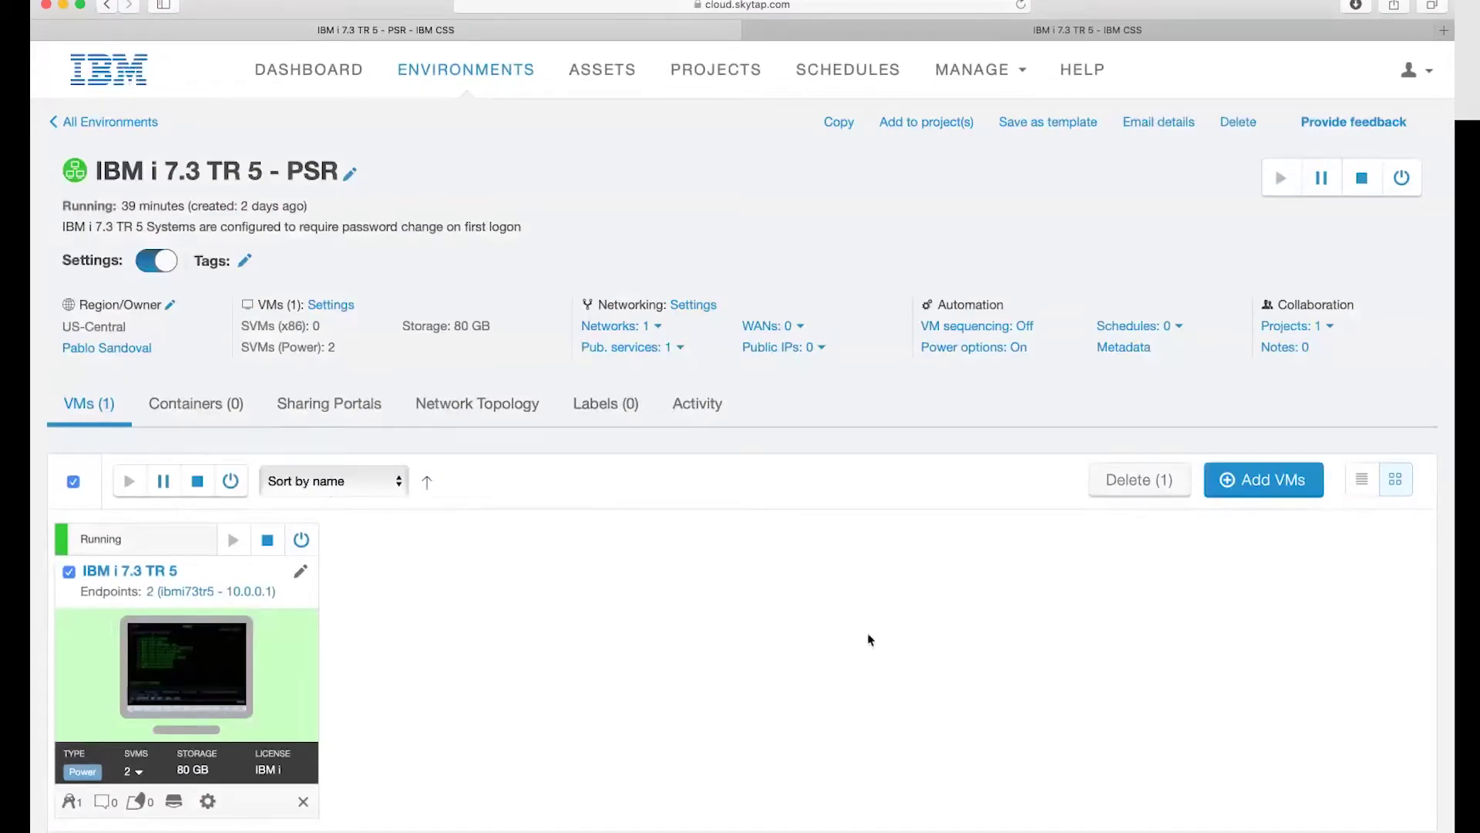
left_click(1282, 480)
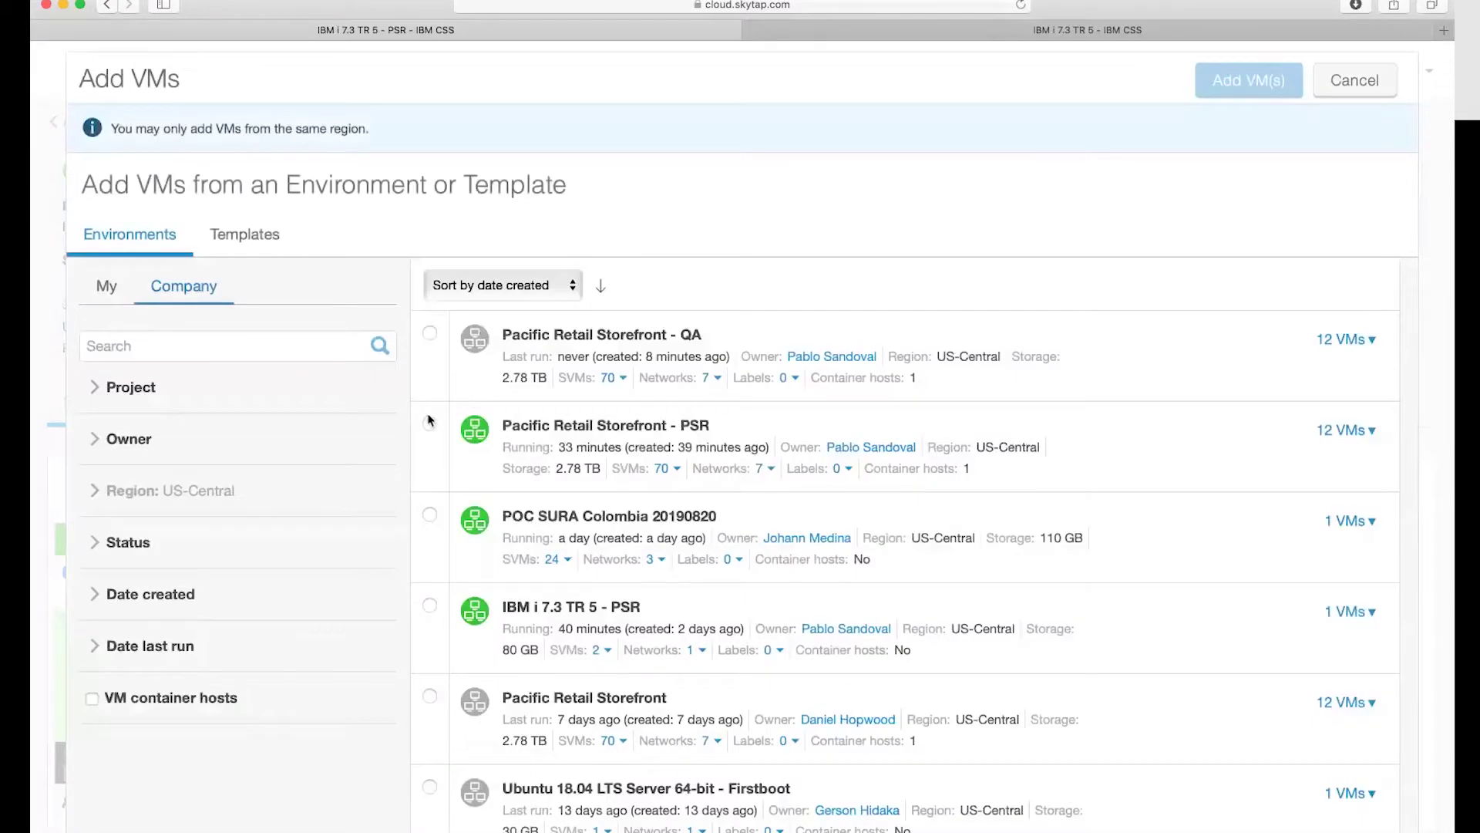
- From Pacific Retail Storefront - QA, select only App01 and App02 and add them
left_click(430, 423)
scroll(522, 440, "down", 5)
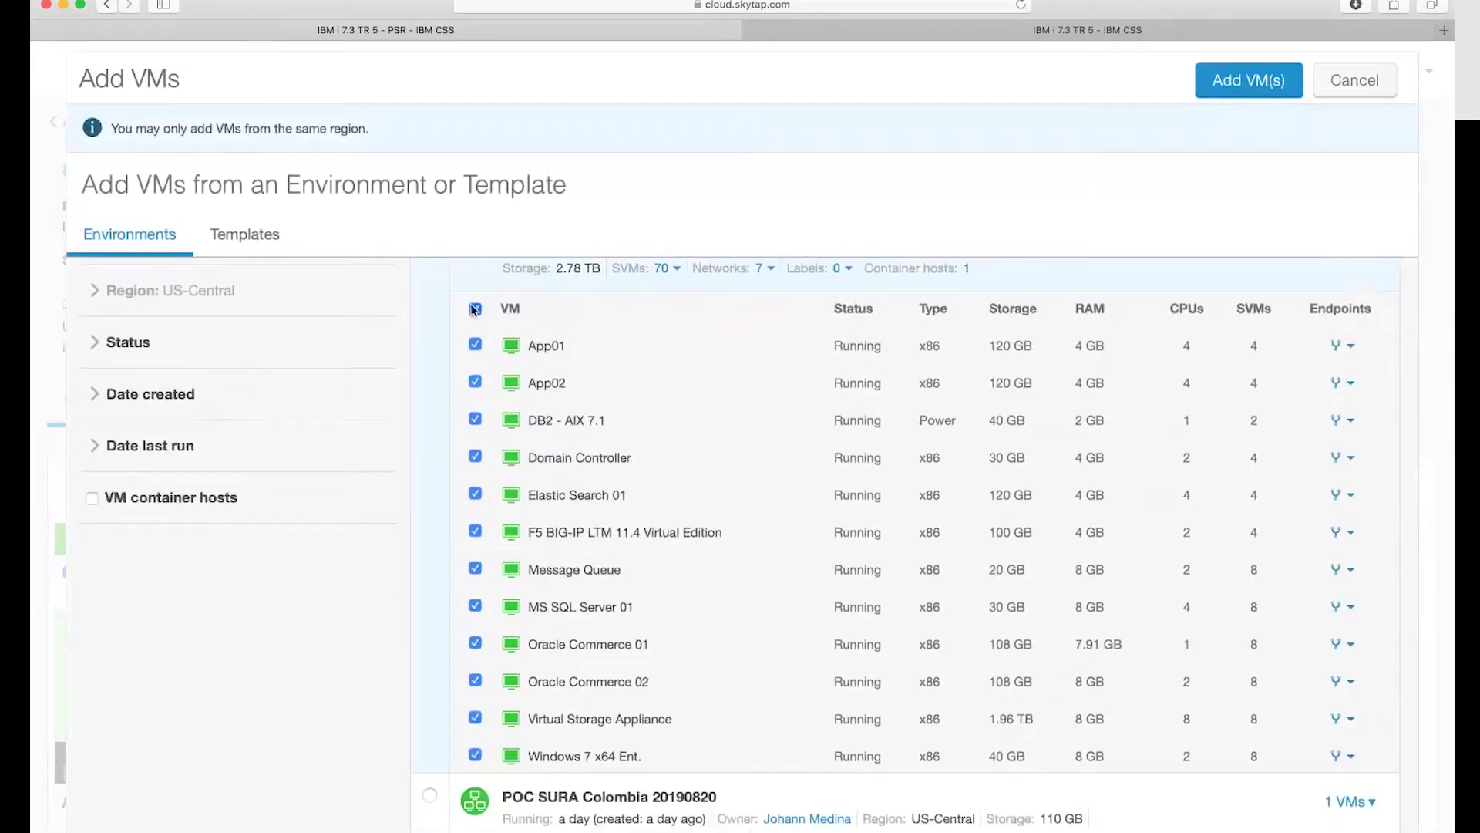
left_click(474, 309)
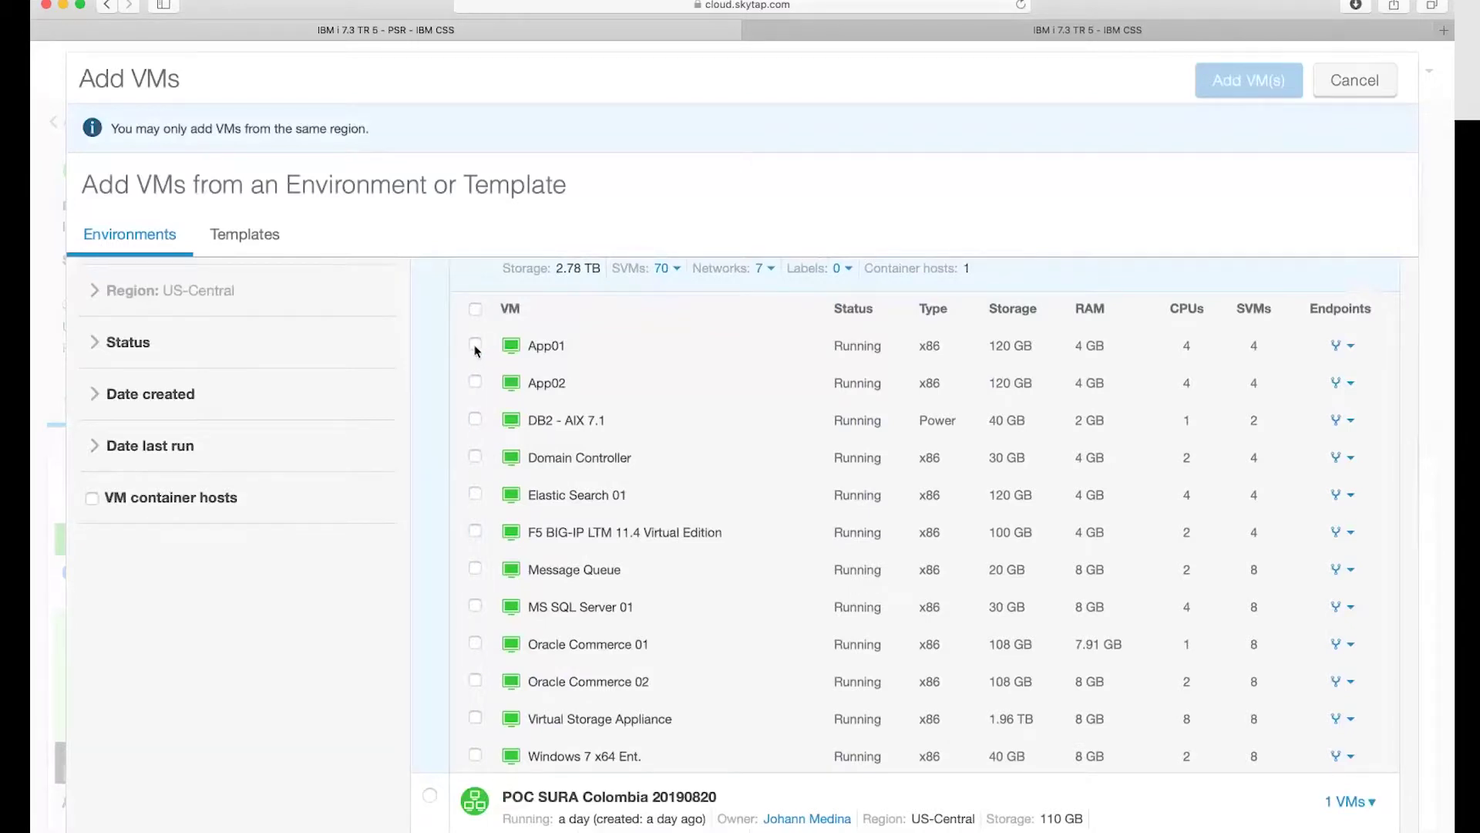
scroll(476, 351, "up", 3)
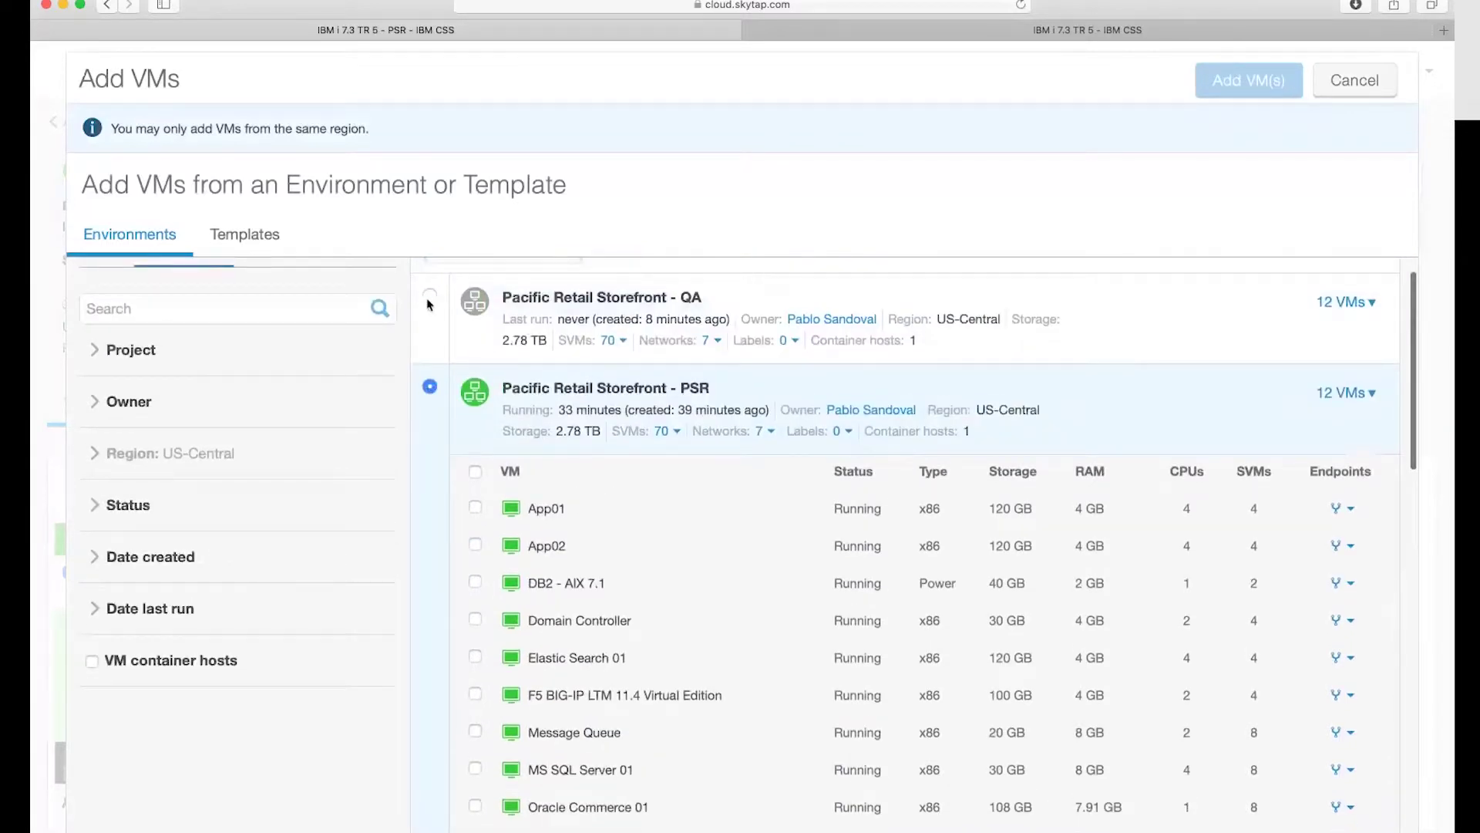
left_click(429, 296)
left_click(475, 382)
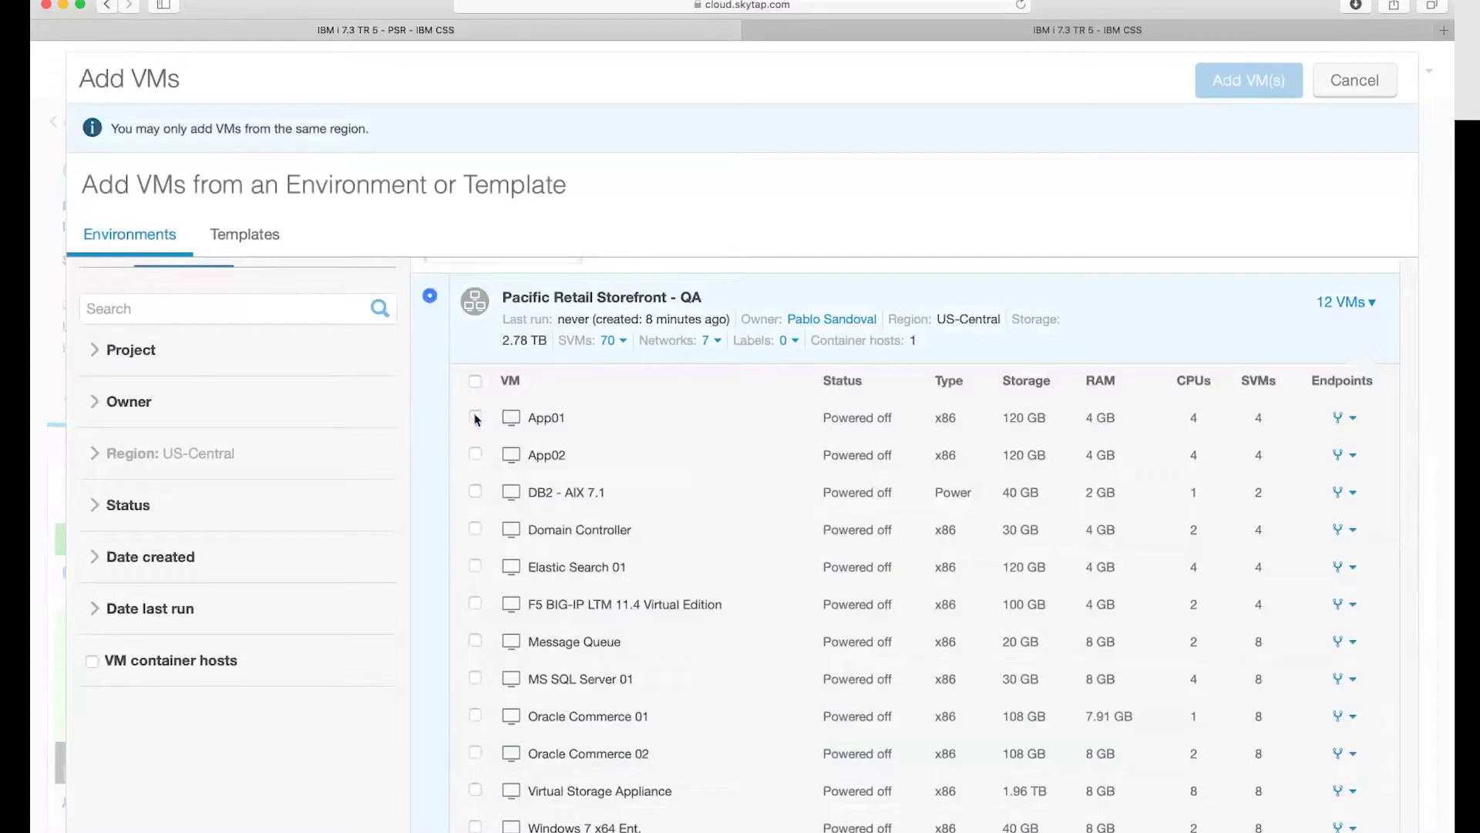
left_click(474, 417)
left_click(475, 454)
left_click(1261, 81)
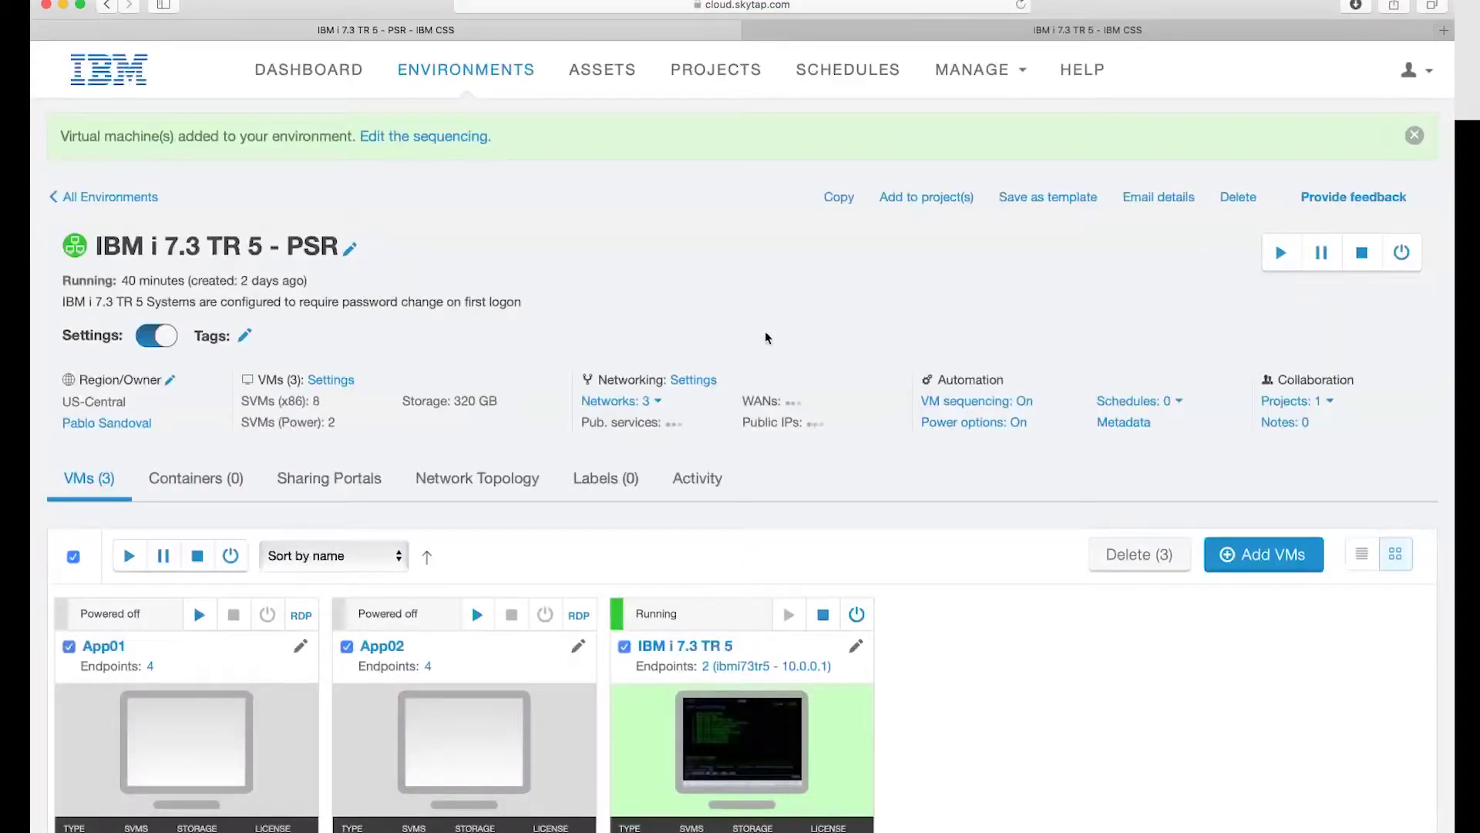
scroll(766, 337, "down", 2)
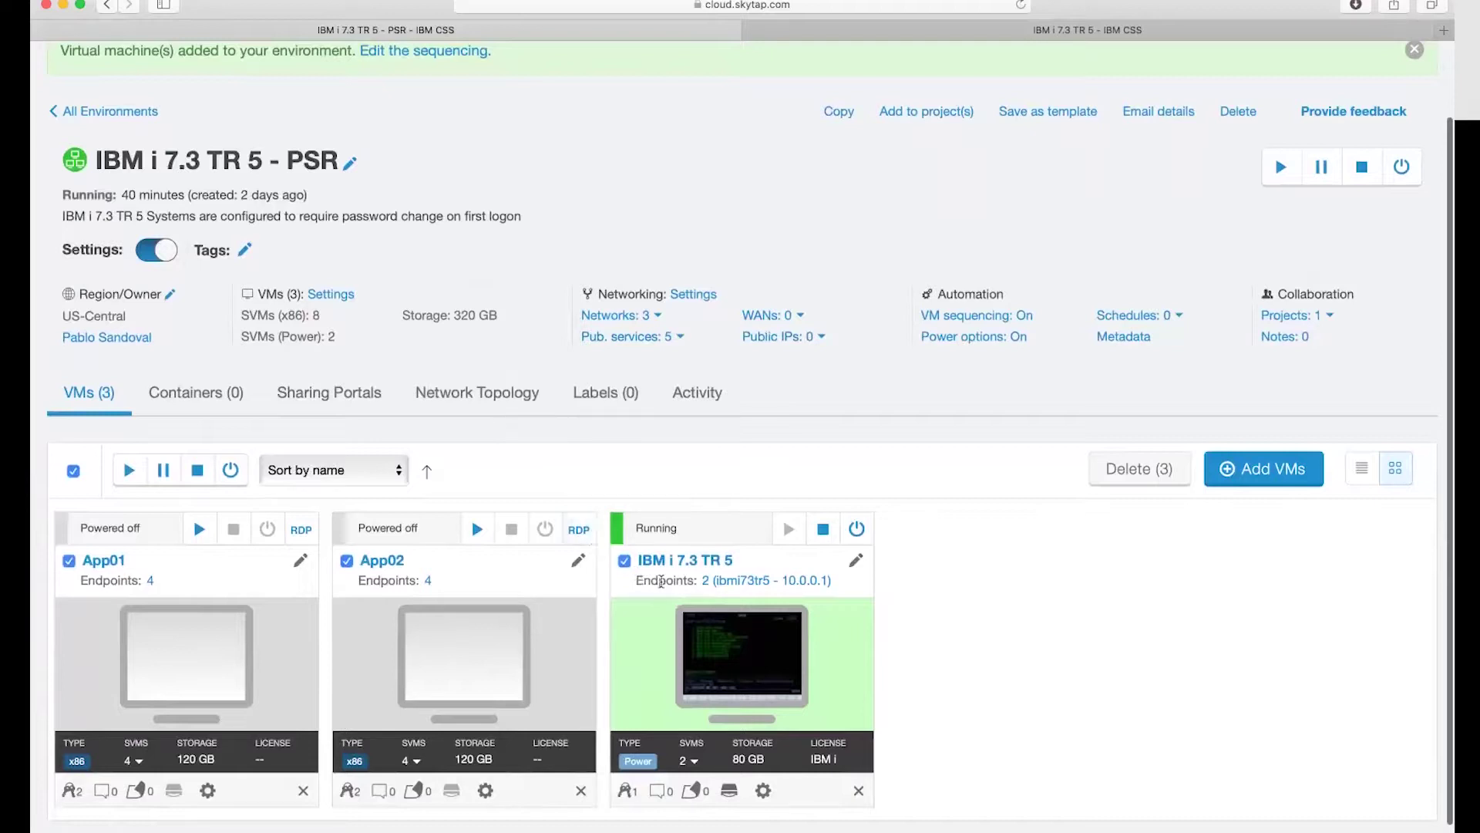
left_click(458, 392)
scroll(682, 522, "down", 5)
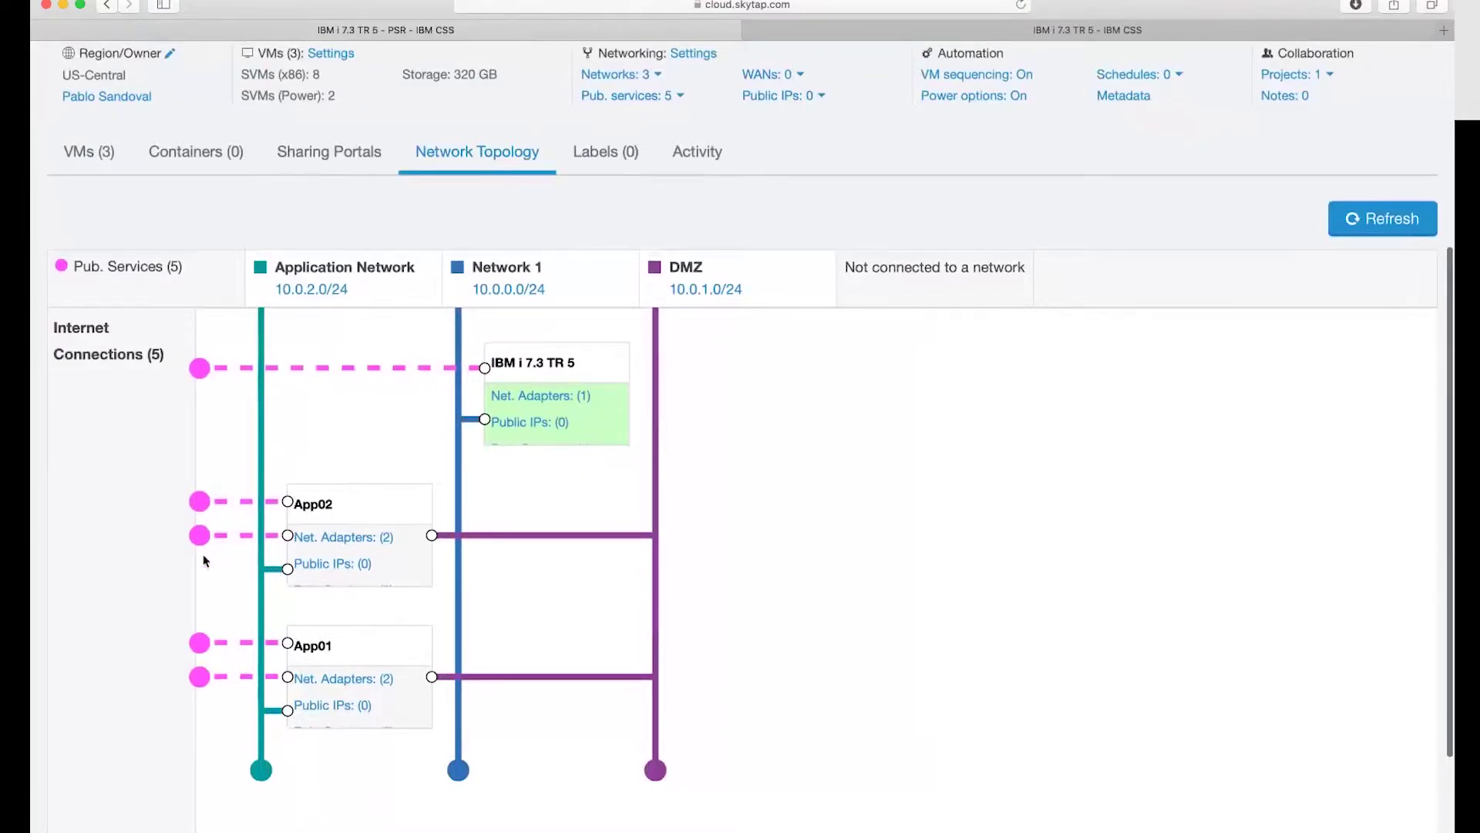
scroll(209, 534, "up", 3)
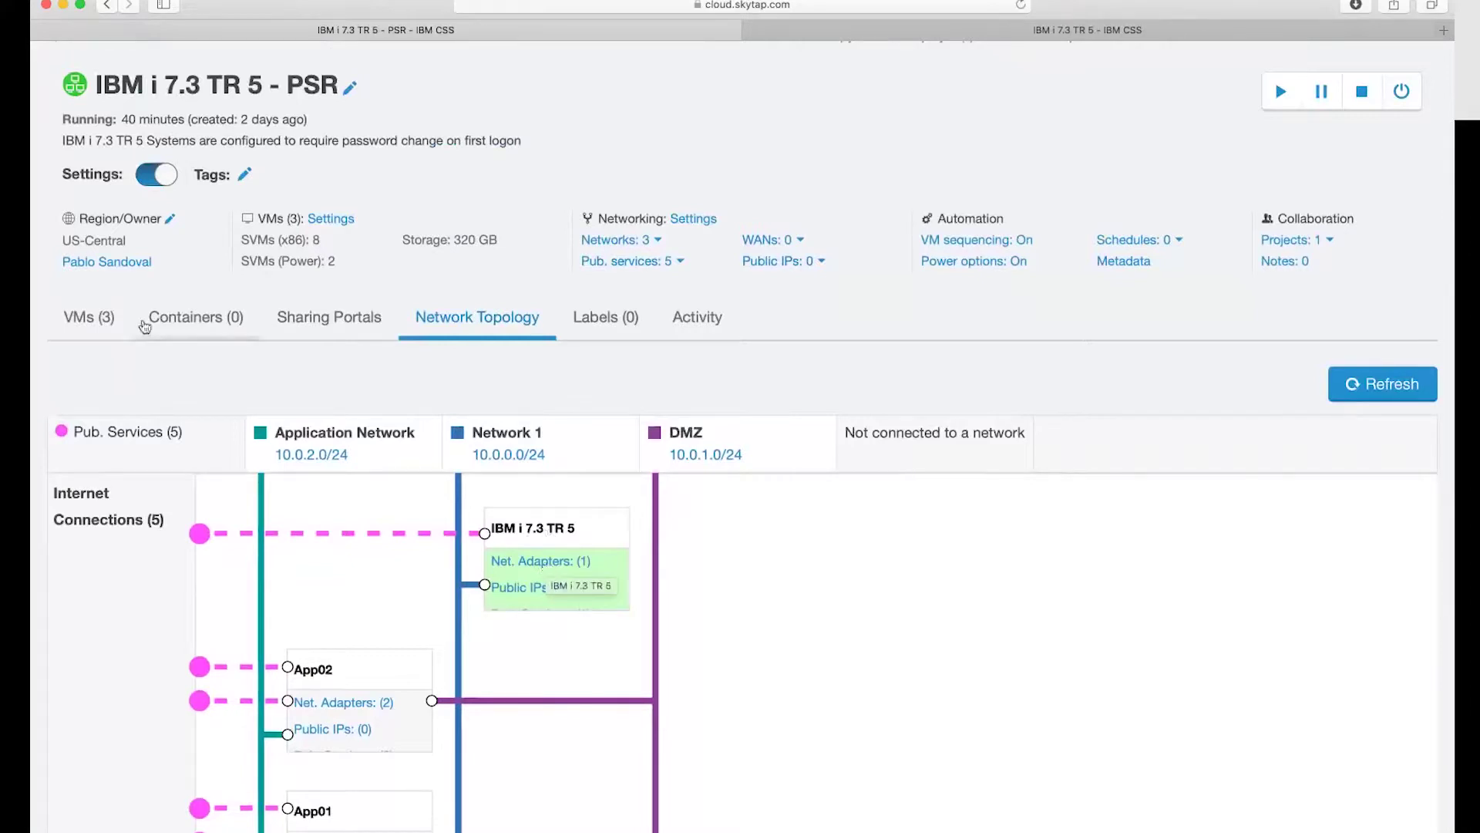
left_click(89, 319)
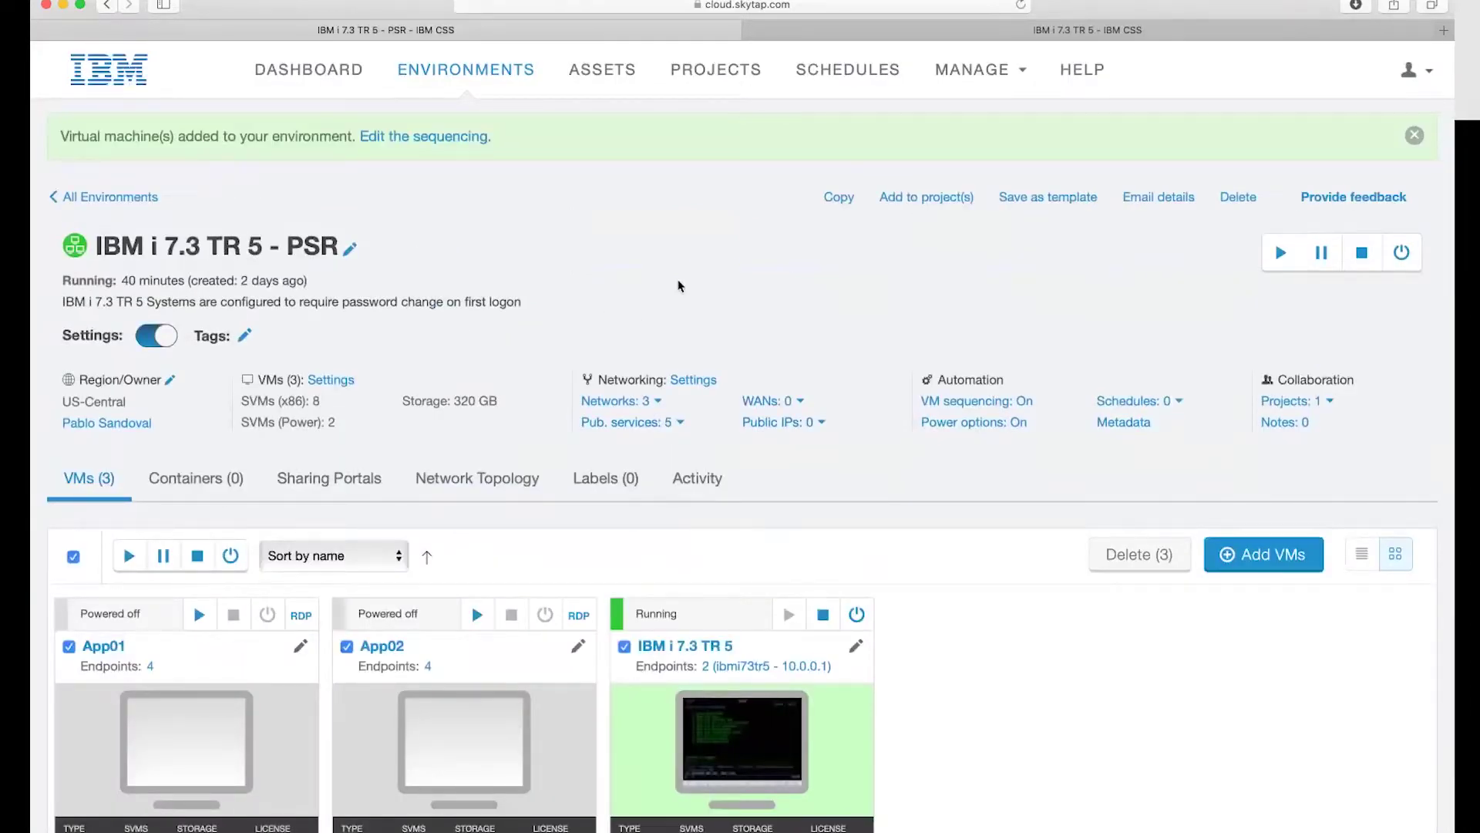
scroll(505, 455, "down", 2)
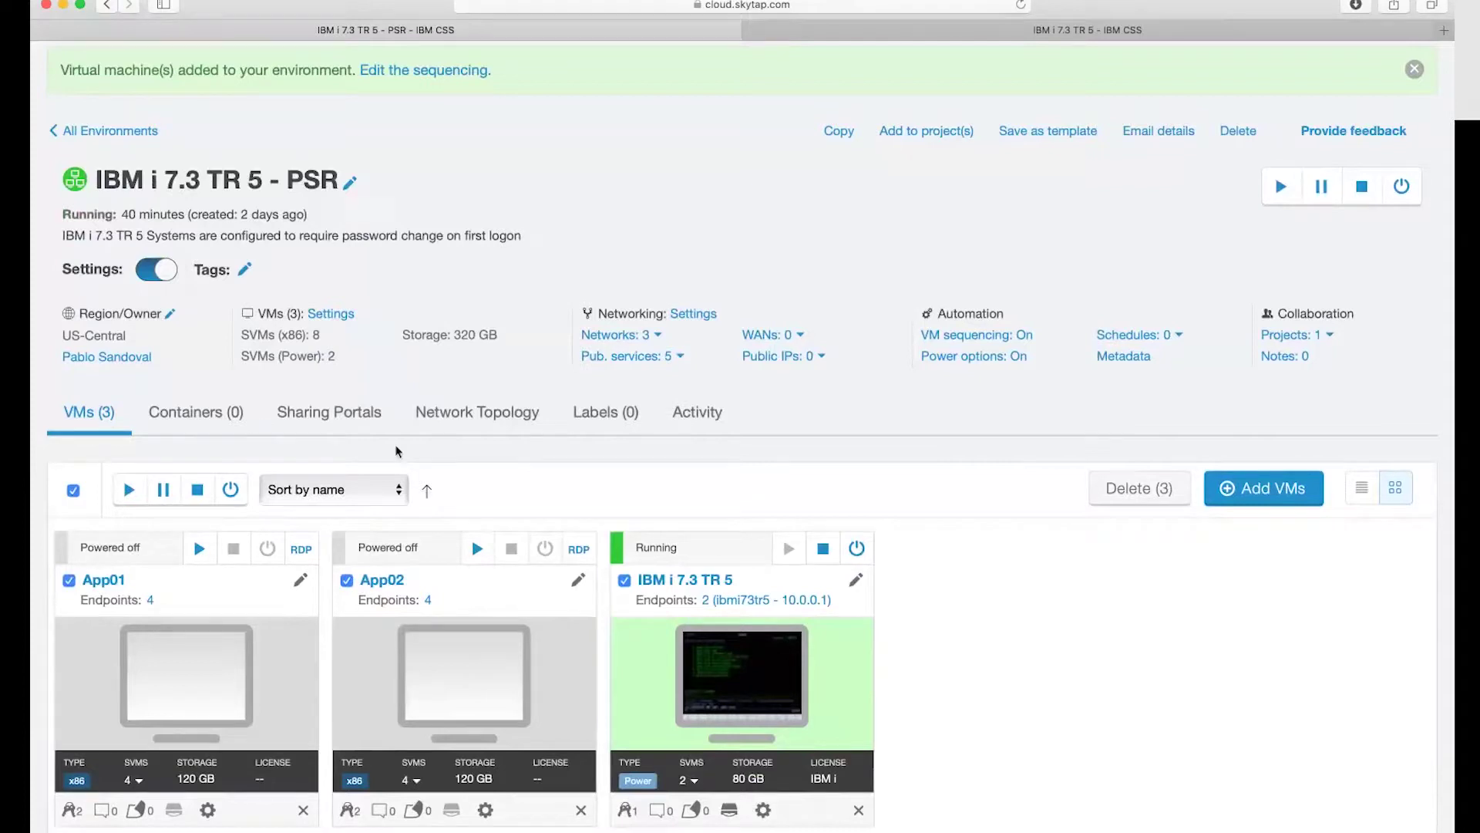
scroll(398, 451, "up", 2)
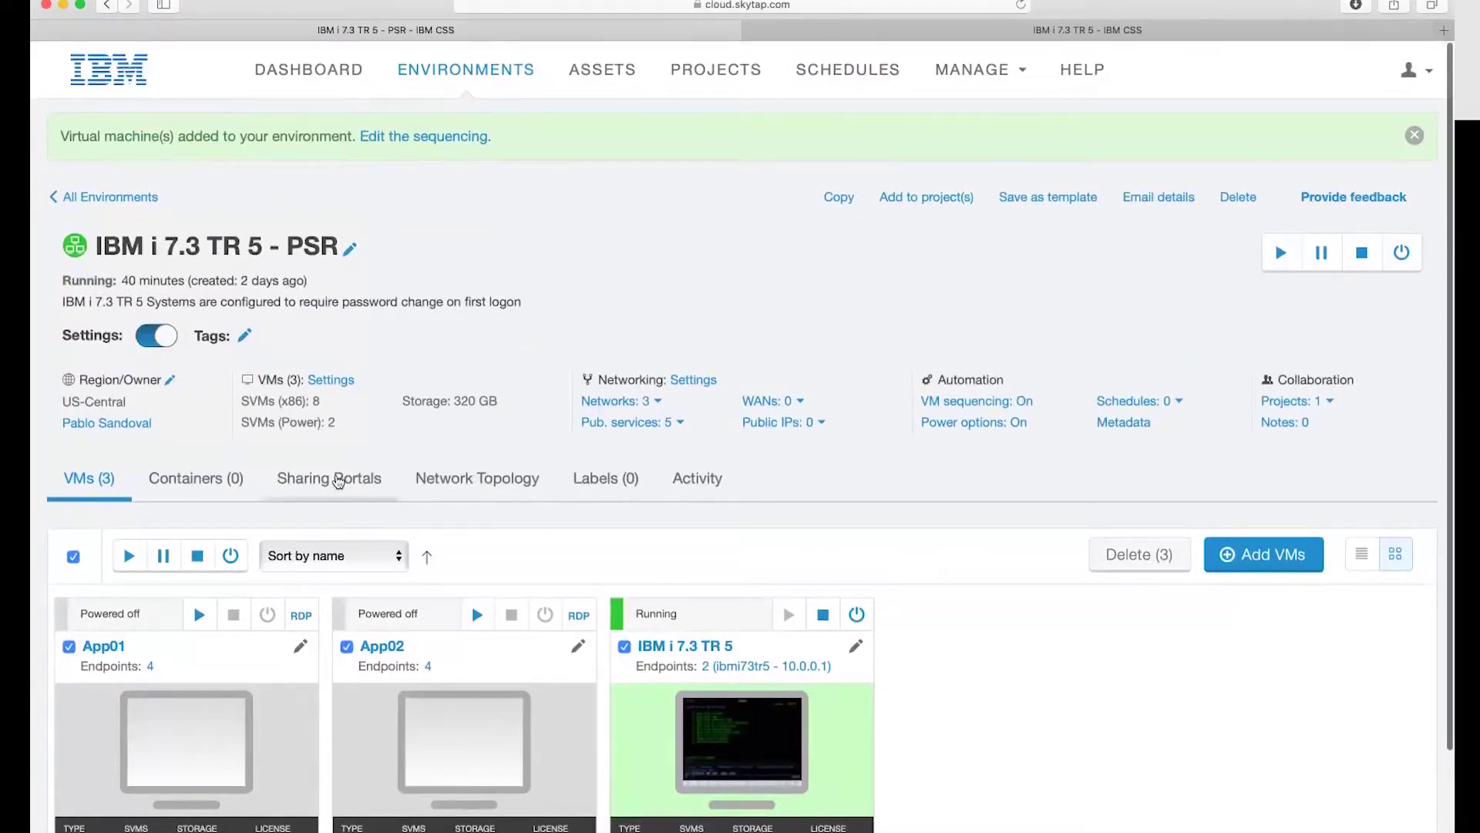
left_click(338, 482)
- Create a sharing portal named 'IBM i 7.3 TR 5 - Fabrica Externa'
scroll(602, 470, "down", 2)
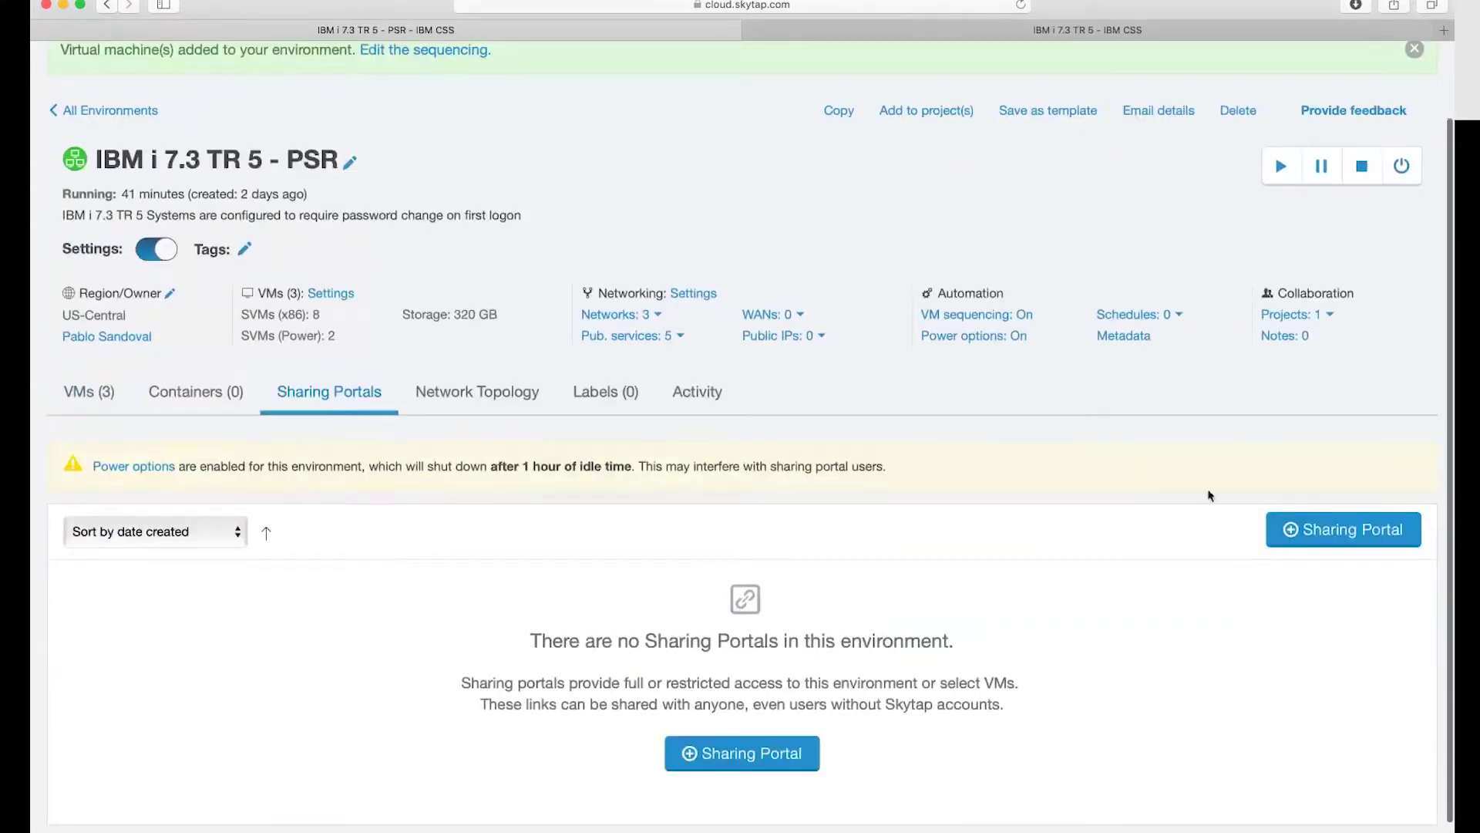
left_click(1302, 529)
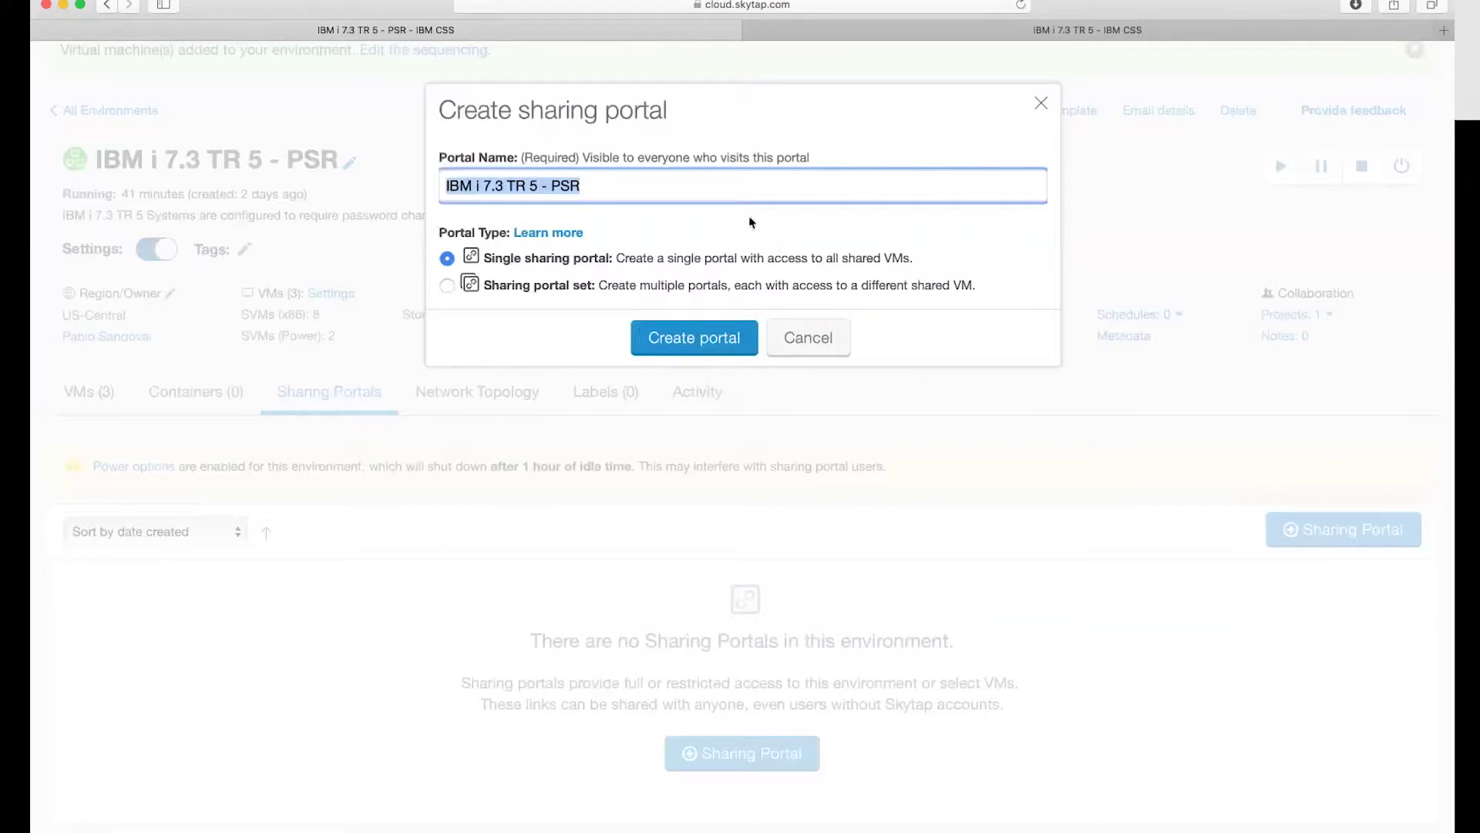
left_click(729, 183)
key("BackSpace")
key("BackSpace")
key("BackSpace")
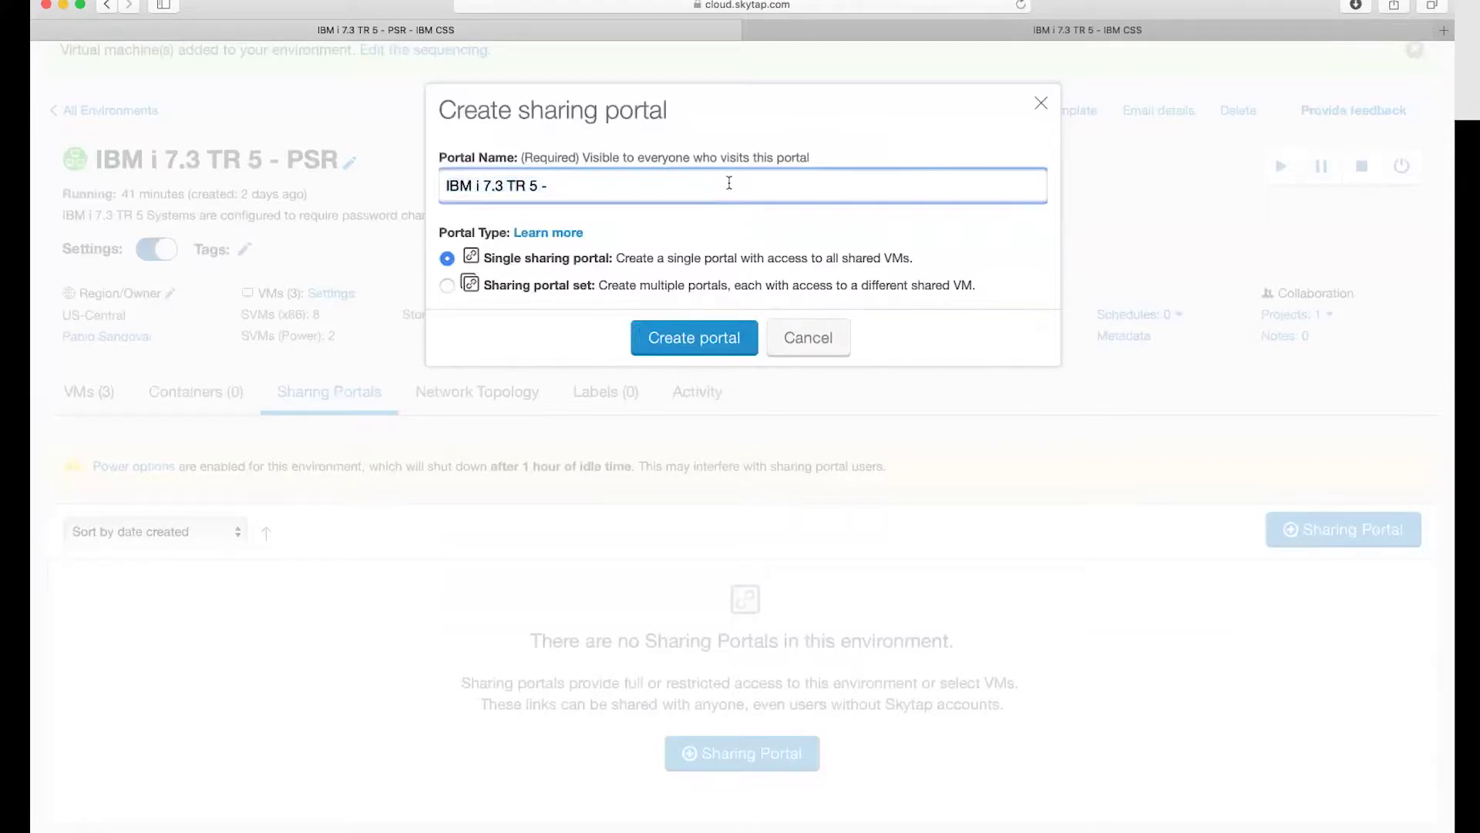
type("Fabrica Externa")
left_click(712, 336)
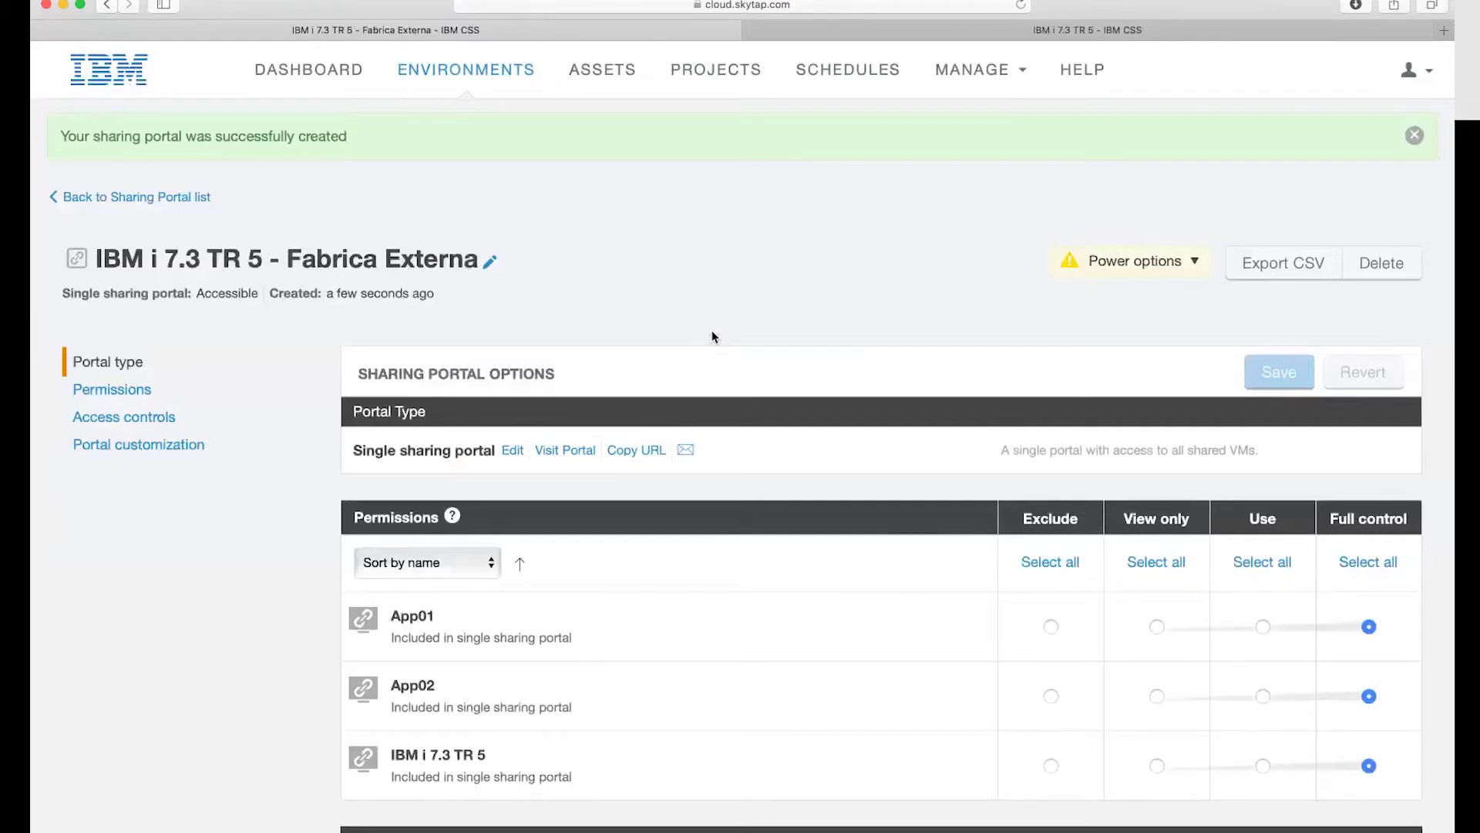
- Exclude App02 from the portal, protect it with a password, and save
scroll(712, 336, "down", 3)
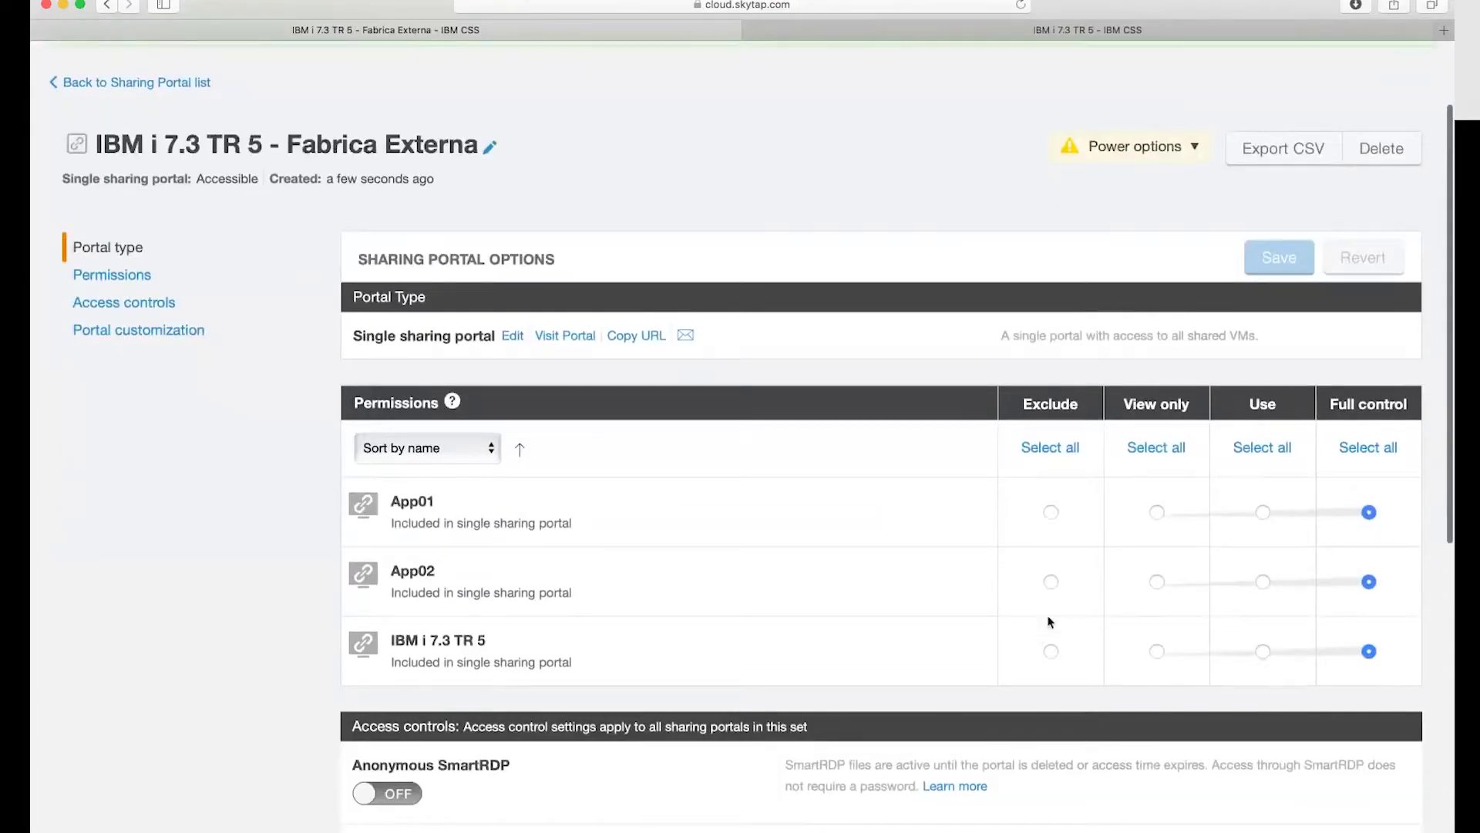
left_click(1051, 582)
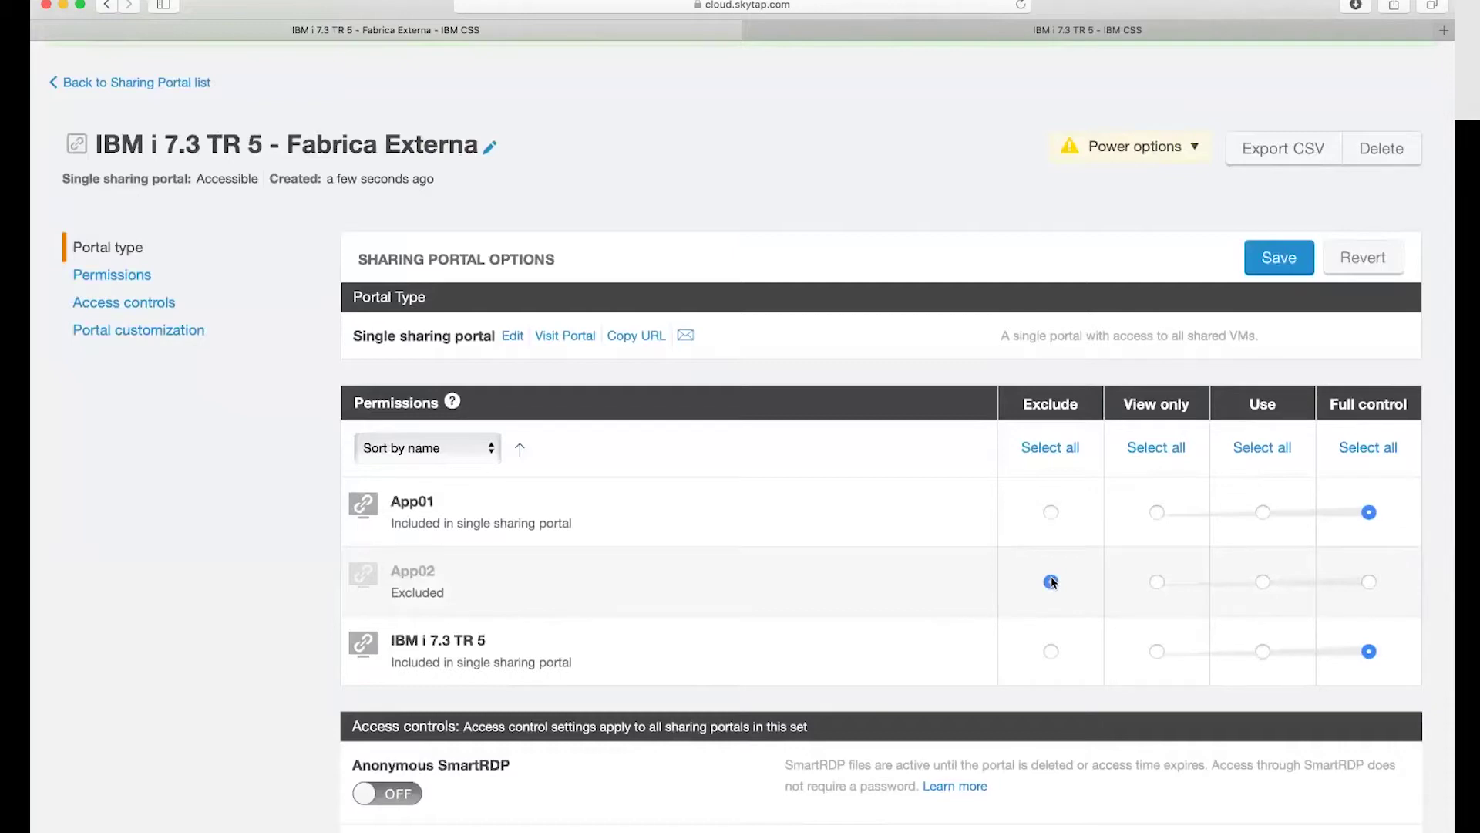
scroll(761, 595, "down", 12)
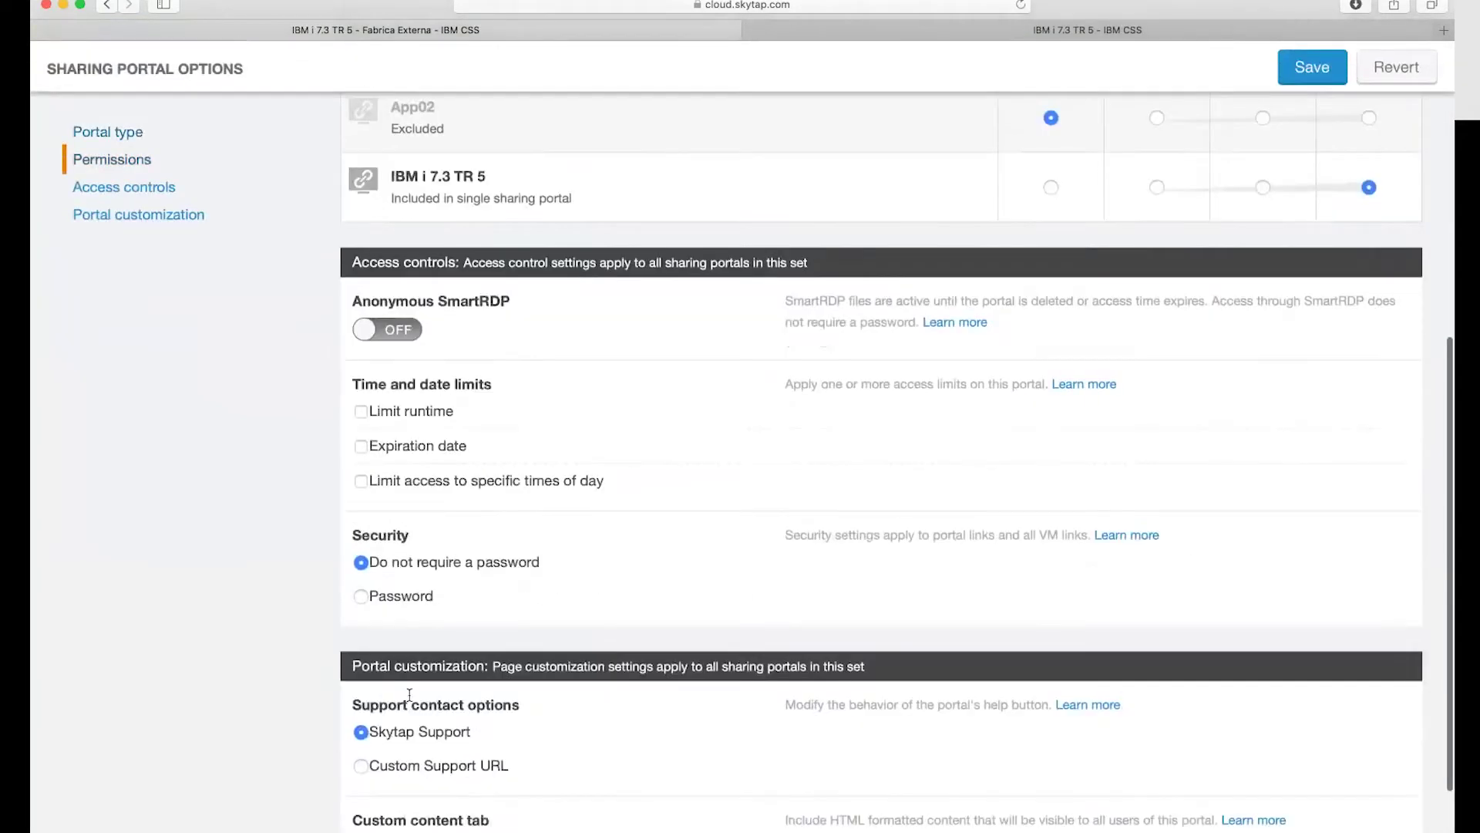
scroll(409, 693, "down", 3)
left_click(361, 478)
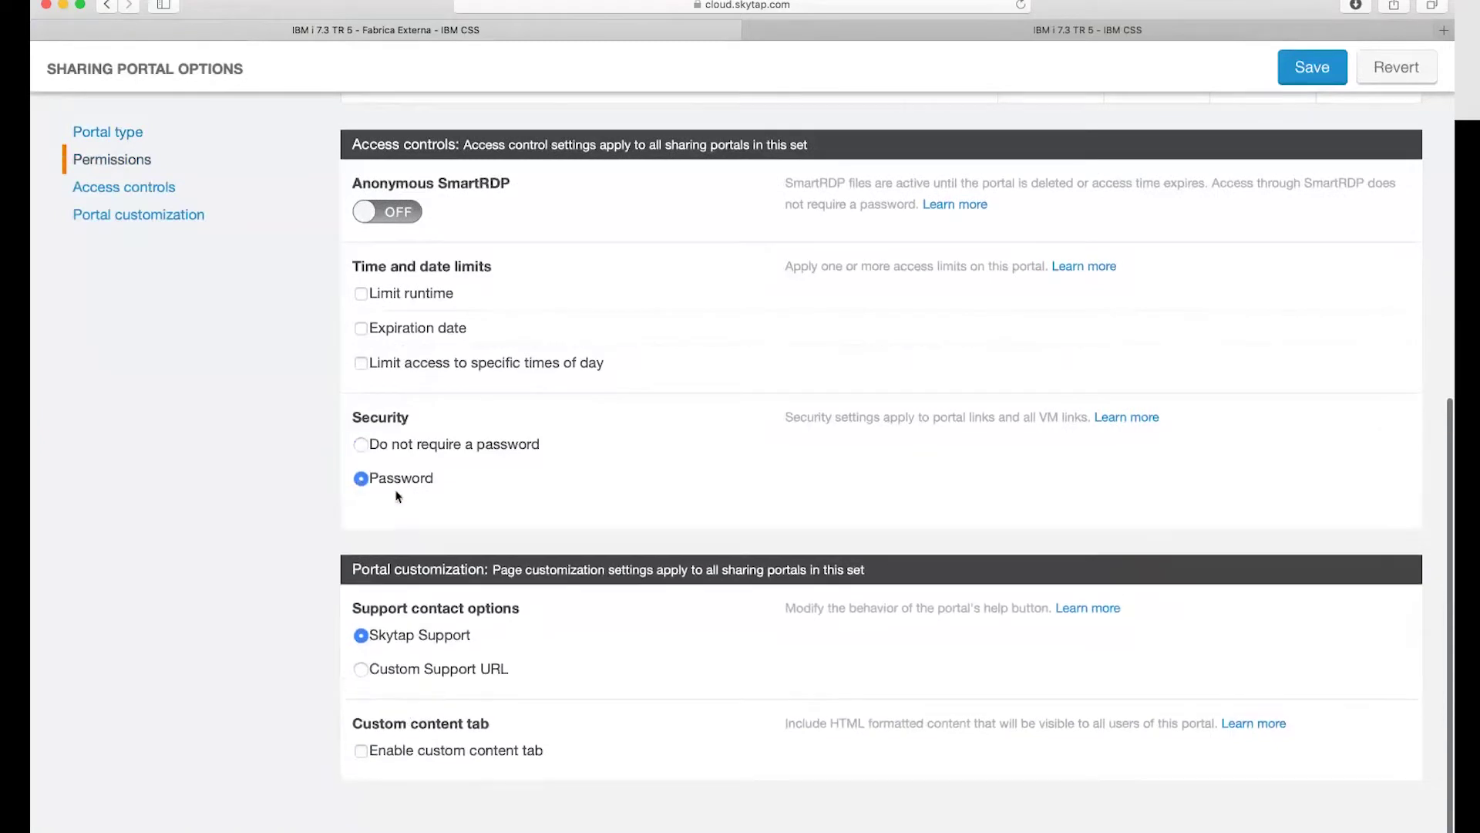
left_click(463, 513)
type("••••")
left_click(694, 479)
left_click(1313, 71)
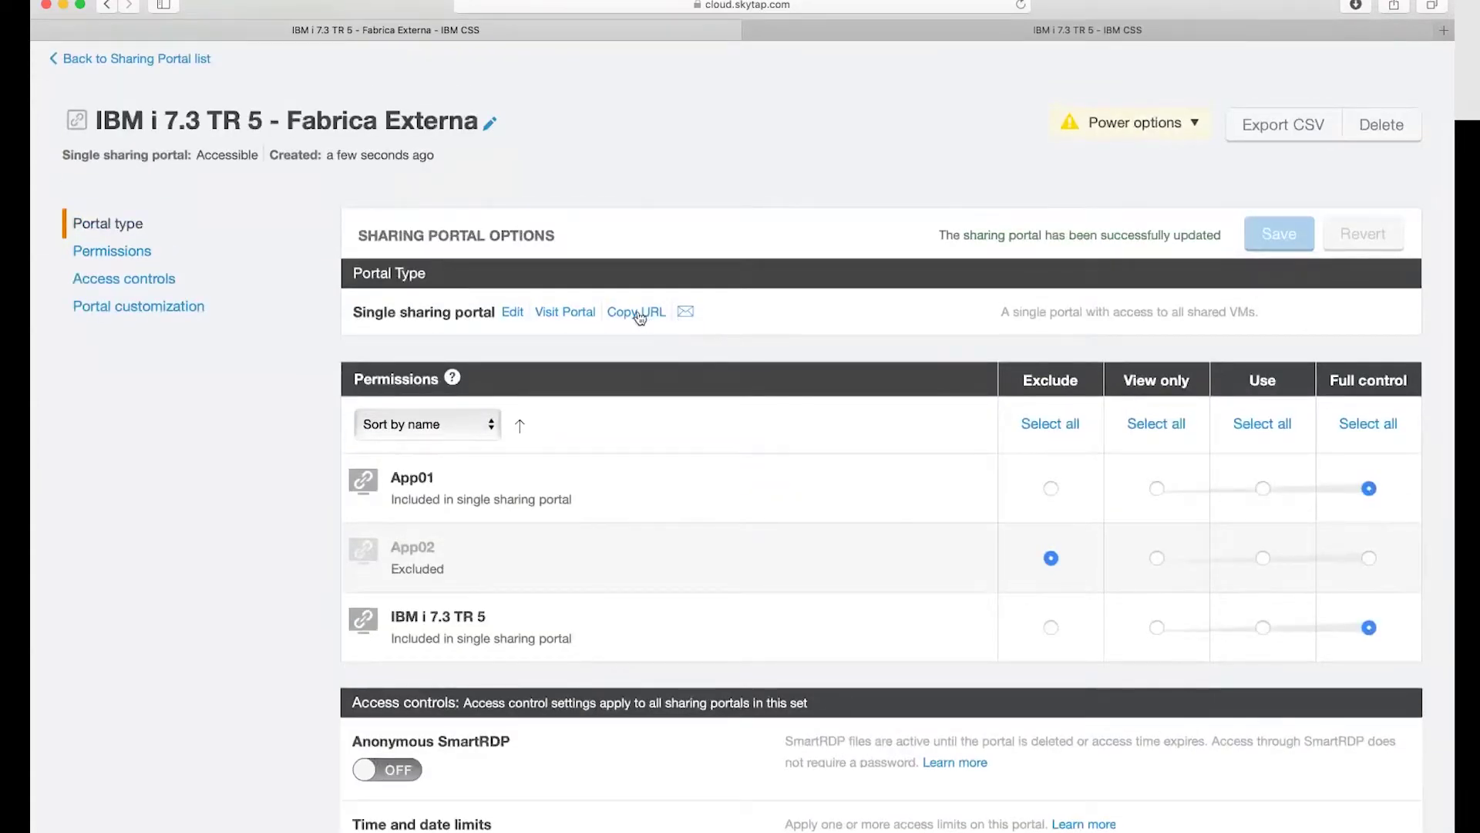
- Copy the portal URL and switch to Google Chrome
left_click(639, 313)
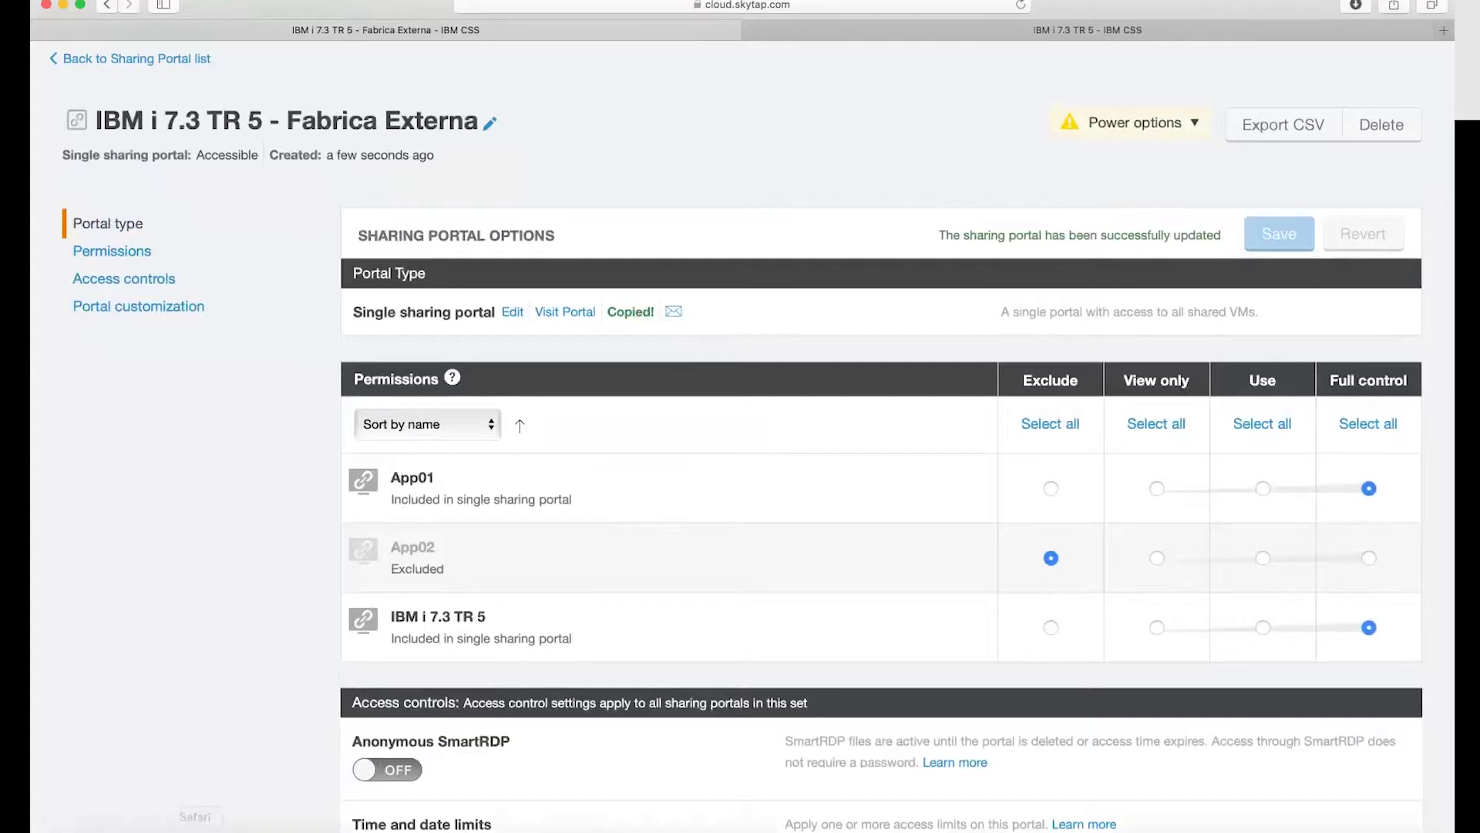
mouse_move(231, 825)
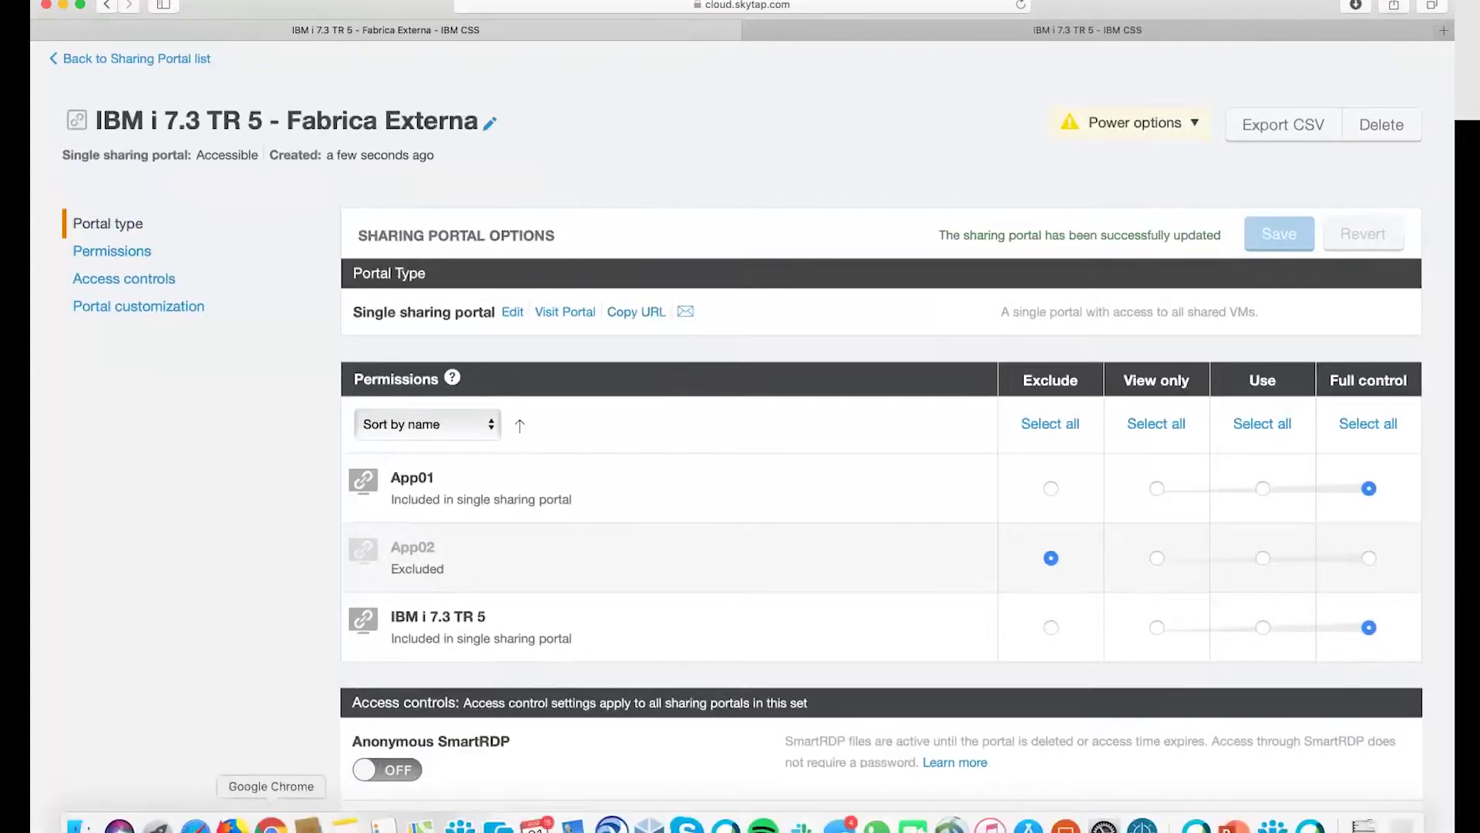
left_click(271, 824)
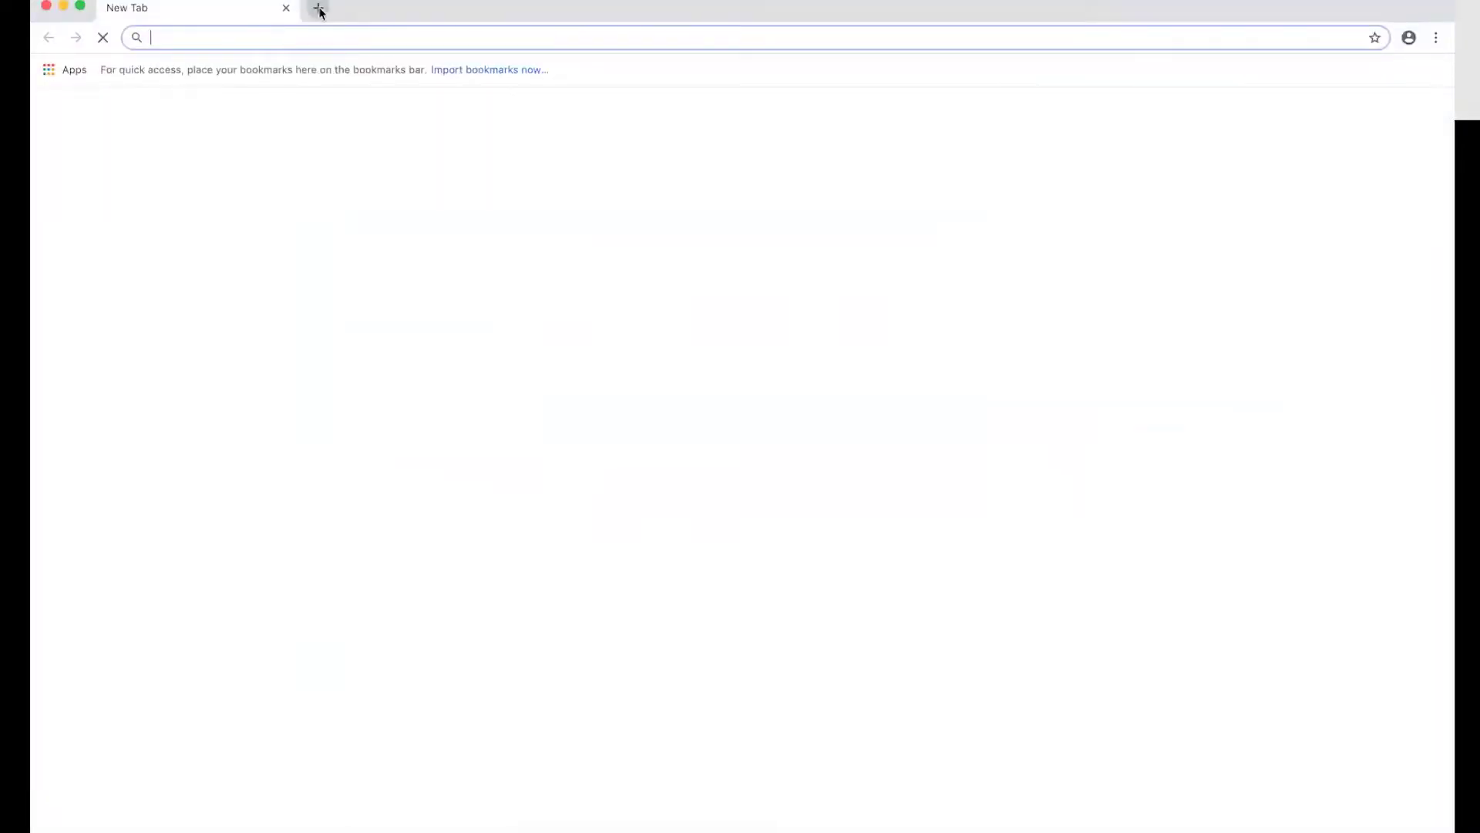
- Open the copied portal URL in a new tab, enter its password, and view all shared VMs
left_click(317, 8)
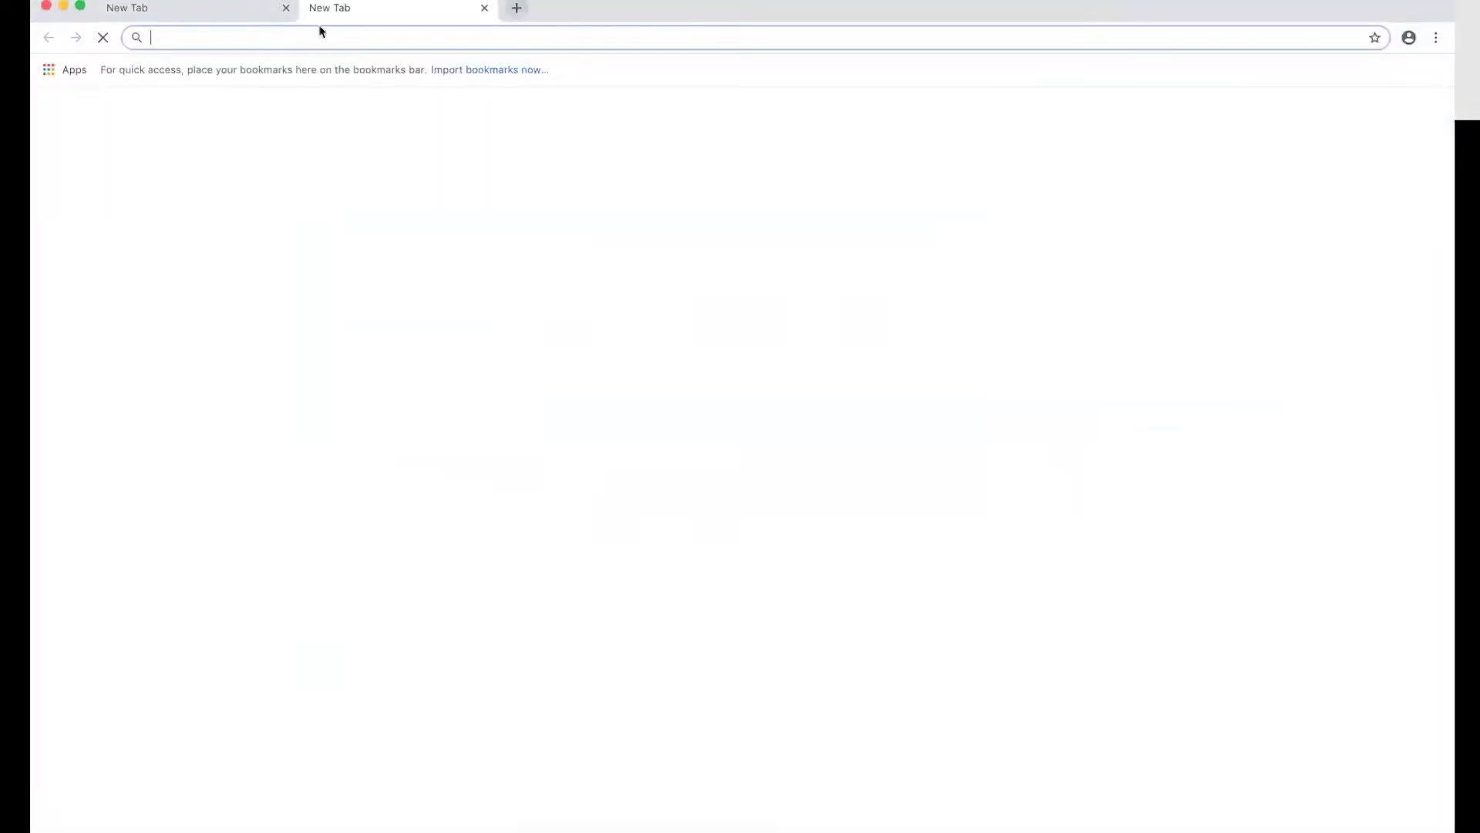
key("super+v")
key("Return")
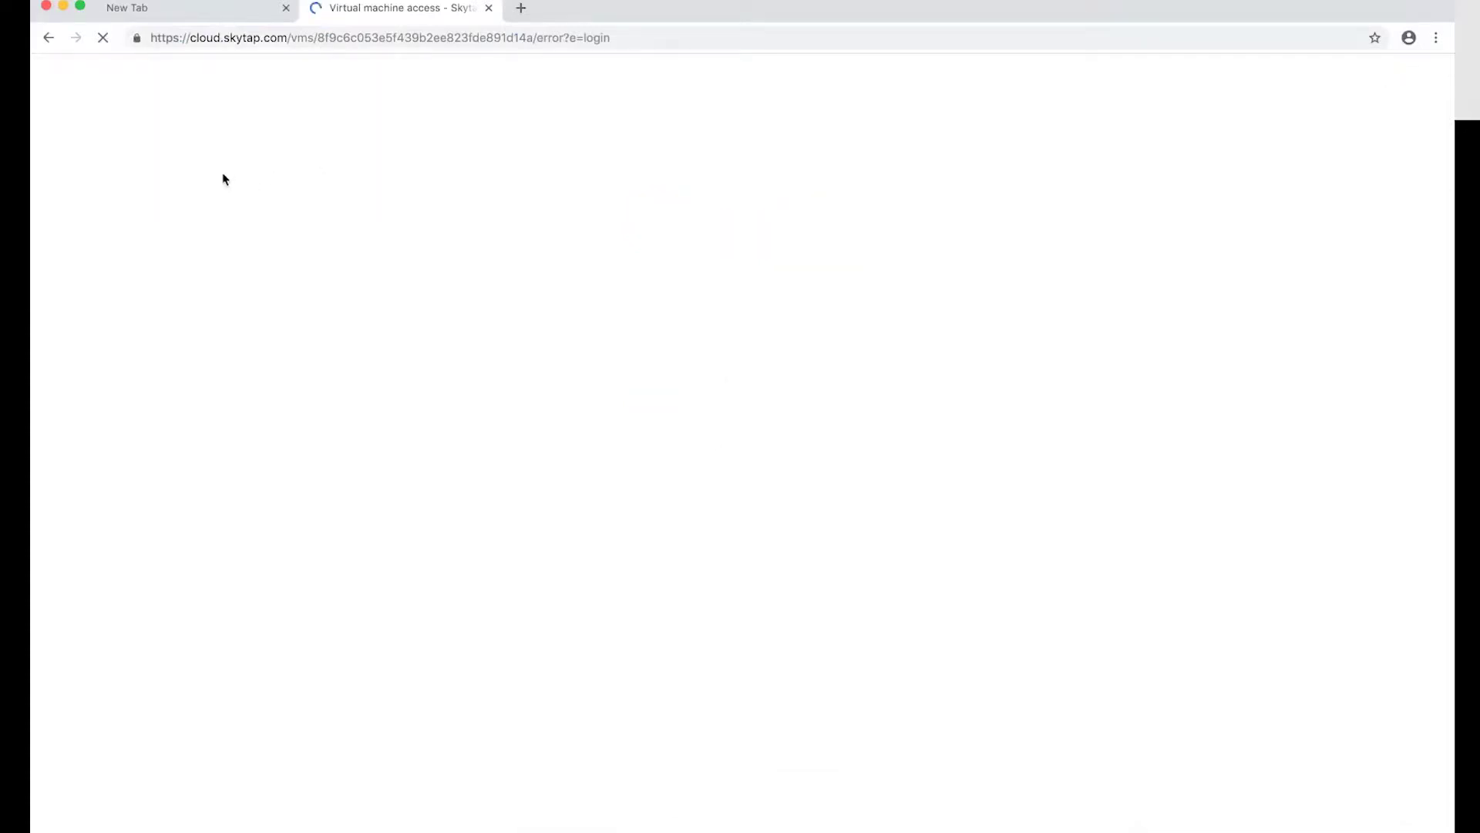
left_click(104, 177)
type("••••")
left_click(194, 185)
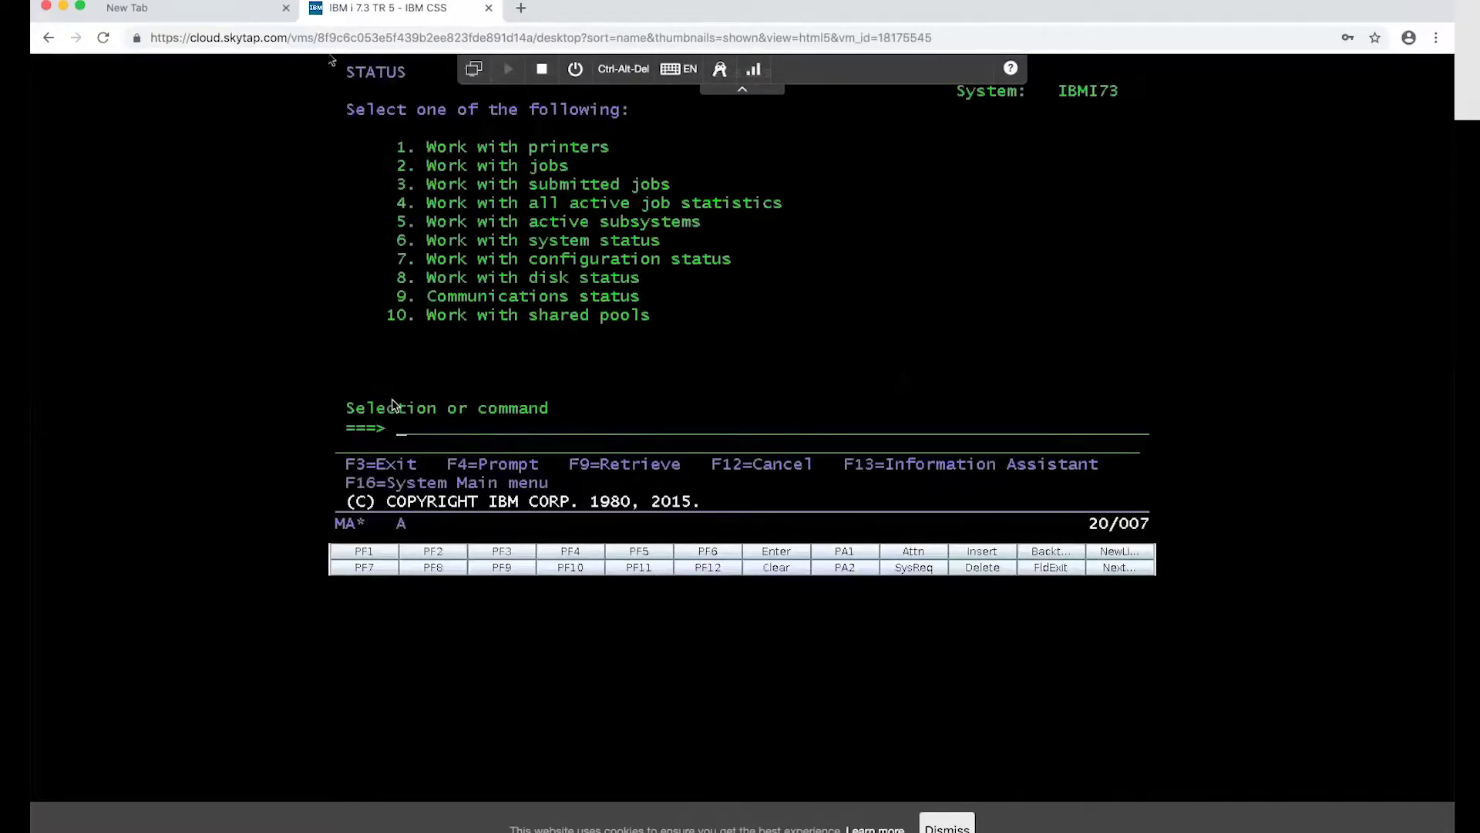
left_click(472, 73)
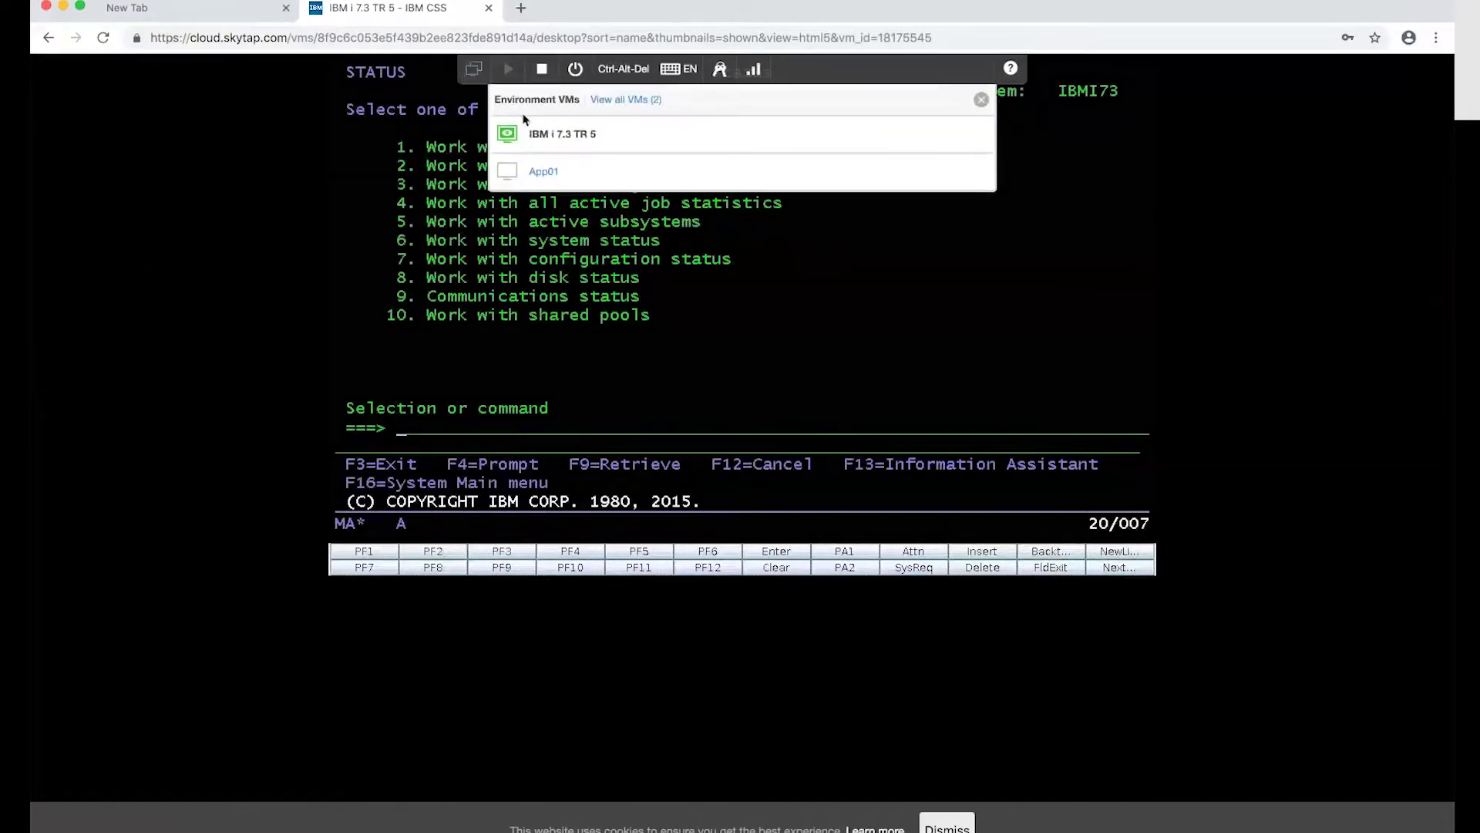
left_click(605, 98)
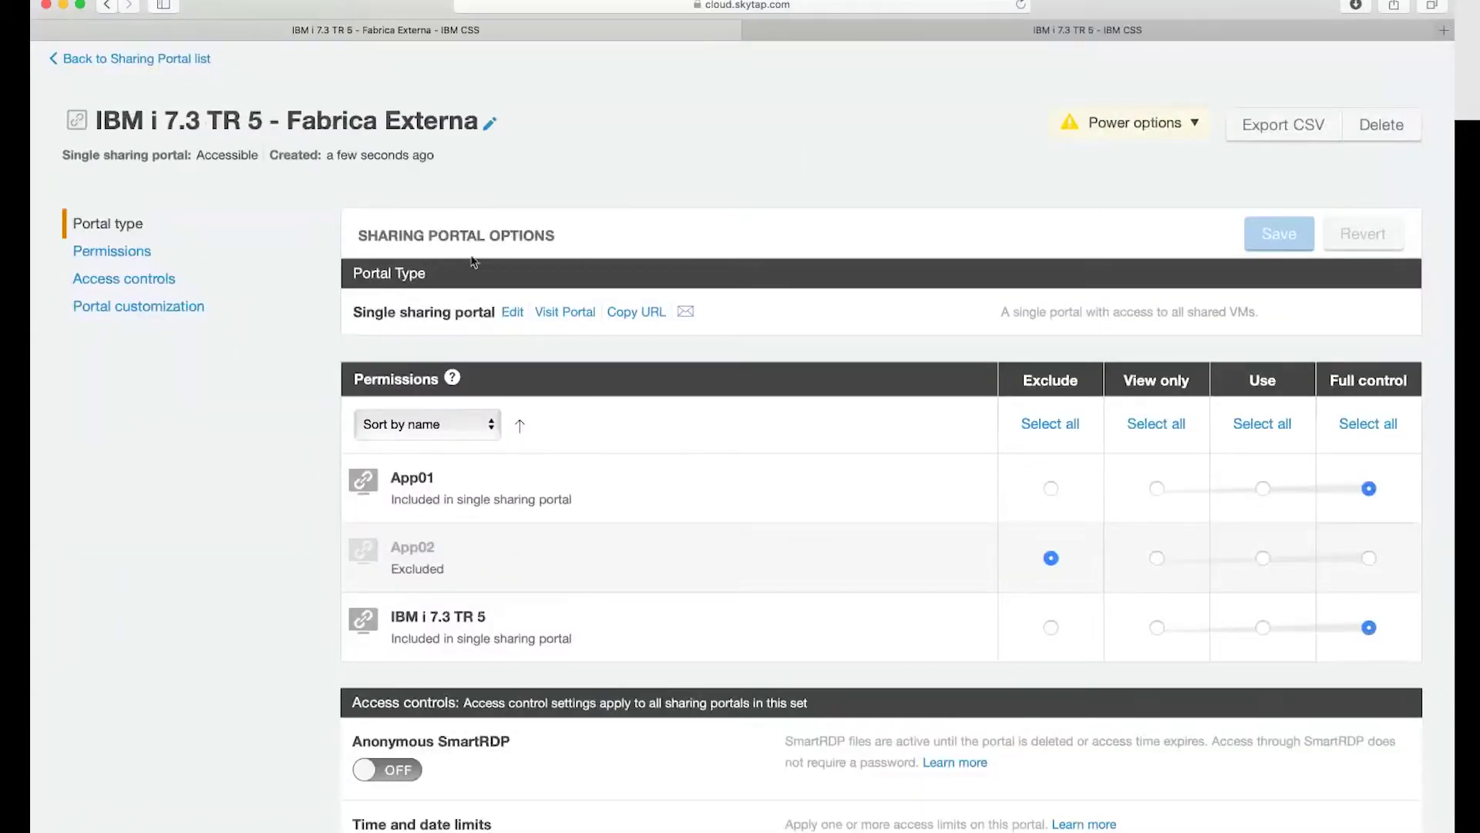
- Delete the Fabrica Externa portal from the sharing portal list and confirm
scroll(1122, 259, "up", 3)
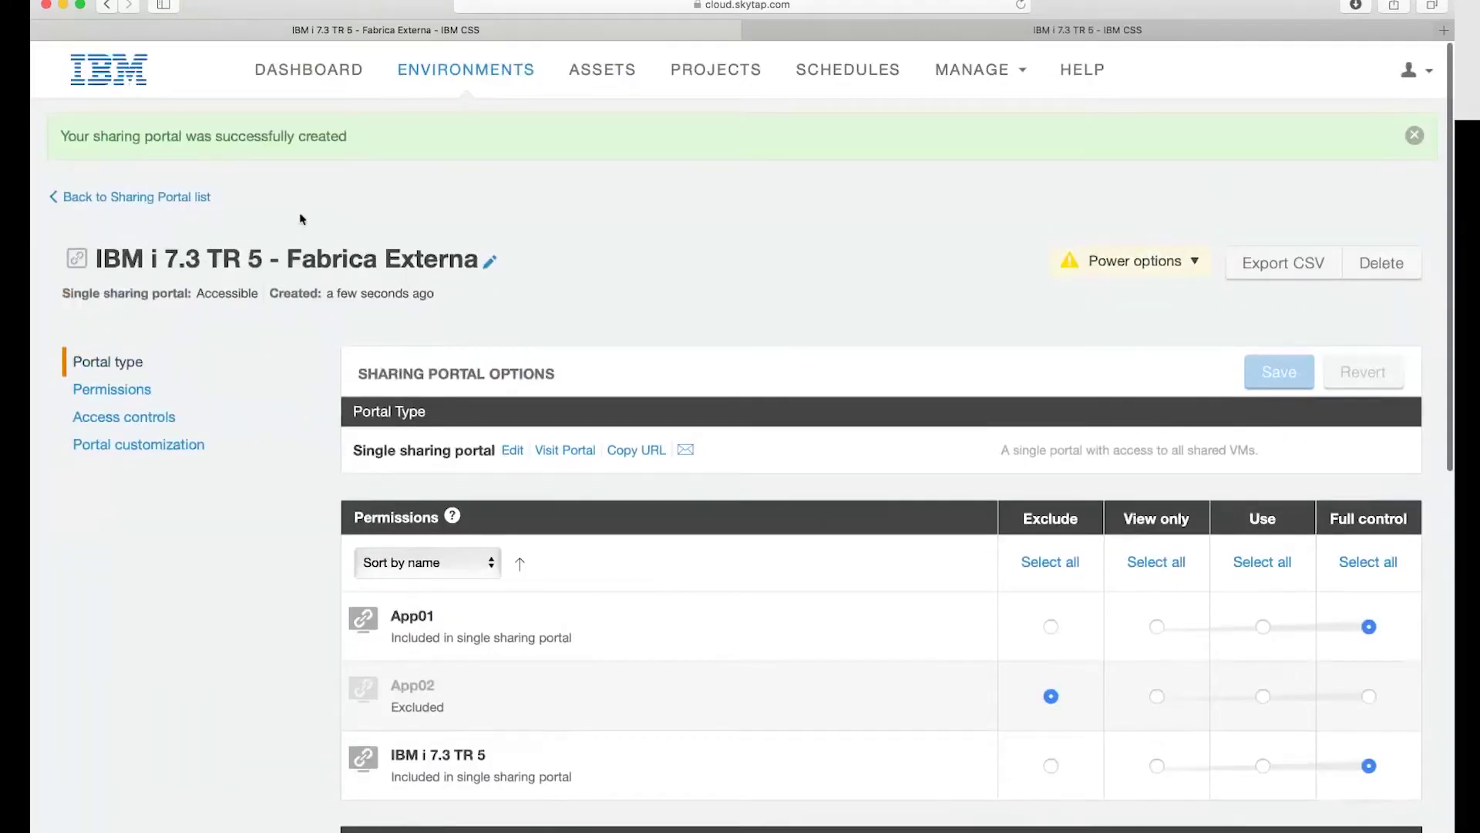
left_click(172, 199)
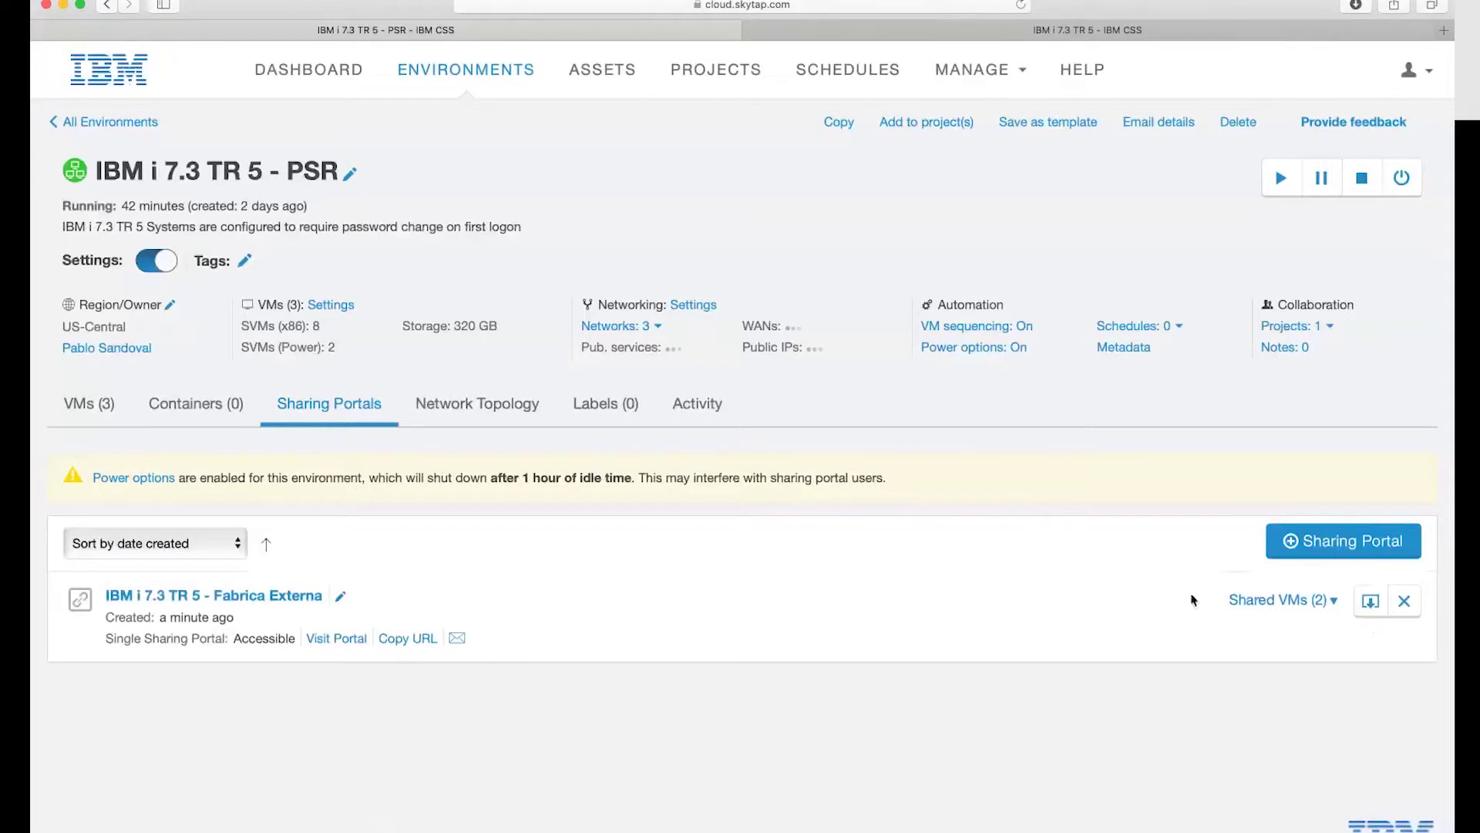
left_click(1405, 602)
left_click(705, 309)
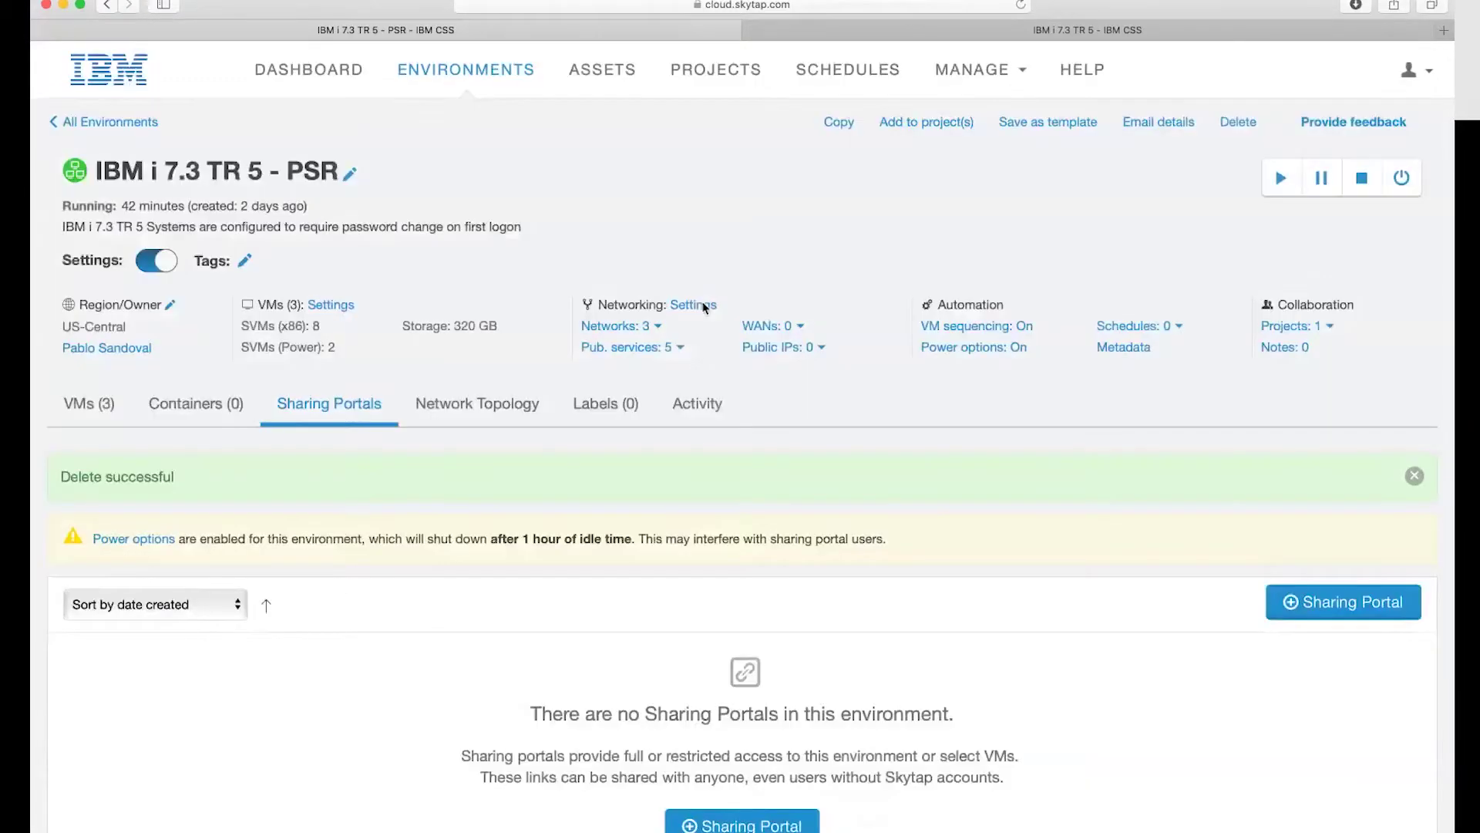
- Load the portal's /desktops link in Chrome, see the access error, and close that tab
key("super+Tab")
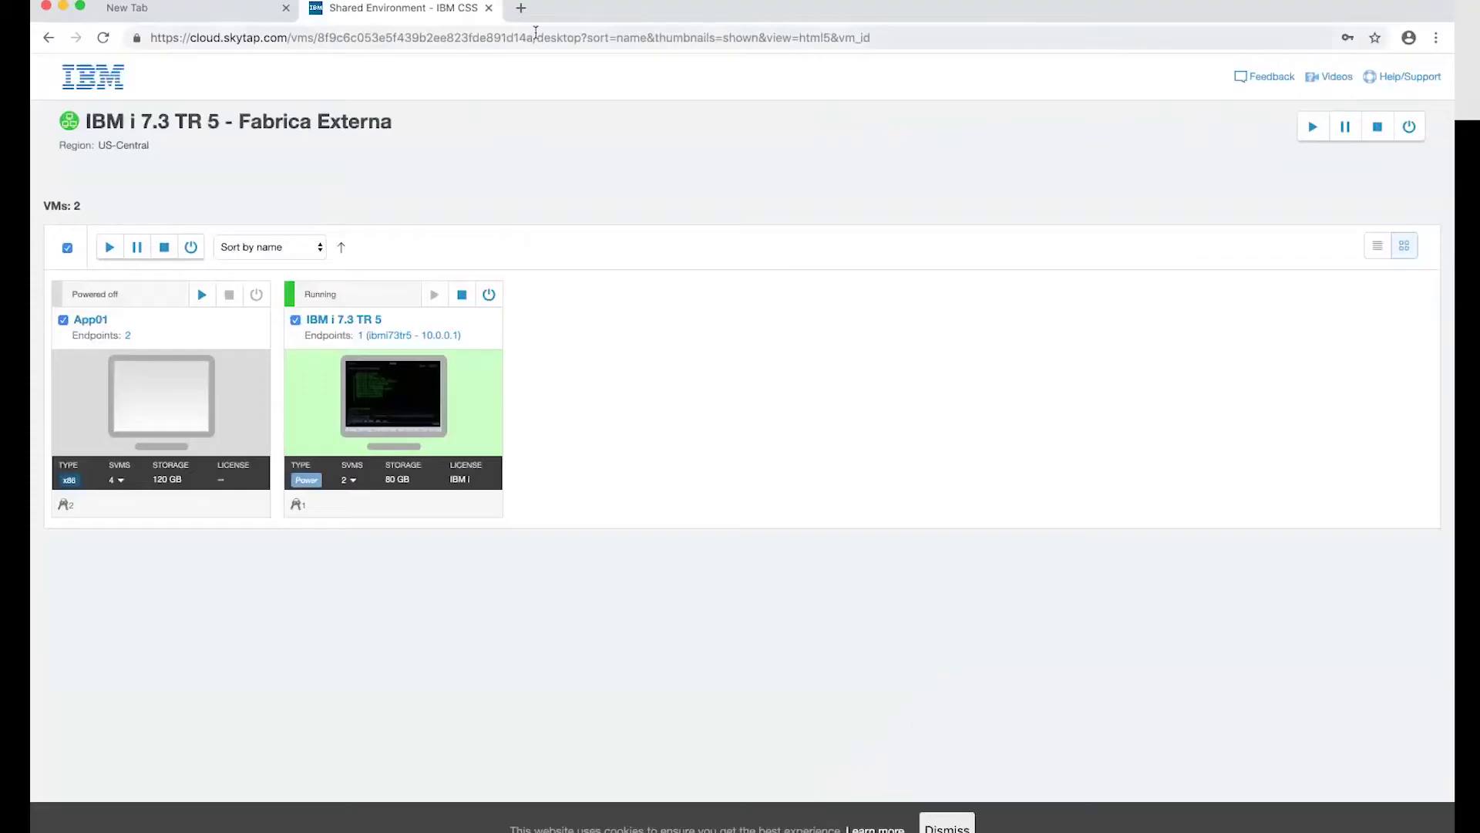
left_click(558, 37)
key("super+v")
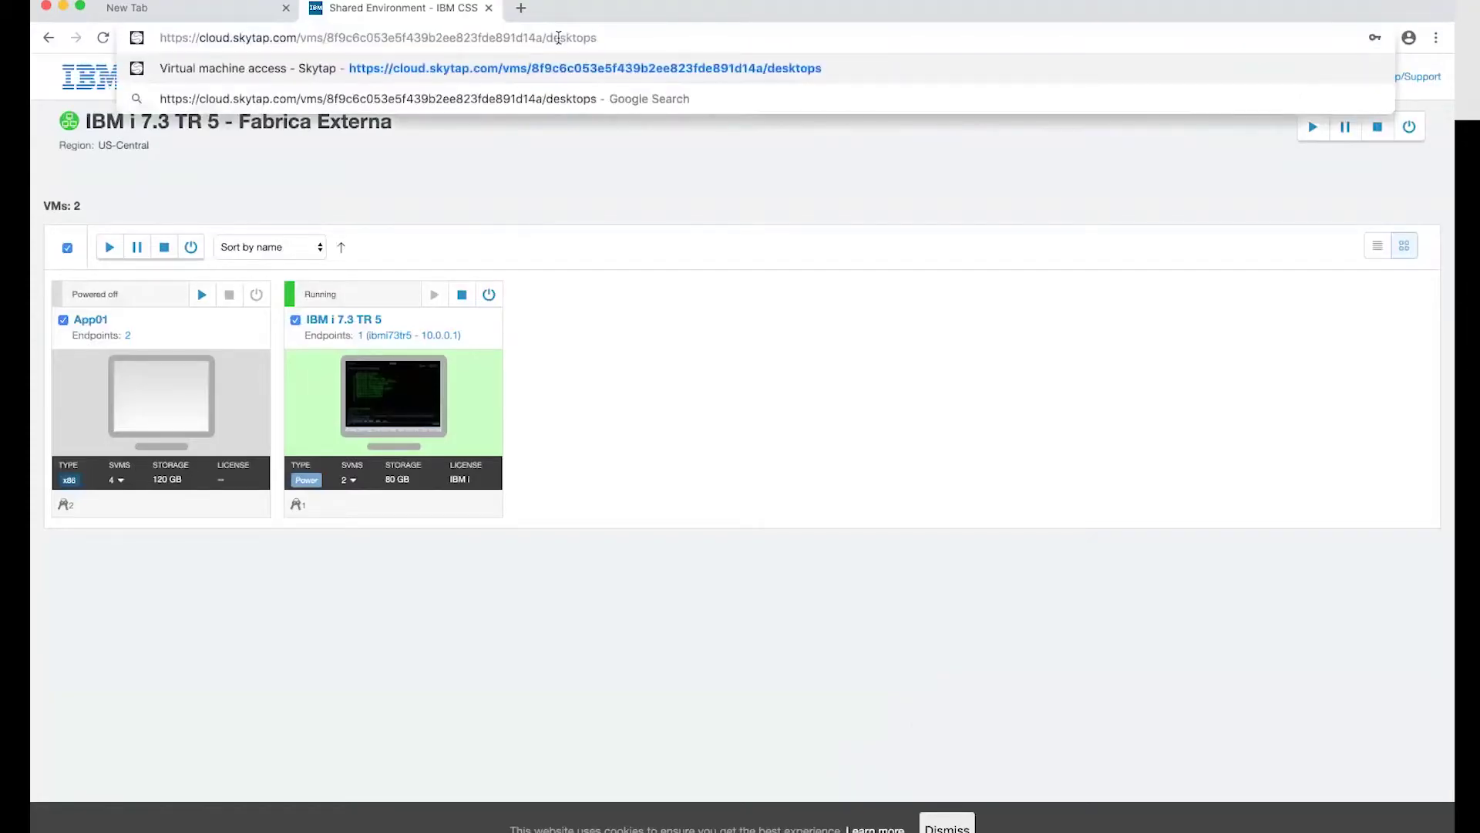
key("Return")
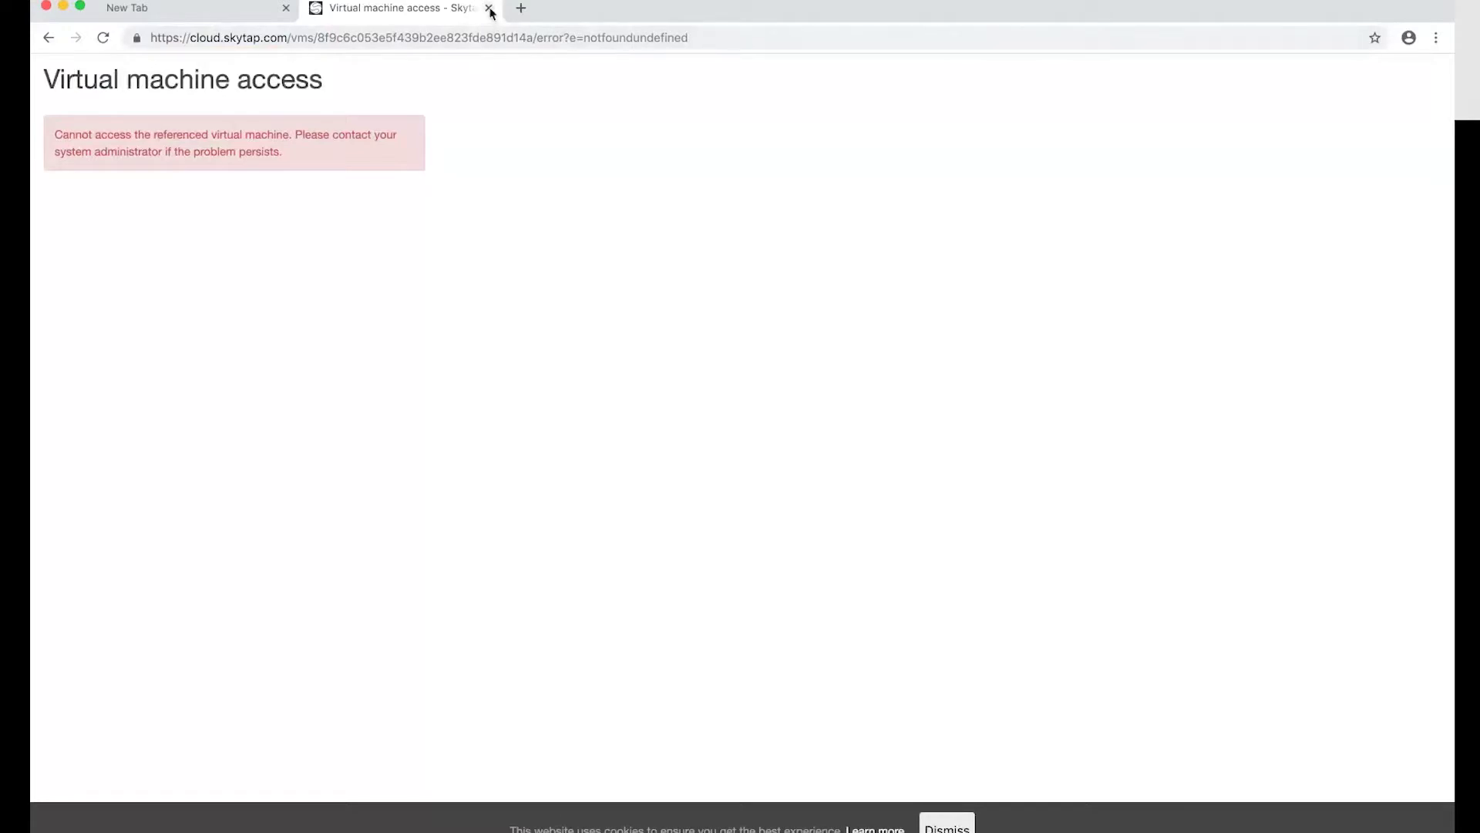
left_click(488, 8)
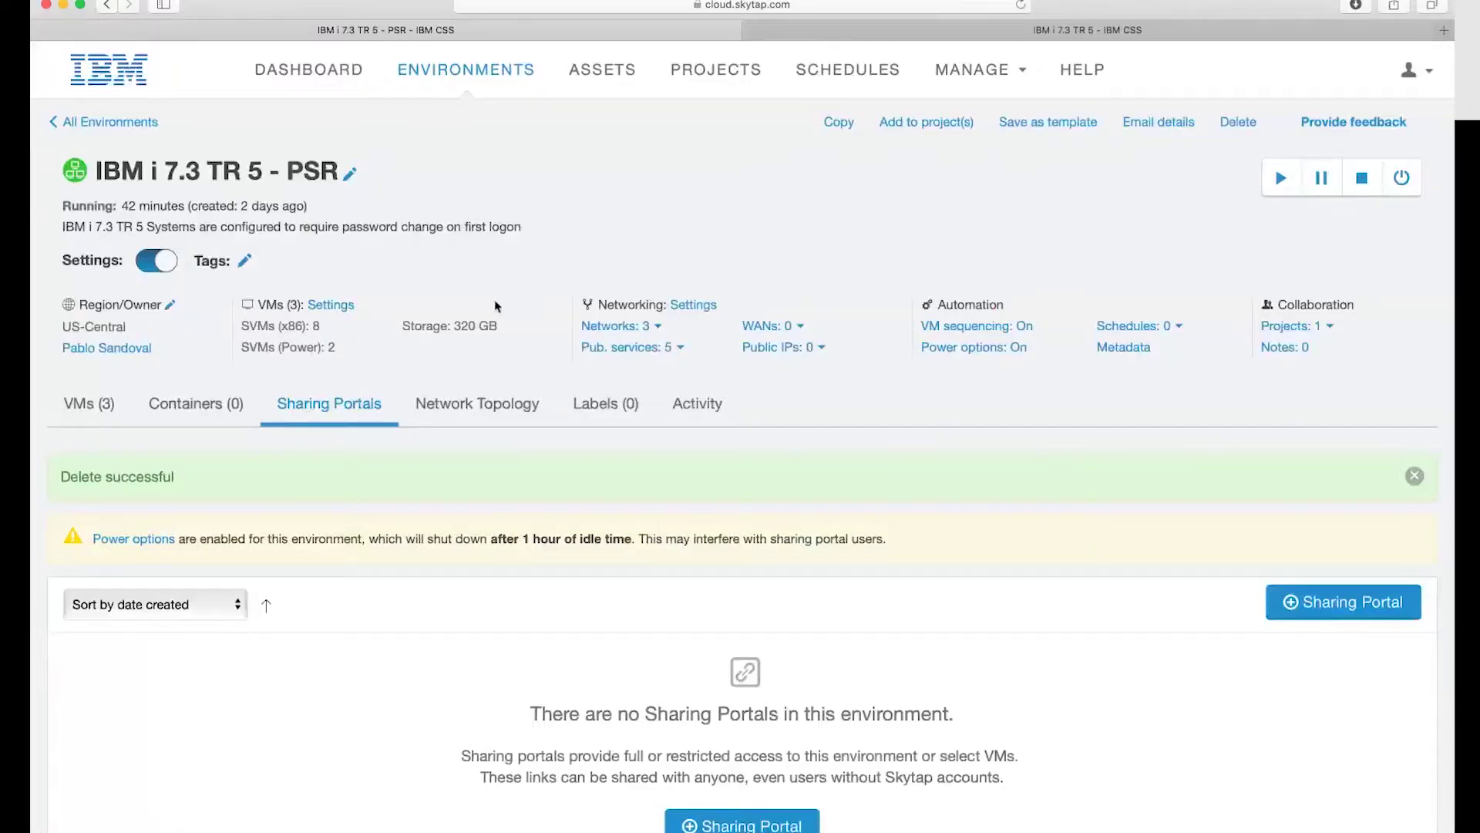
- Go to Dashboard > Environments > VM Imports and open the x86 VM import preparation guide
left_click(298, 78)
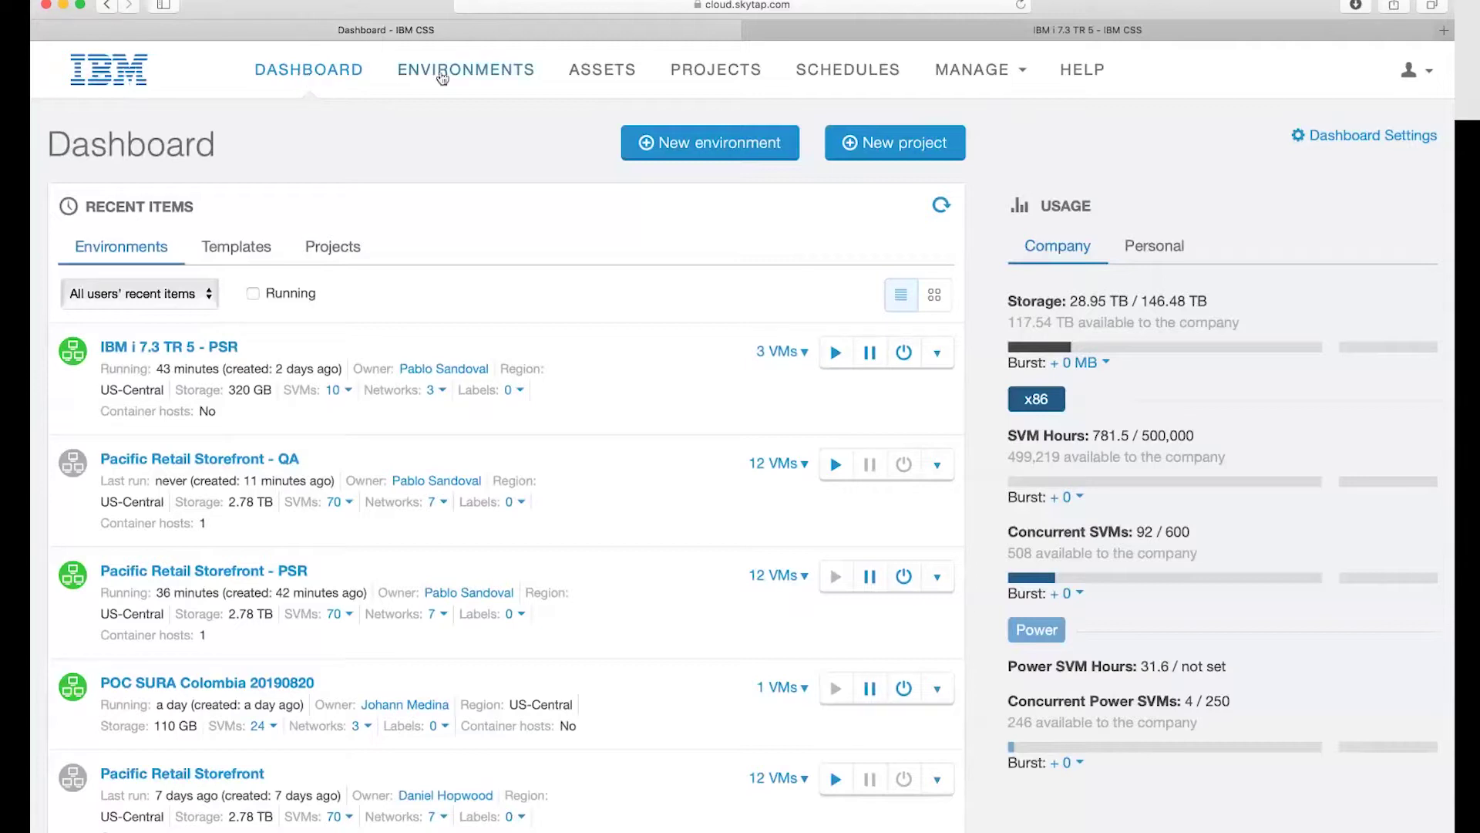
left_click(472, 75)
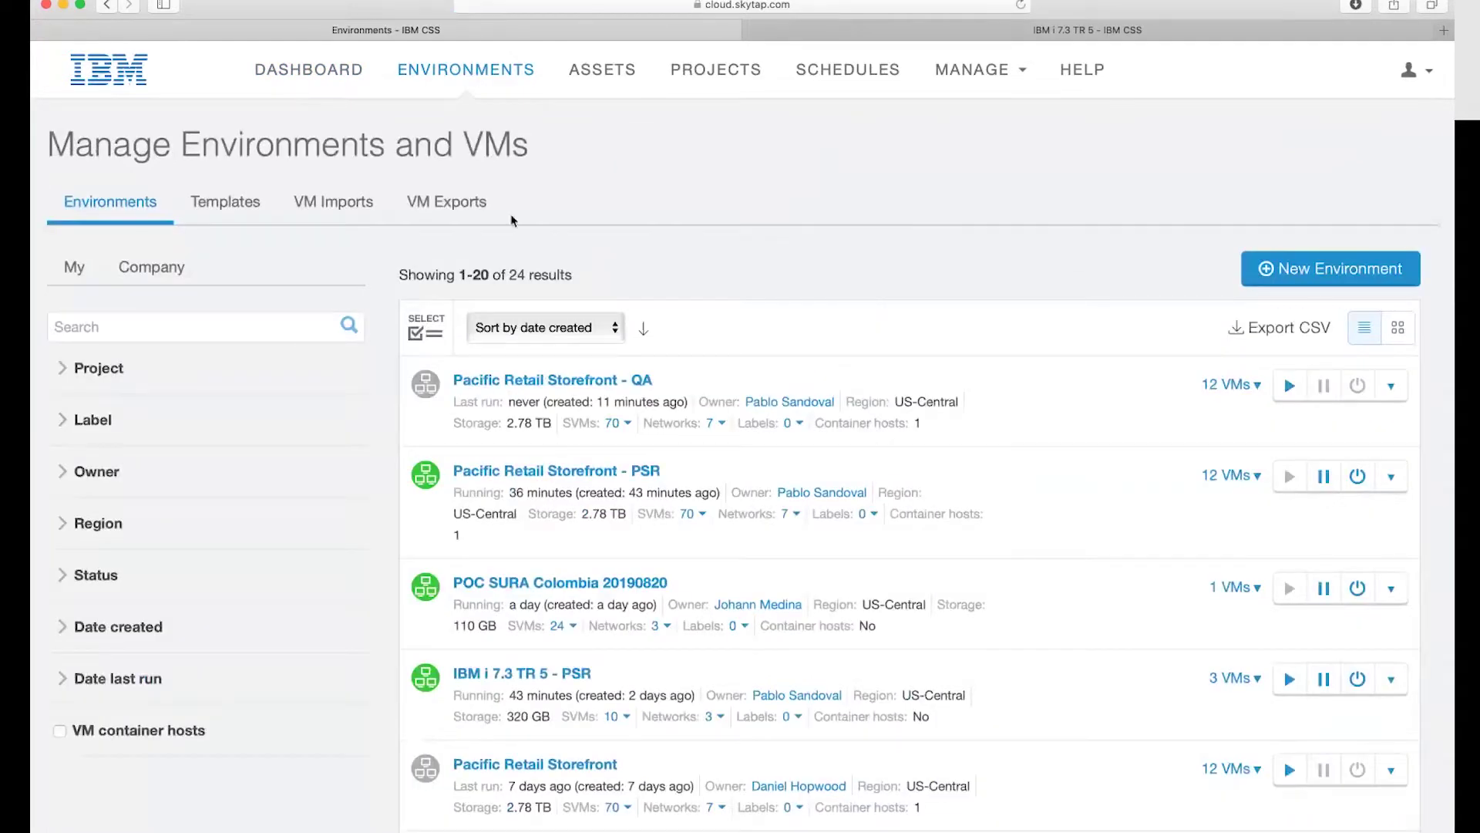
left_click(330, 207)
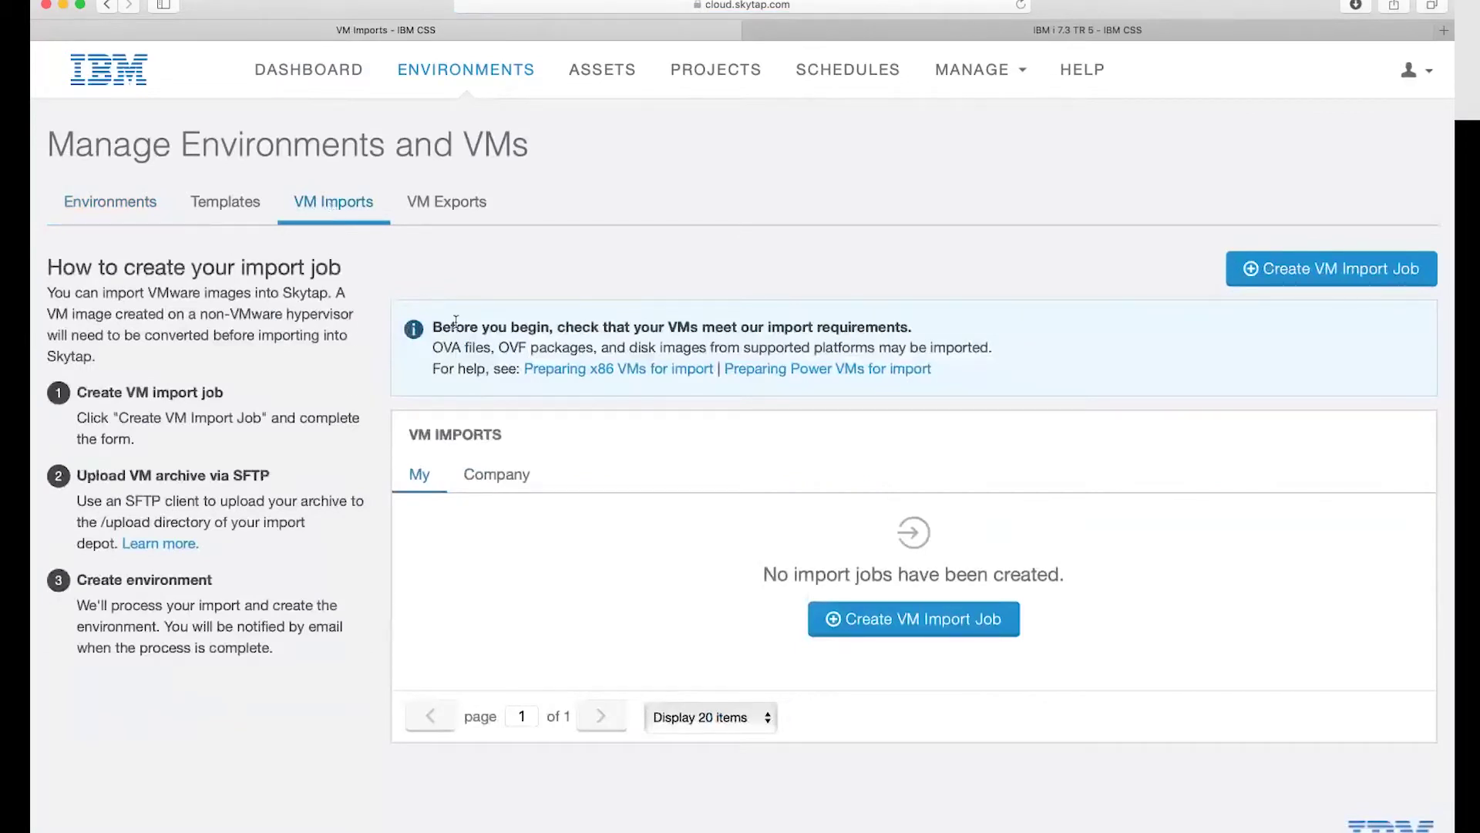
left_click(639, 370)
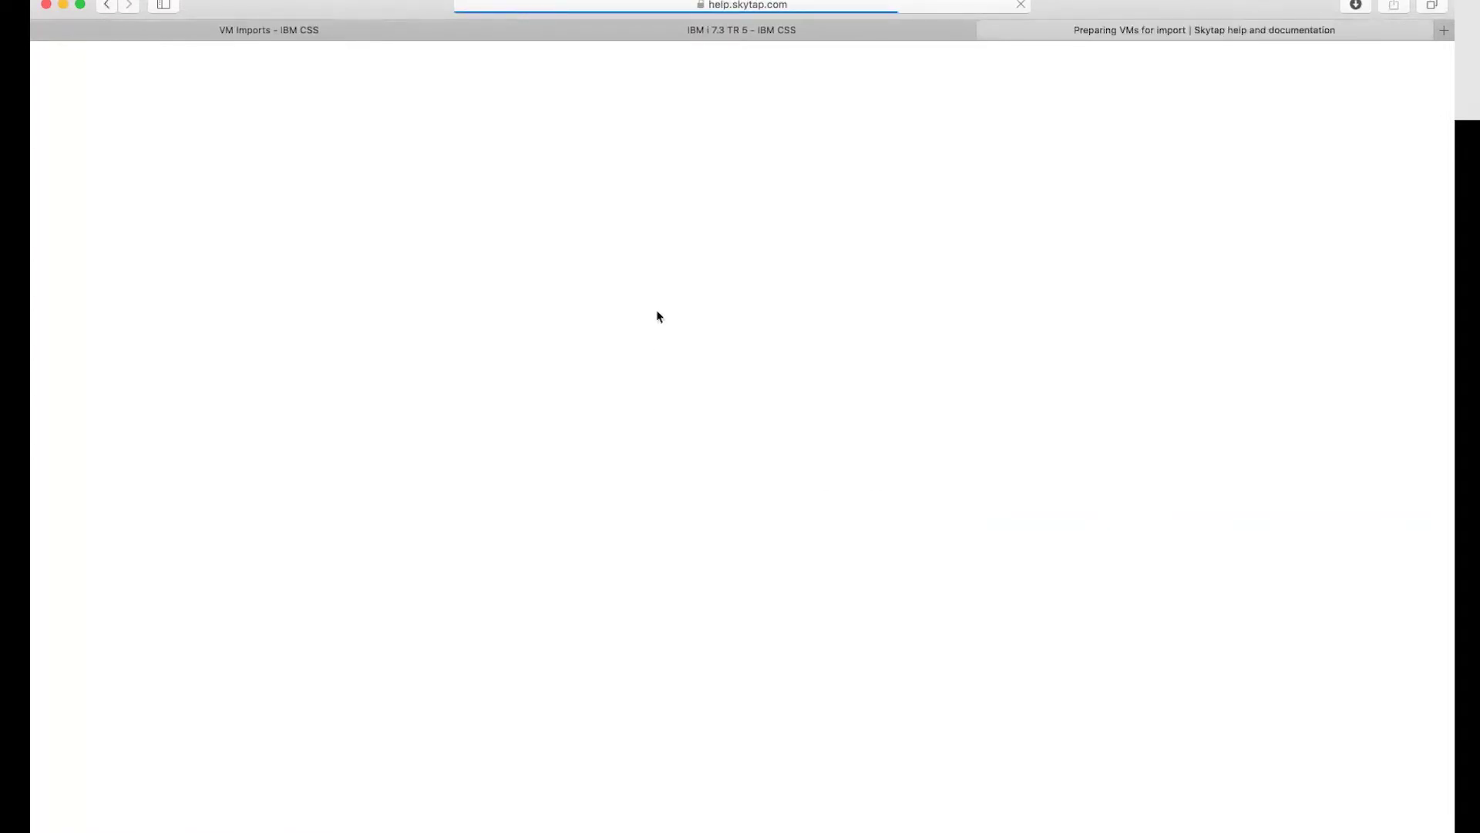
- Read through the x86 VM import preparation guide, then close it and the IBM i console tab
scroll(660, 468, "down", 2)
scroll(660, 468, "down", 10)
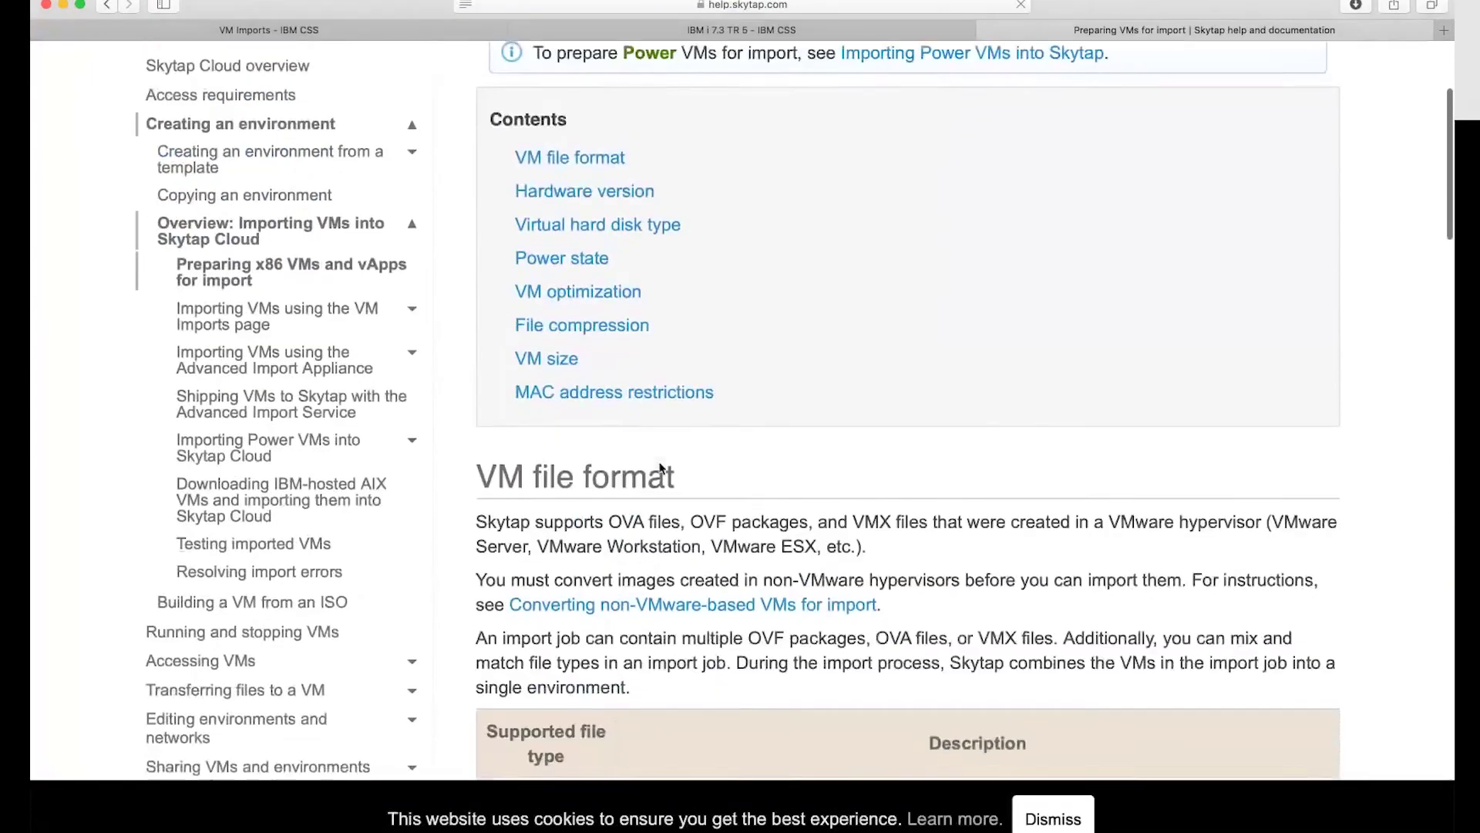
scroll(661, 468, "down", 6)
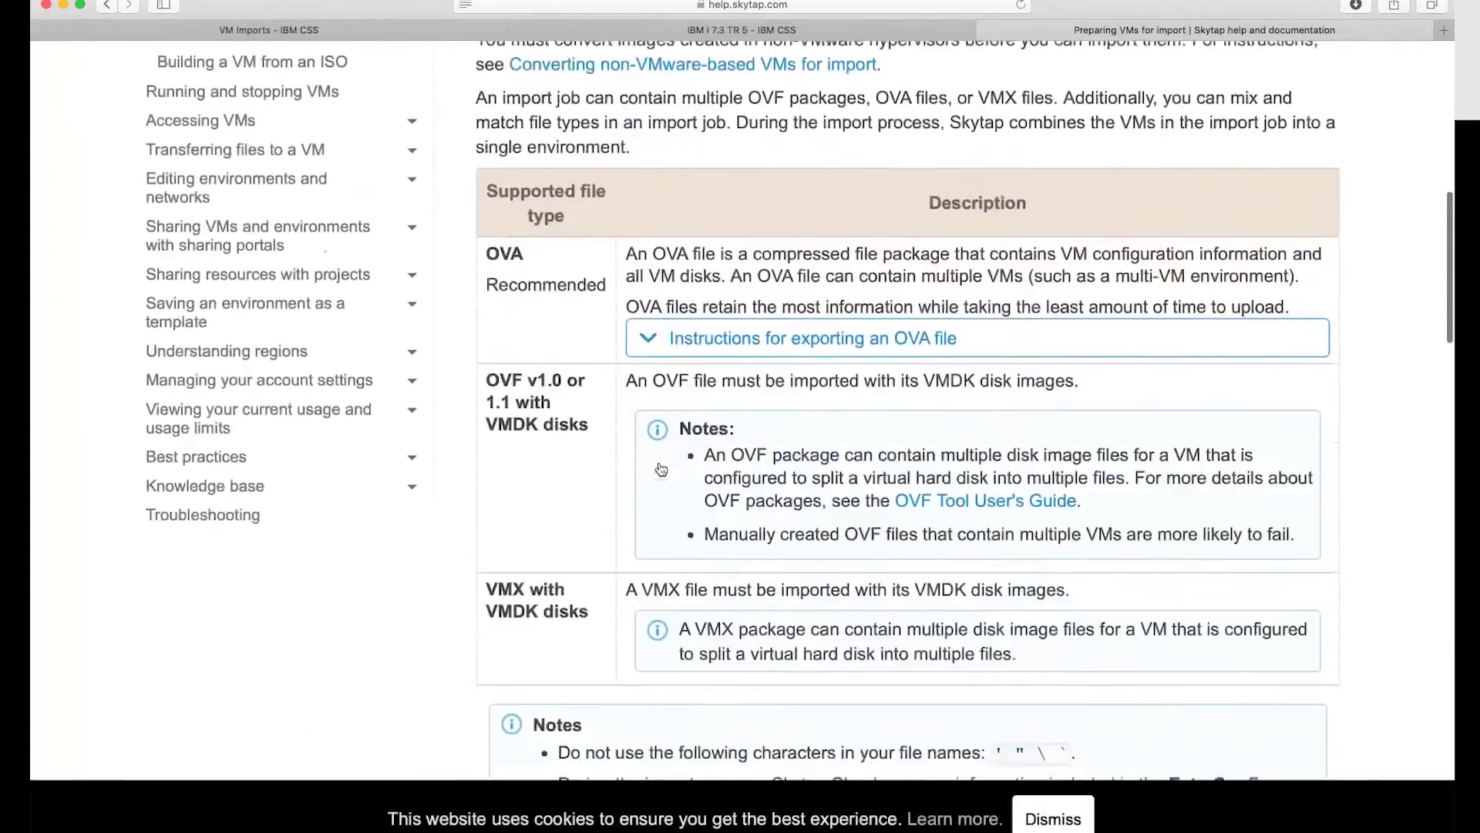
scroll(660, 468, "down", 10)
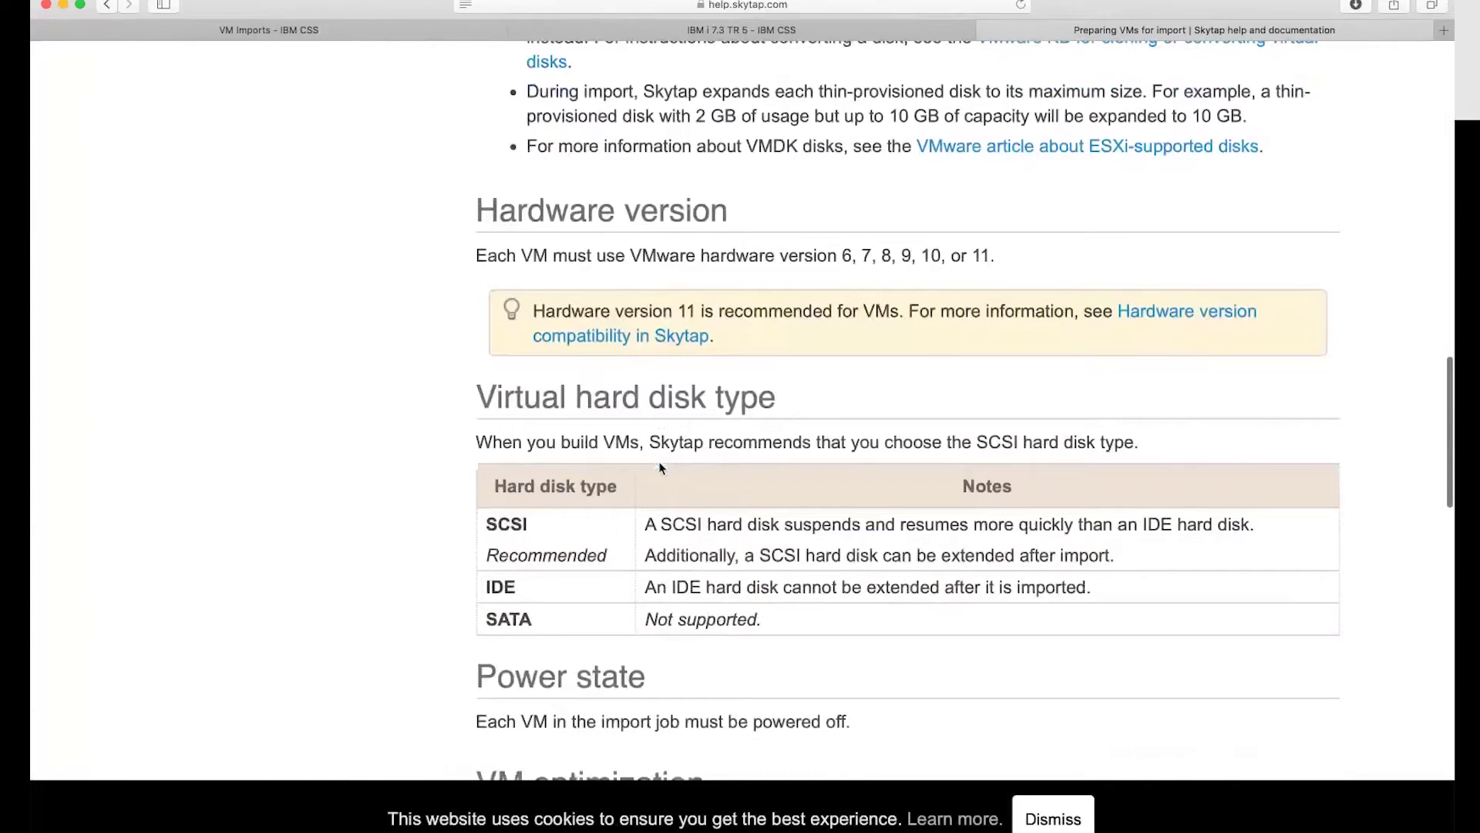
left_click(987, 30)
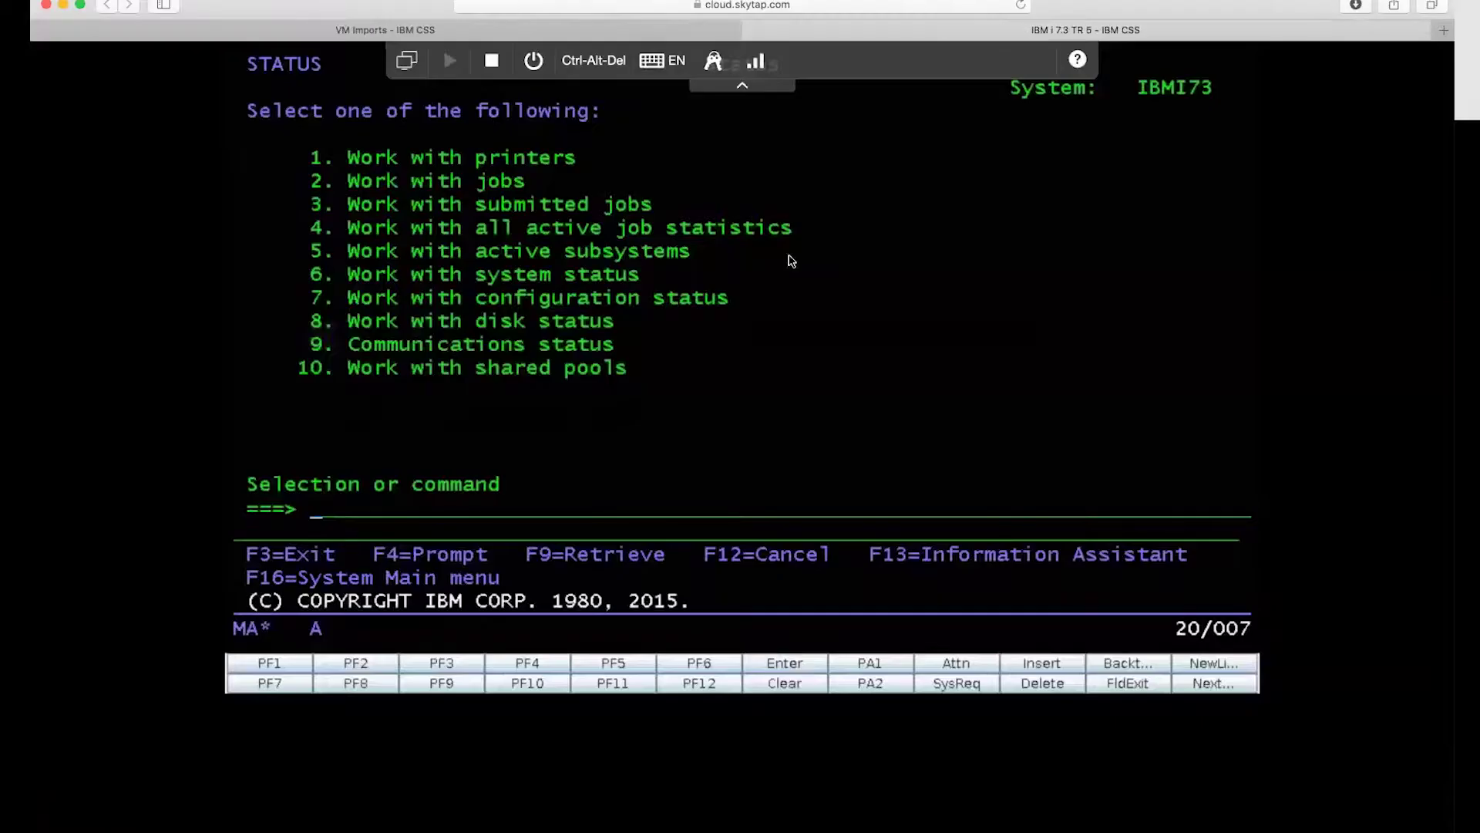
key("super+w")
- Read the Power VM import preparation guide, then go back to the VM Imports page
left_click(823, 348)
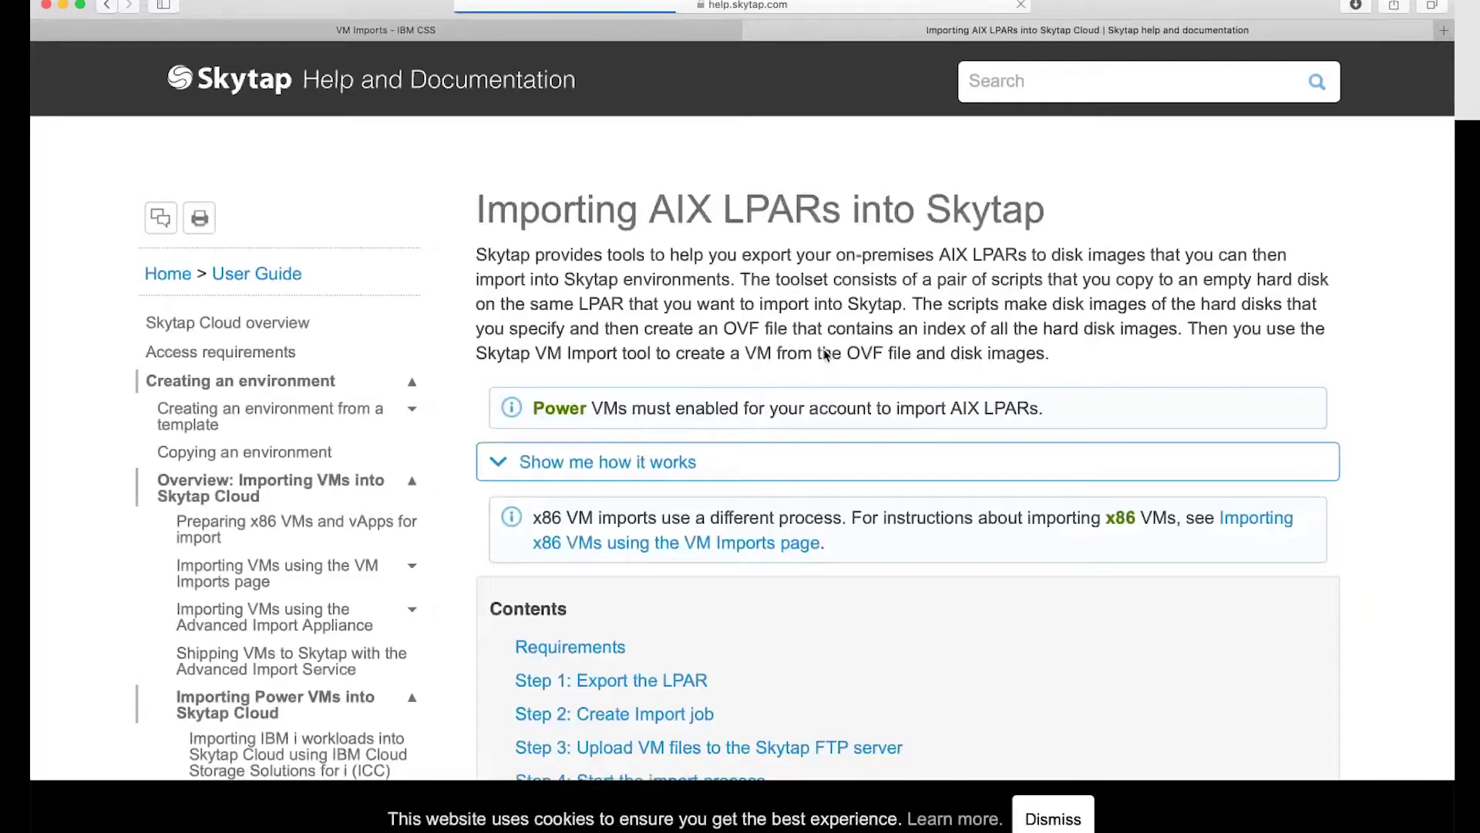
scroll(824, 353, "down", 10)
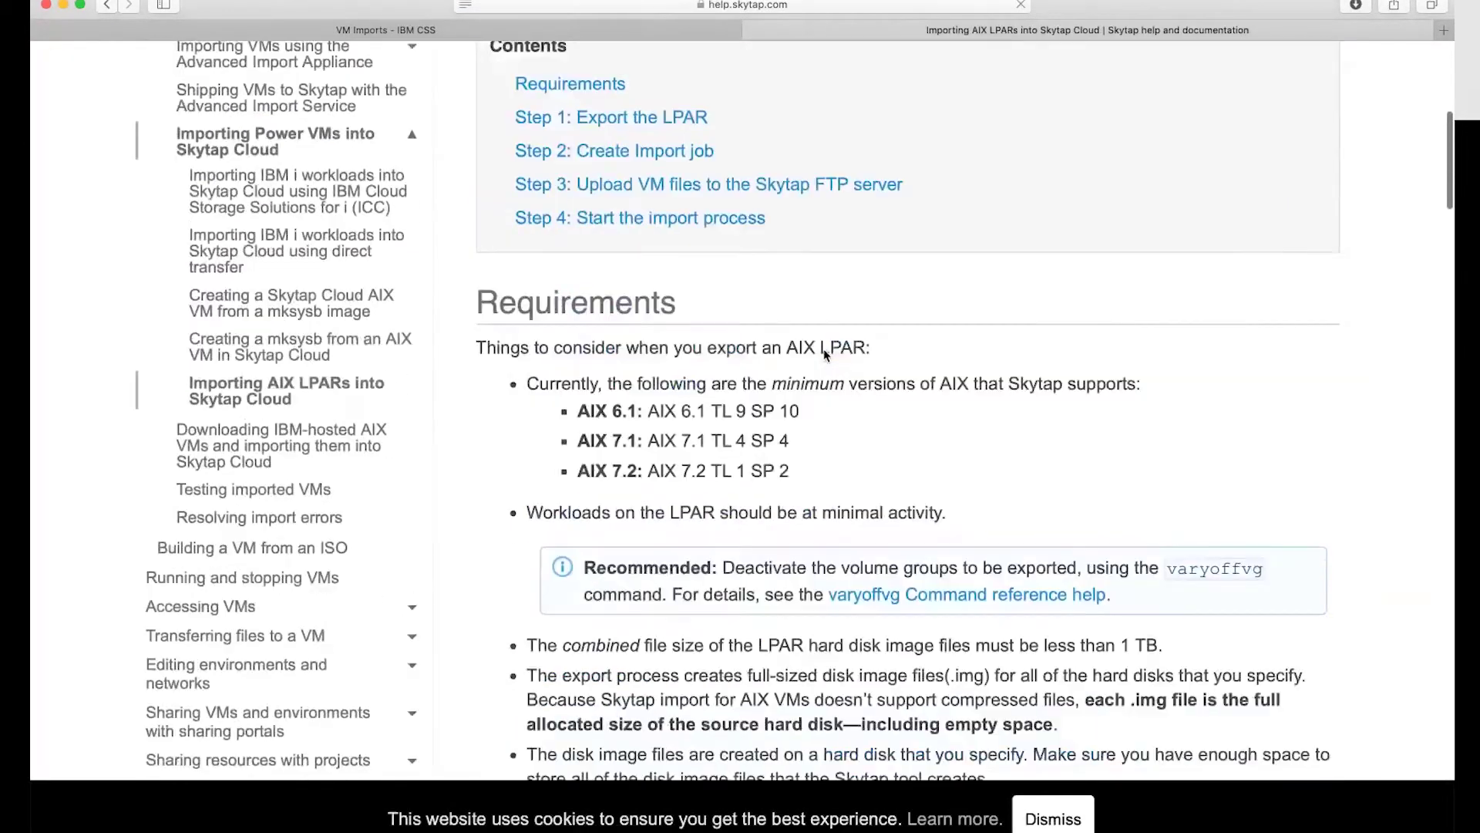
scroll(823, 349, "down", 2)
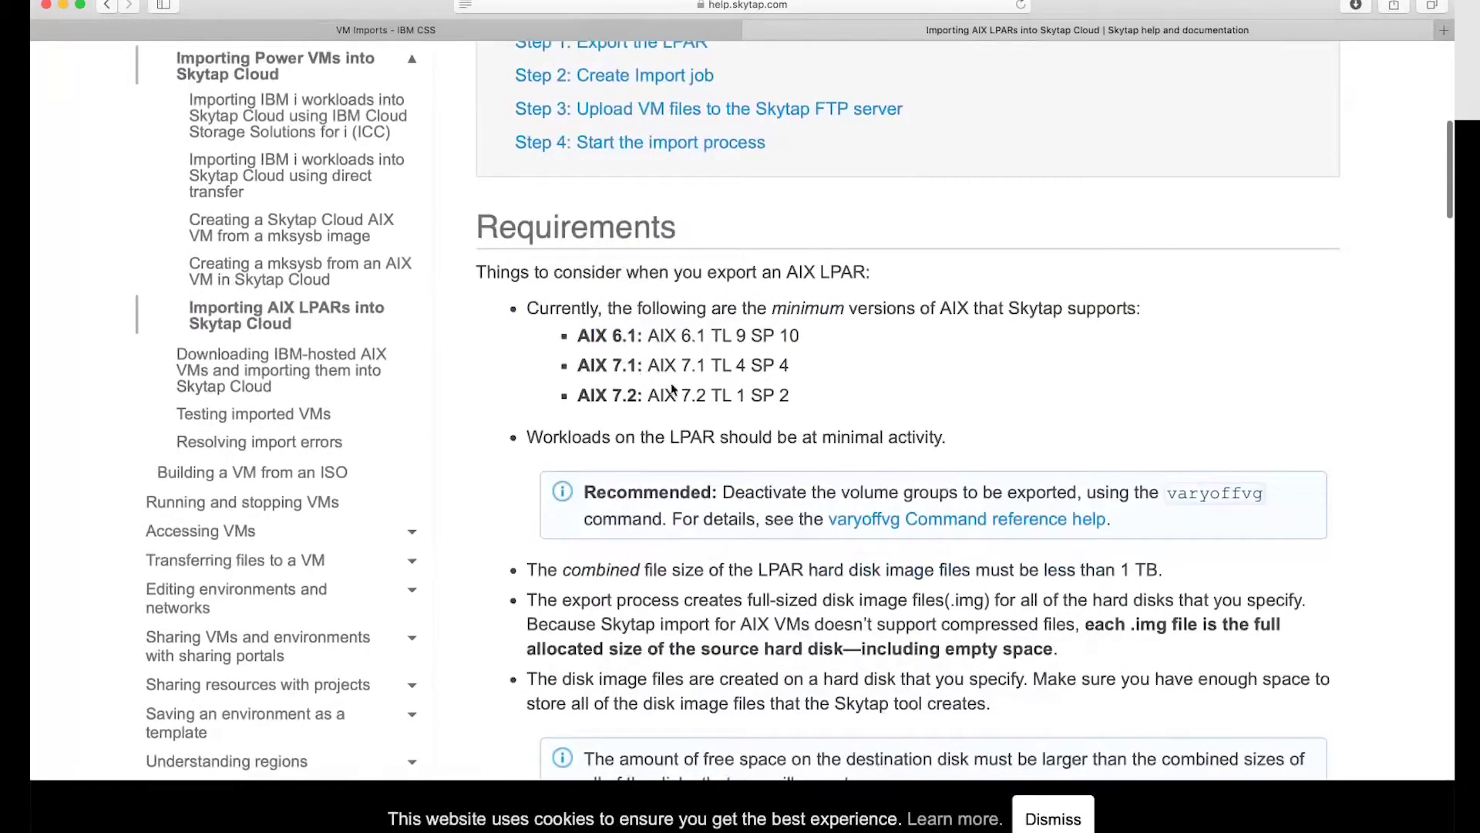
scroll(672, 389, "down", 8)
scroll(671, 383, "down", 15)
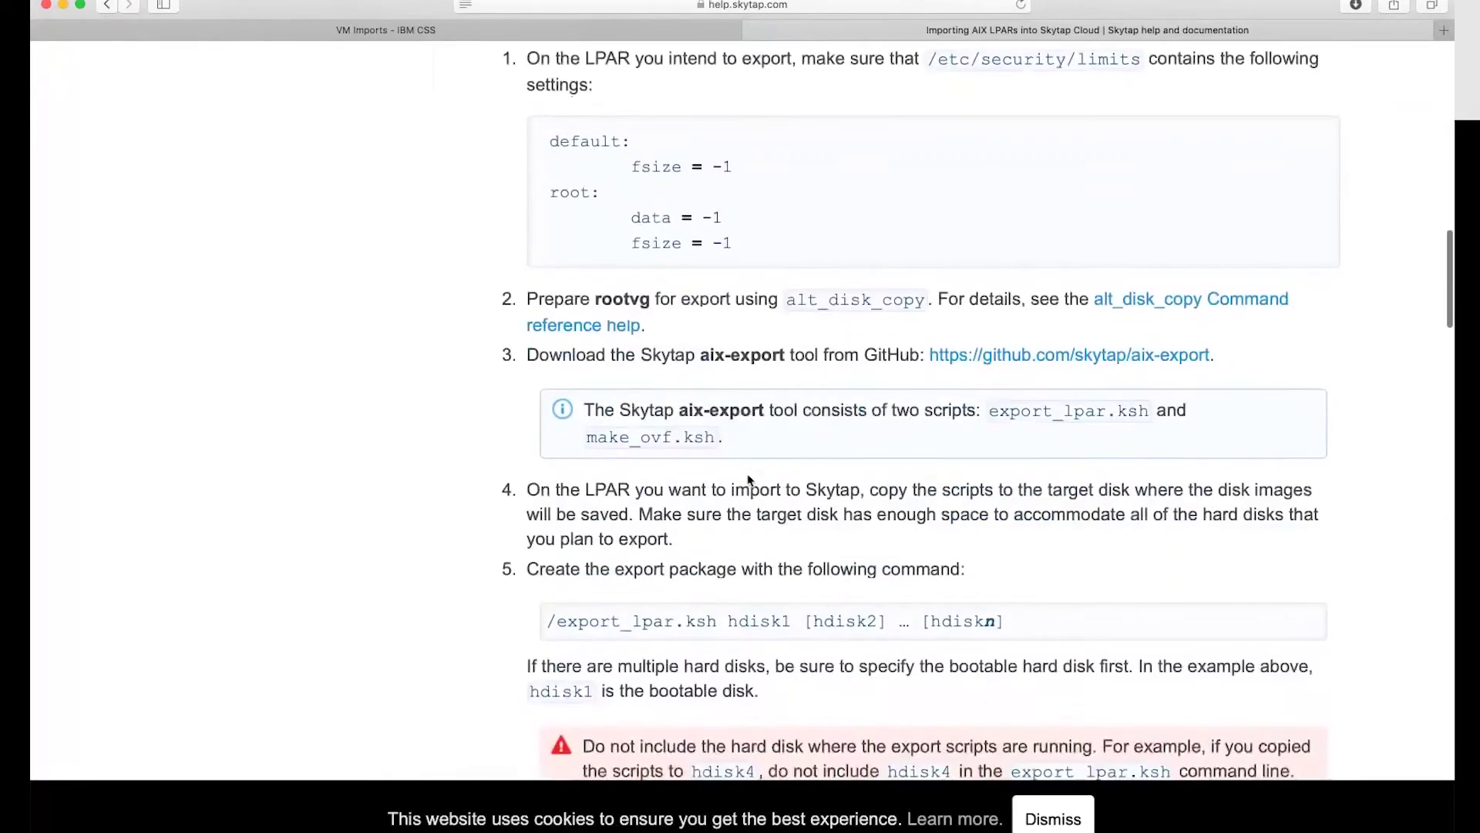
scroll(747, 479, "down", 1)
scroll(747, 473, "down", 3)
scroll(748, 473, "up", 11)
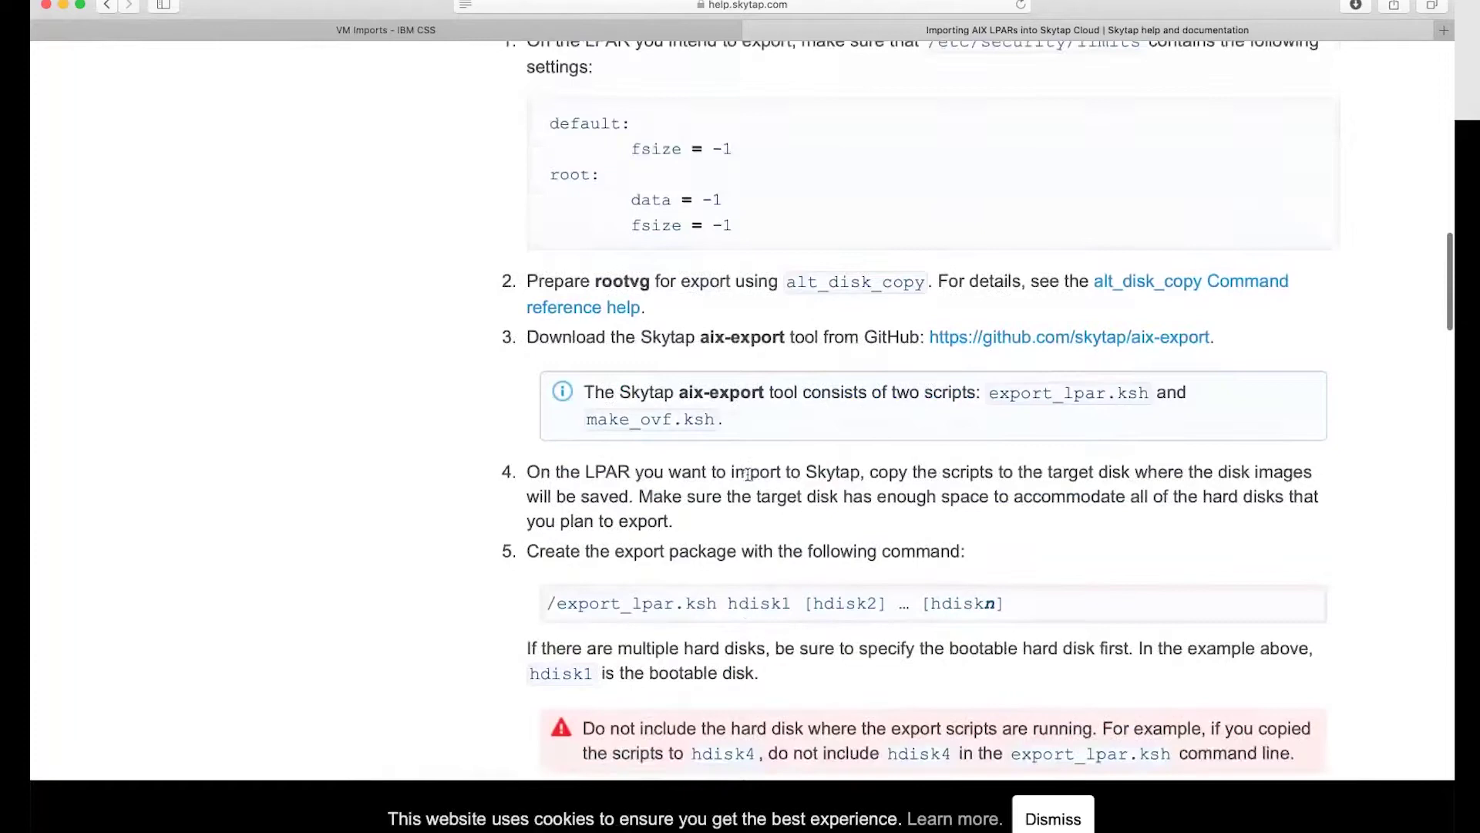
left_click(713, 37)
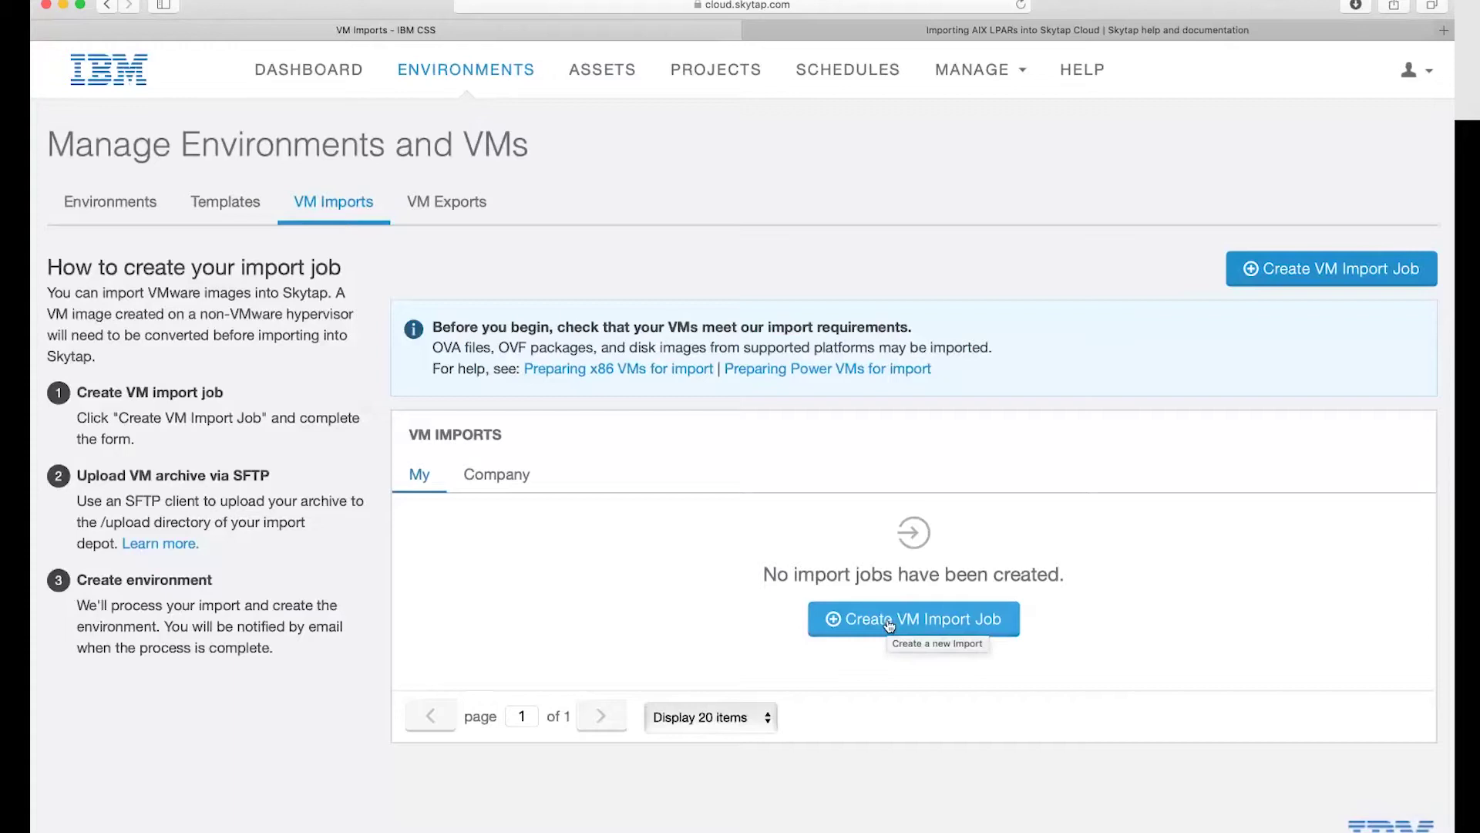
- Leave the empty VM Imports page and switch to the Templates tab
left_click(890, 625)
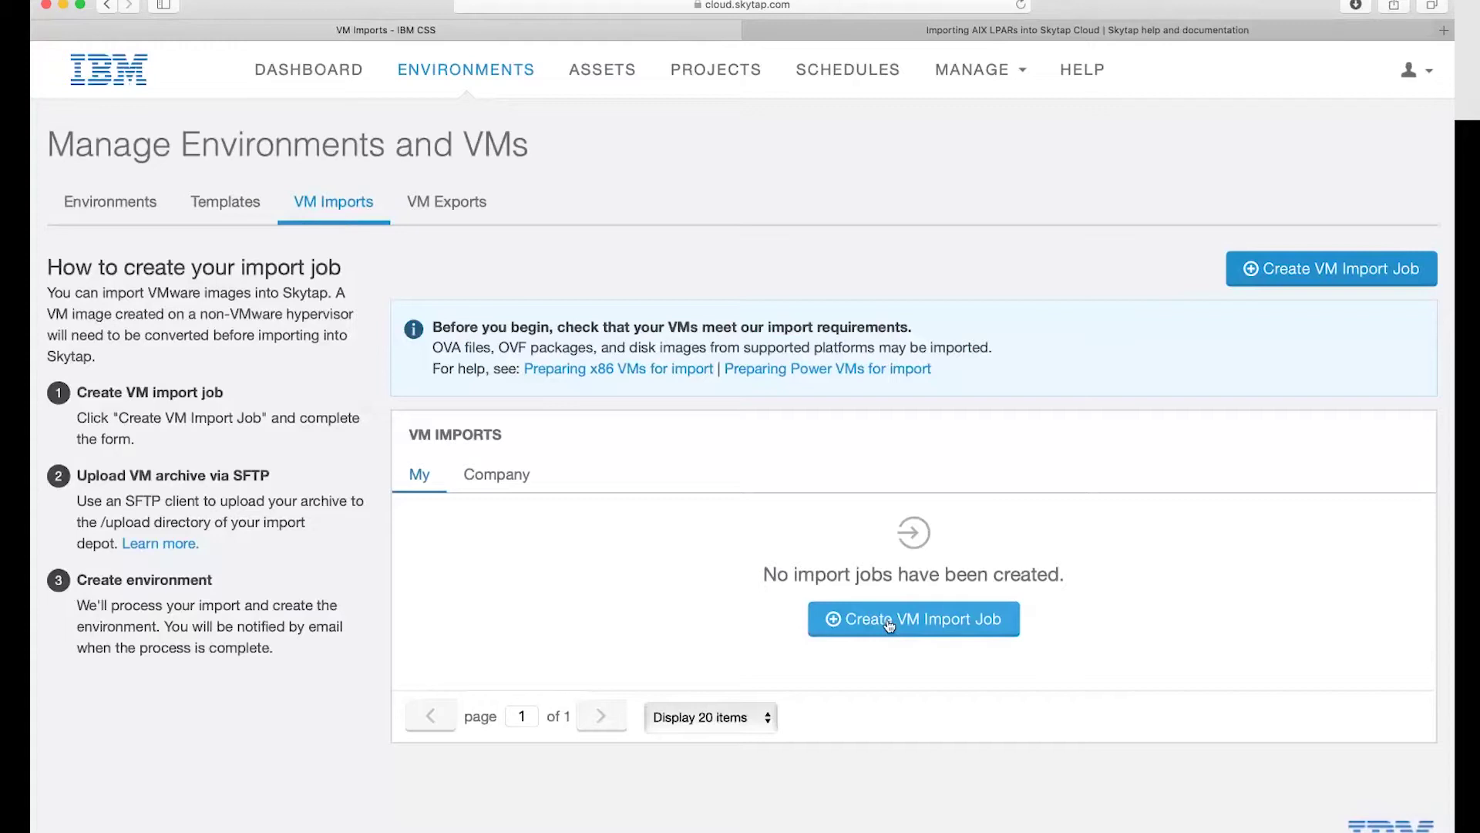
left_click(236, 215)
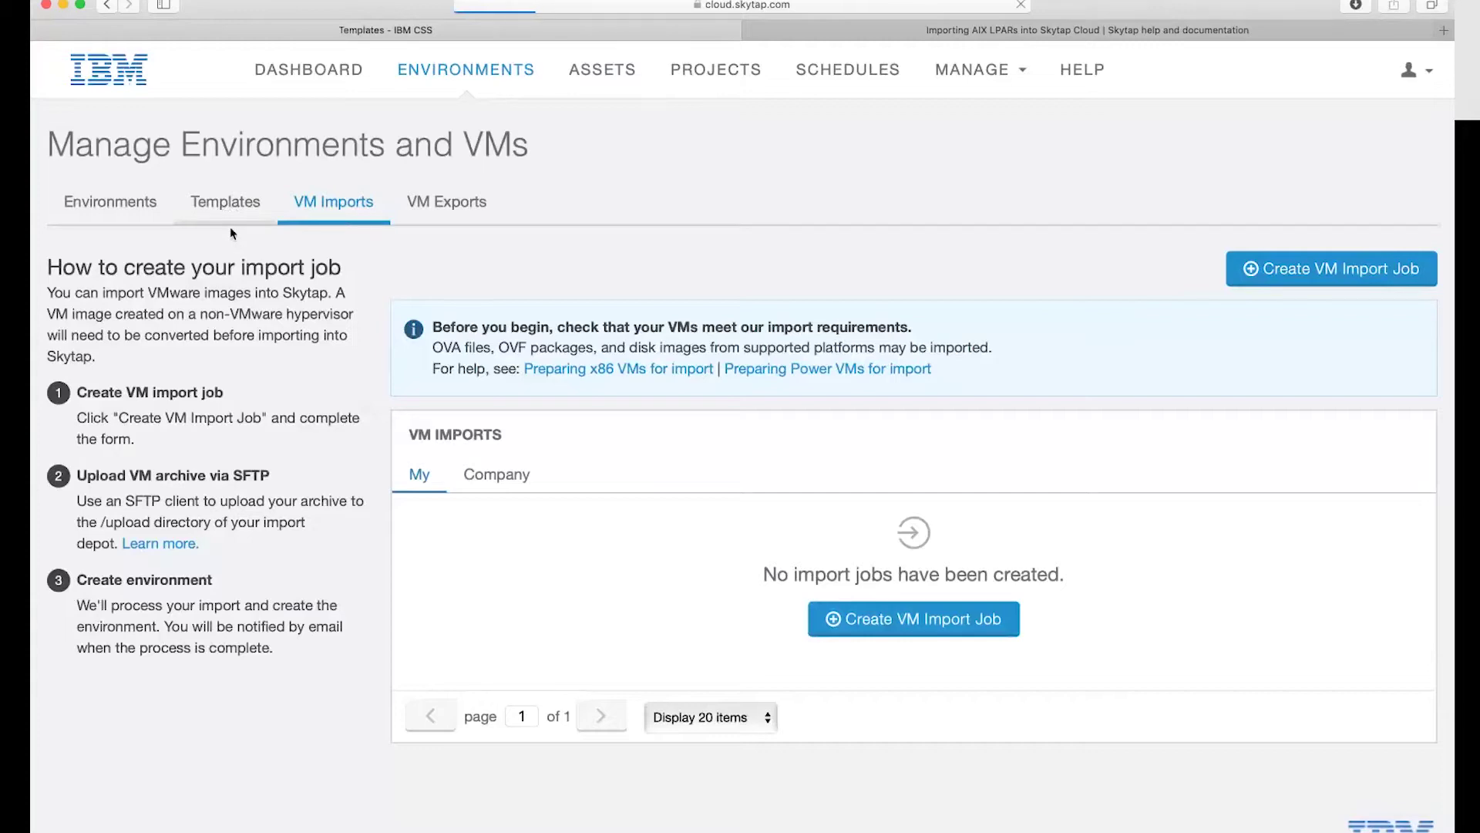
- Filter to the 434 IBM-provided templates, including IBM i 7.3 TR 5 and 7.2 TR 9, then return to the Dashboard
left_click(165, 271)
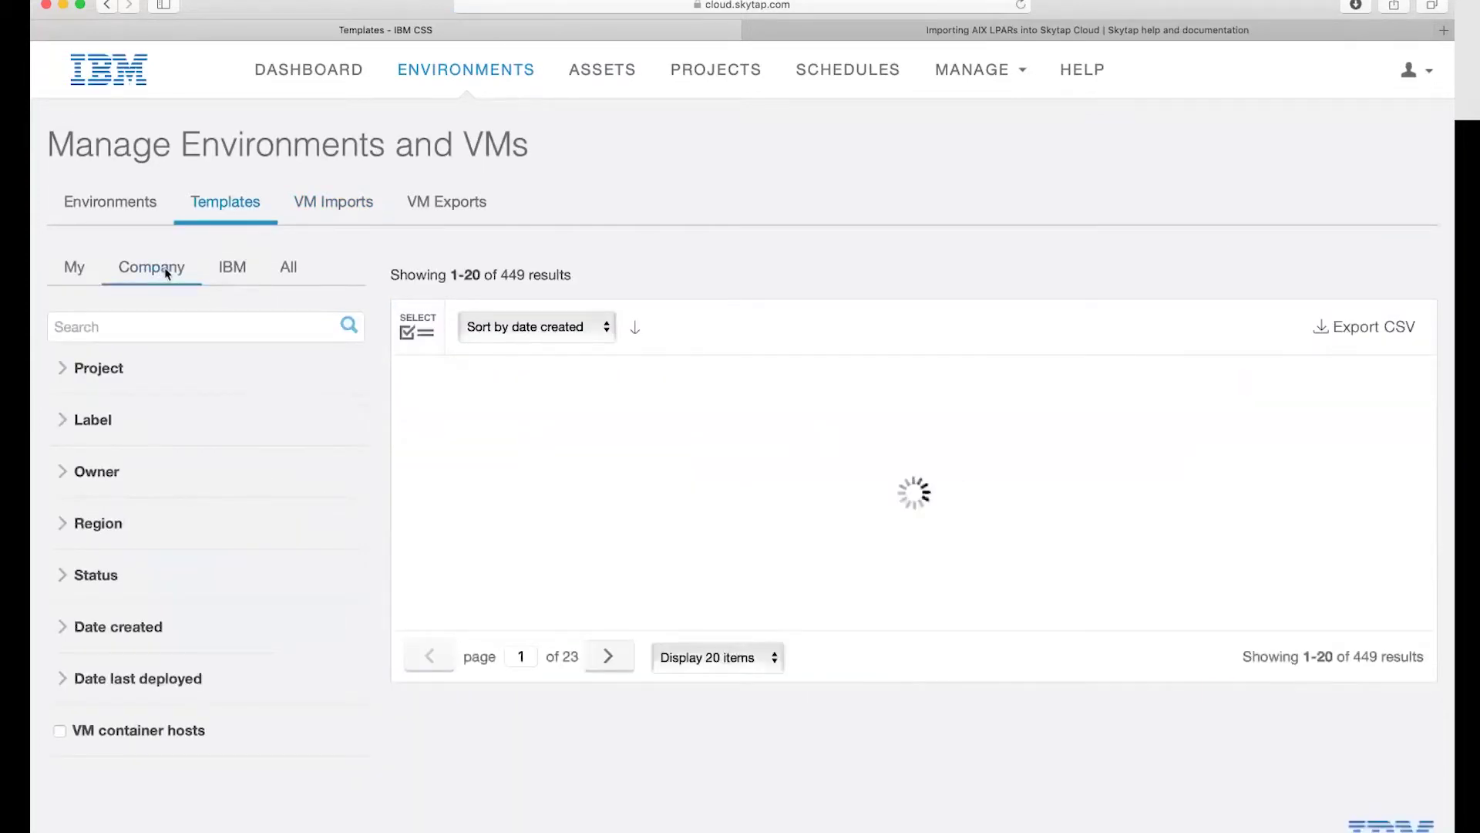
left_click(231, 269)
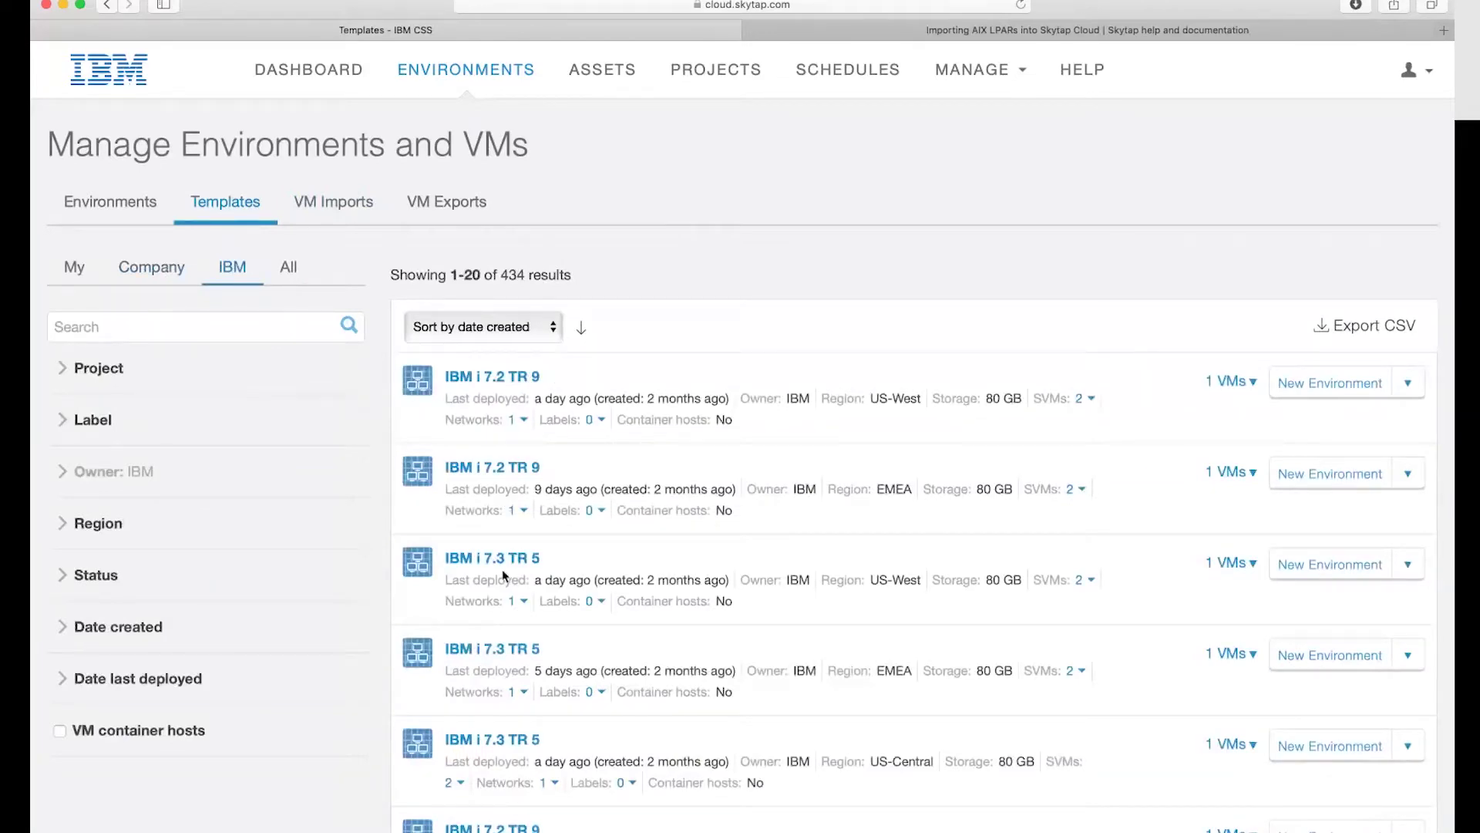
scroll(502, 571, "down", 5)
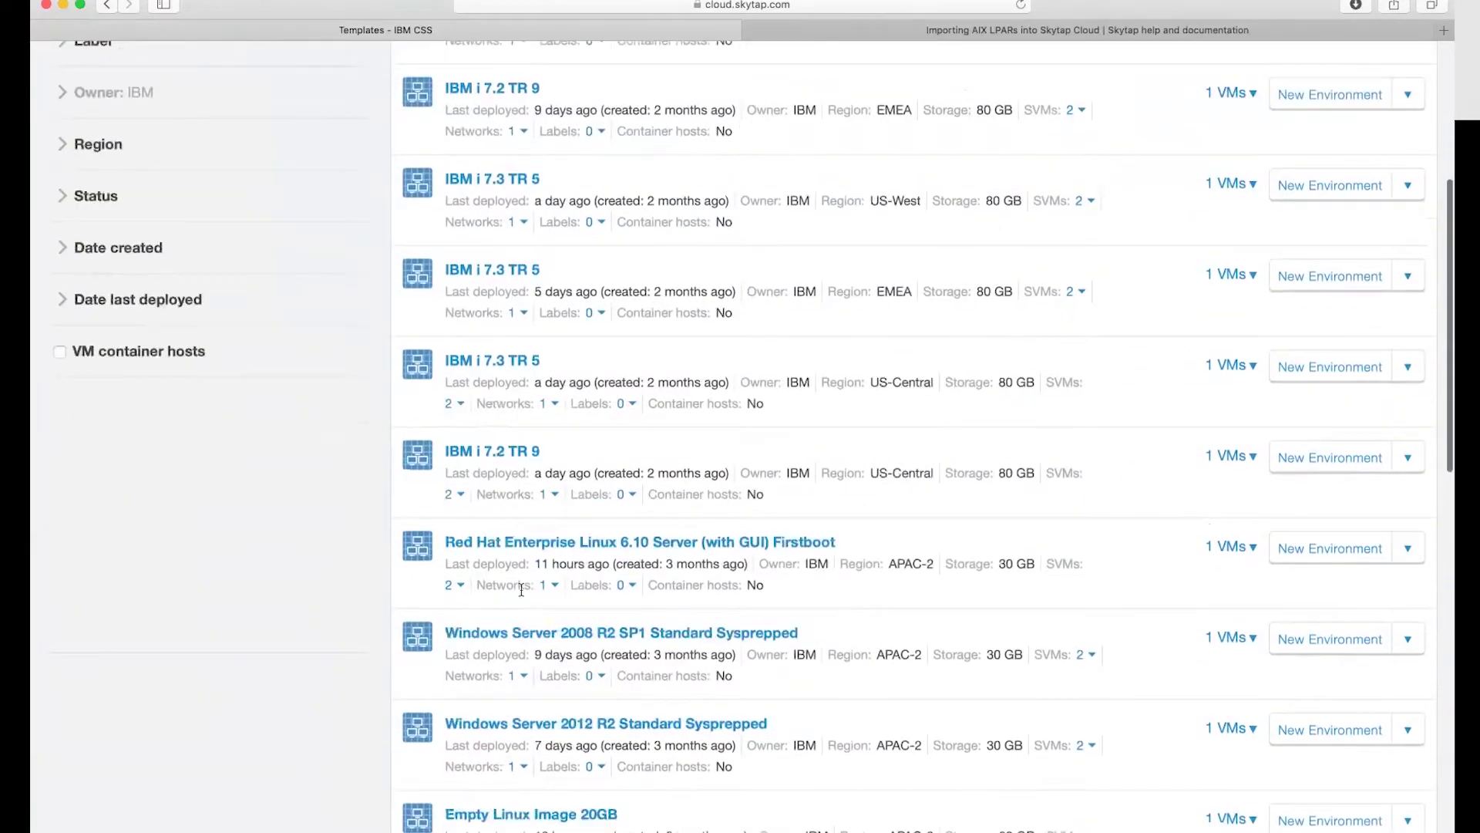
scroll(518, 651, "up", 2)
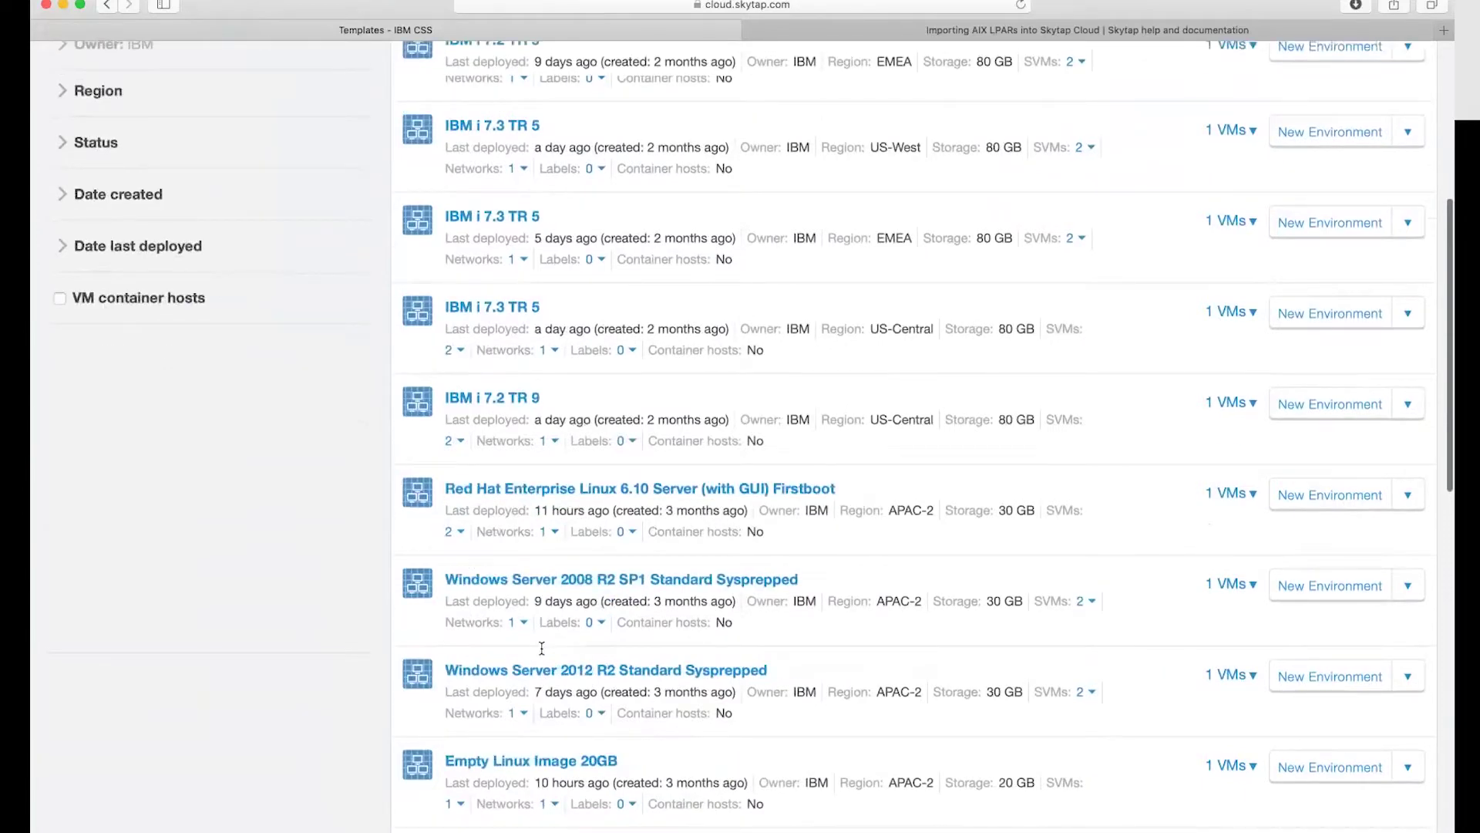
scroll(542, 648, "up", 5)
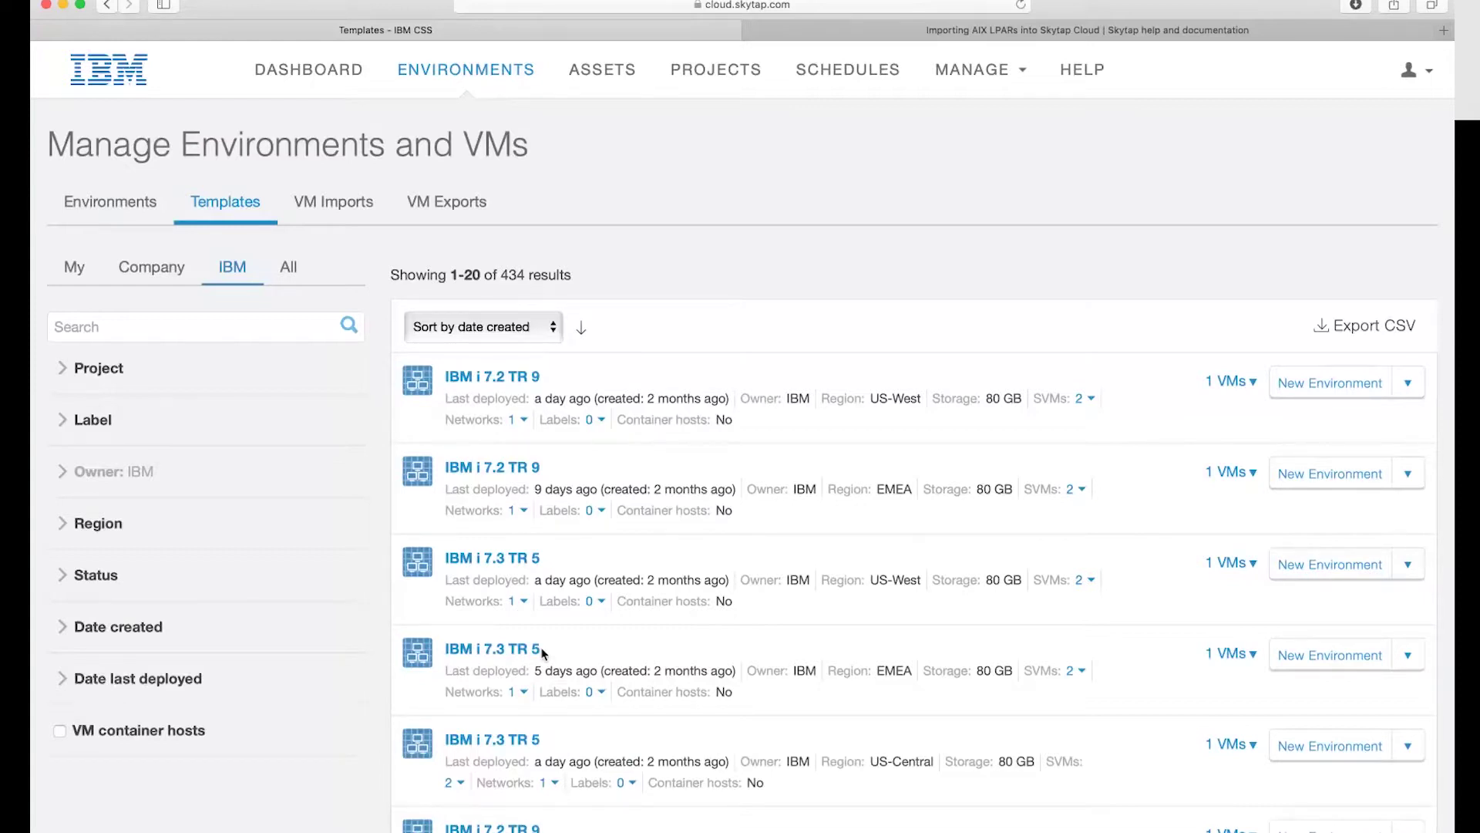
left_click(306, 73)
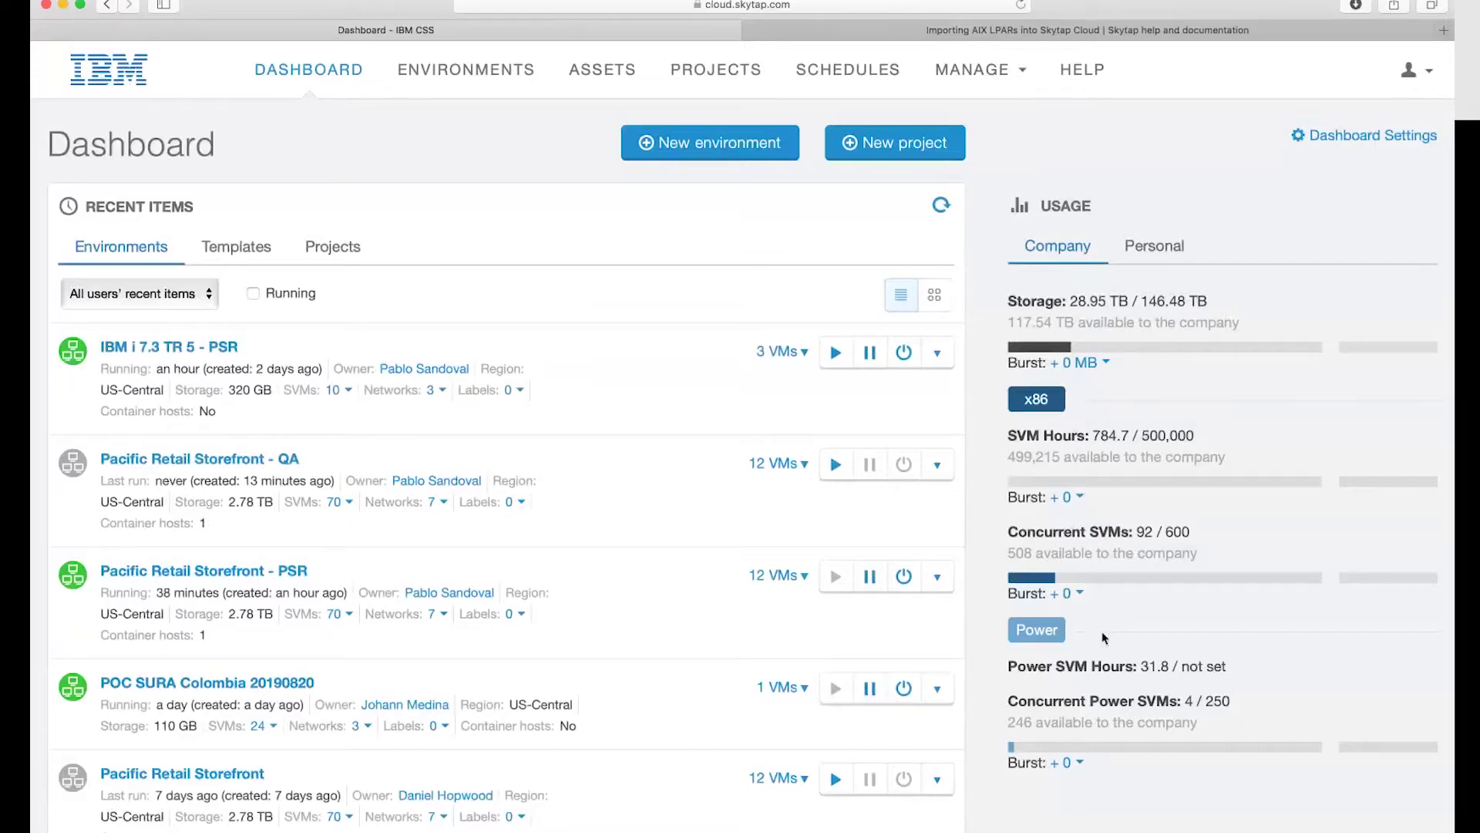
- Highlight the 600 x86 and 250 Power concurrent SVM limits, then bring up the Users list
left_click_drag(1162, 532, 1202, 533)
left_click_drag(1204, 701, 1237, 703)
left_click(1015, 72)
left_click(929, 164)
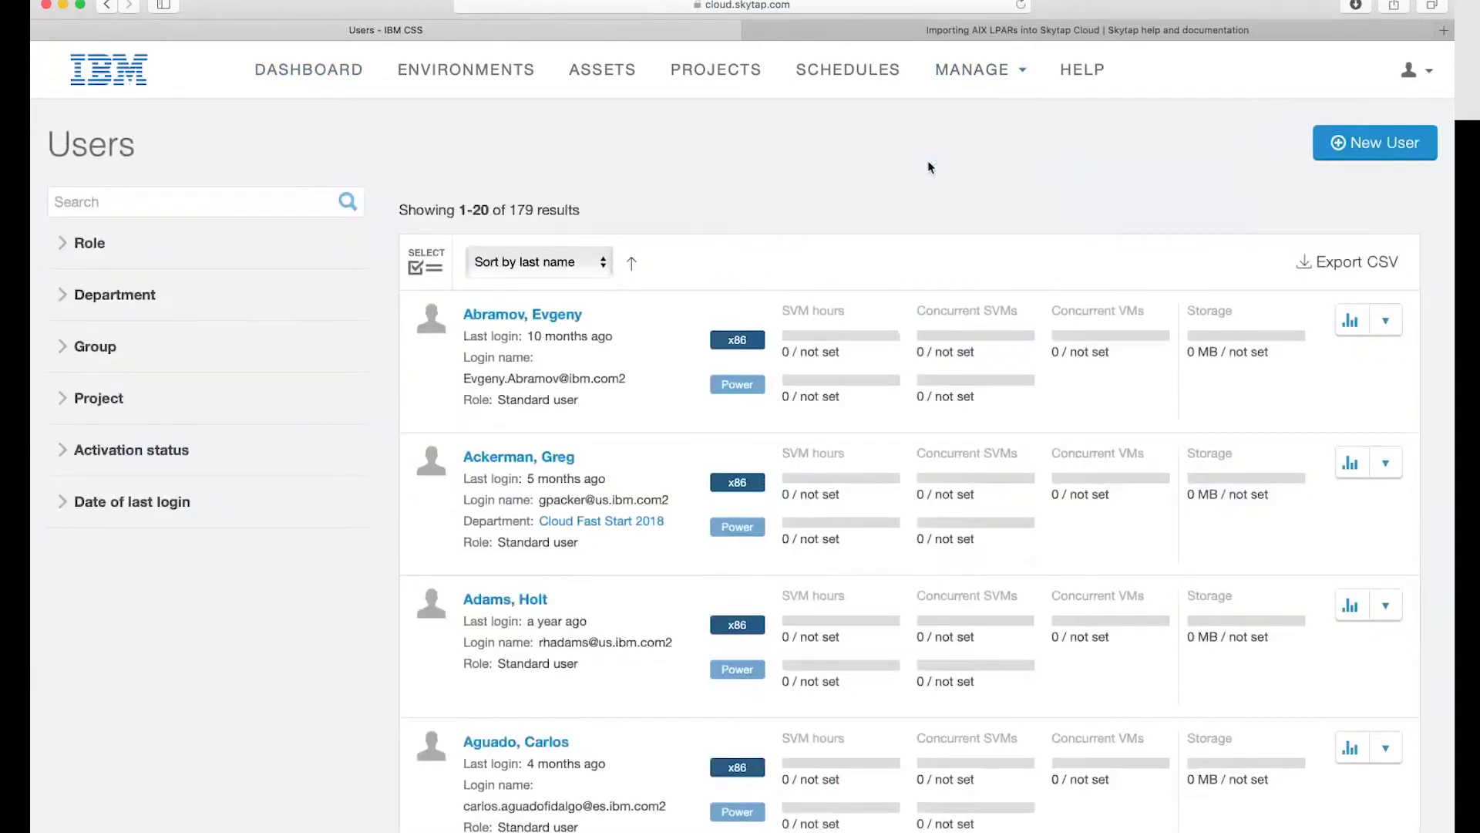
left_click(1382, 321)
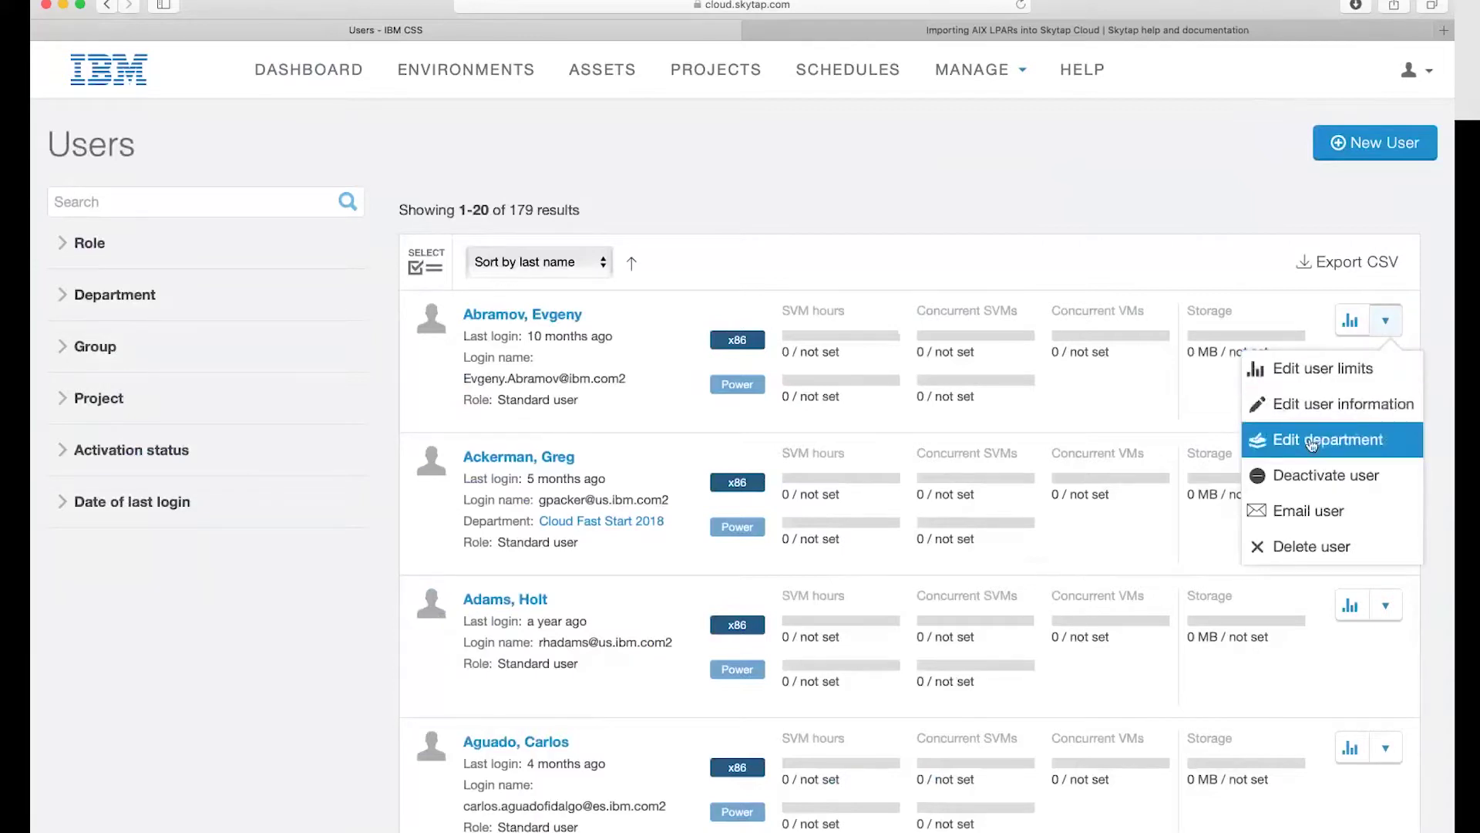
left_click(1315, 369)
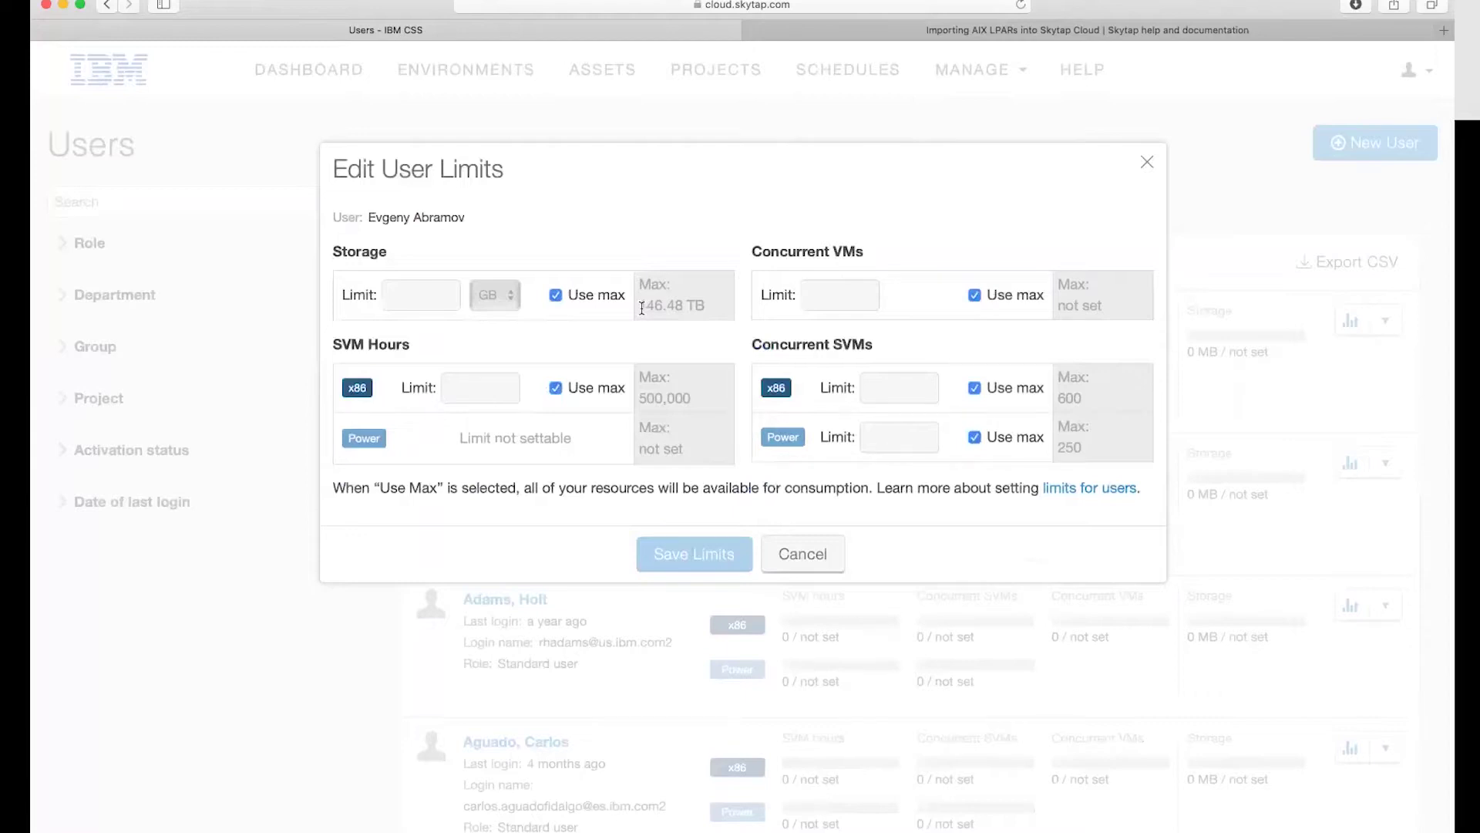
left_click(975, 388)
left_click(907, 385)
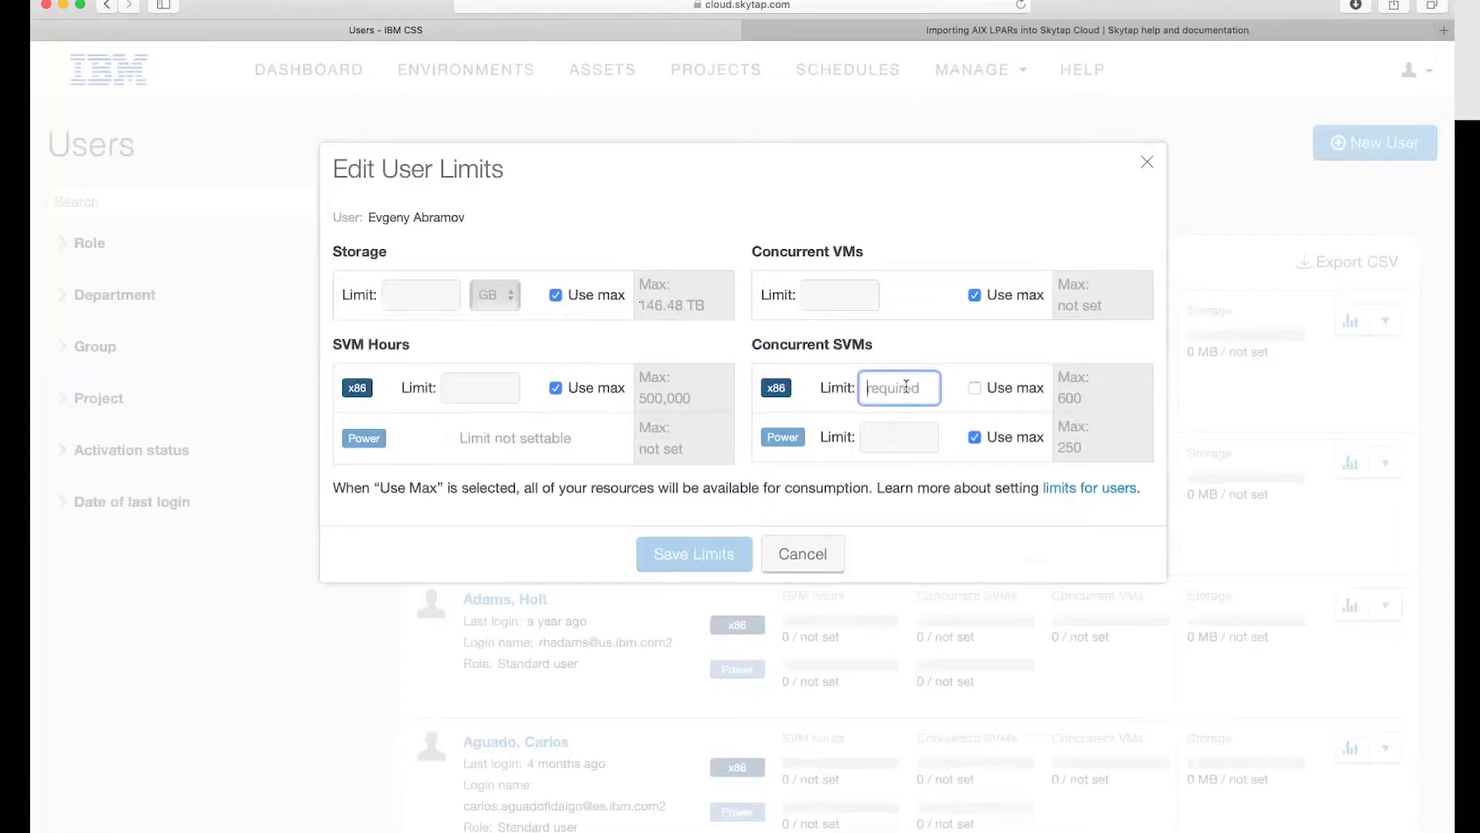
type("100")
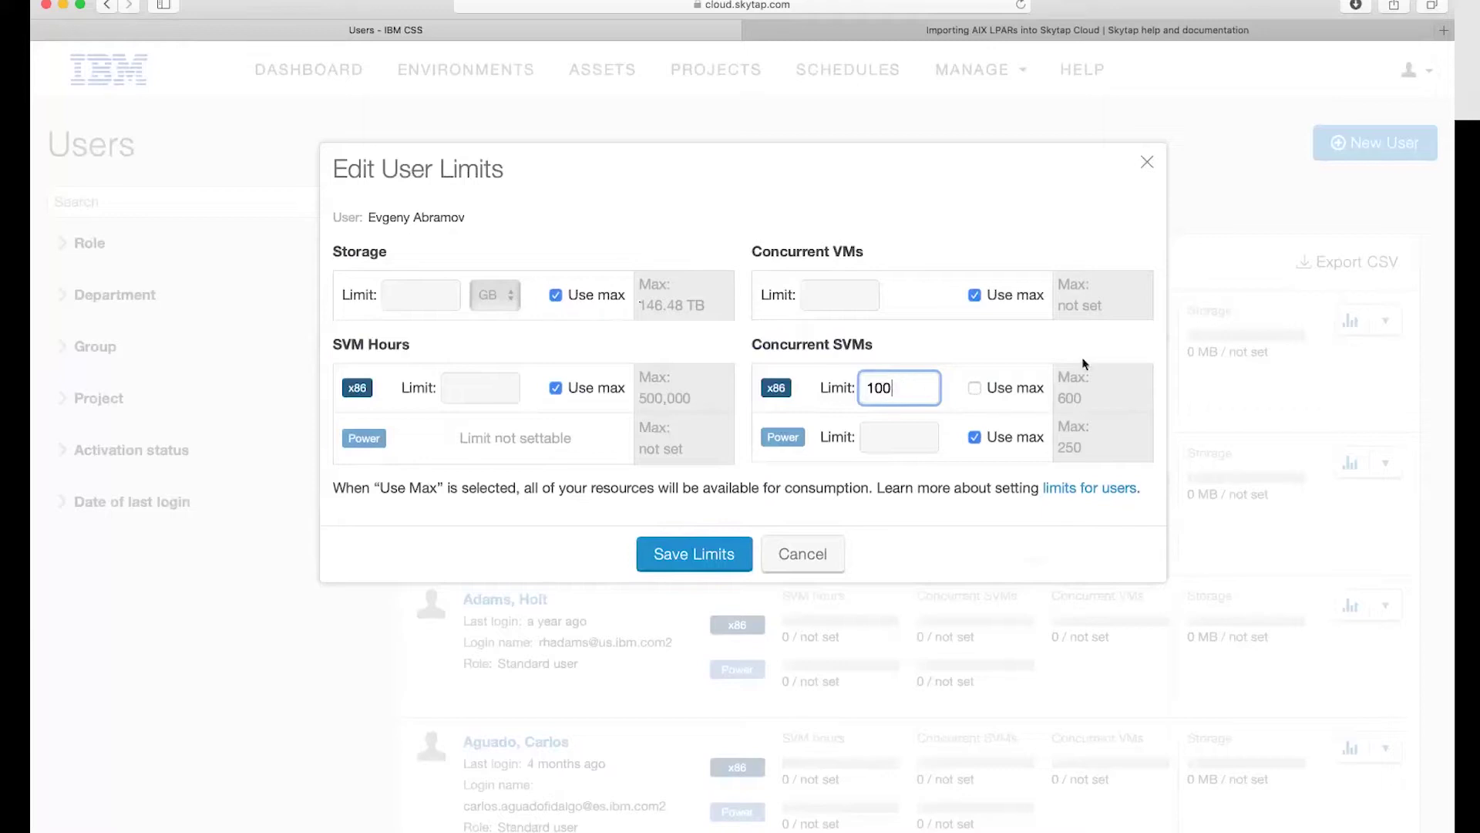
left_click(985, 391)
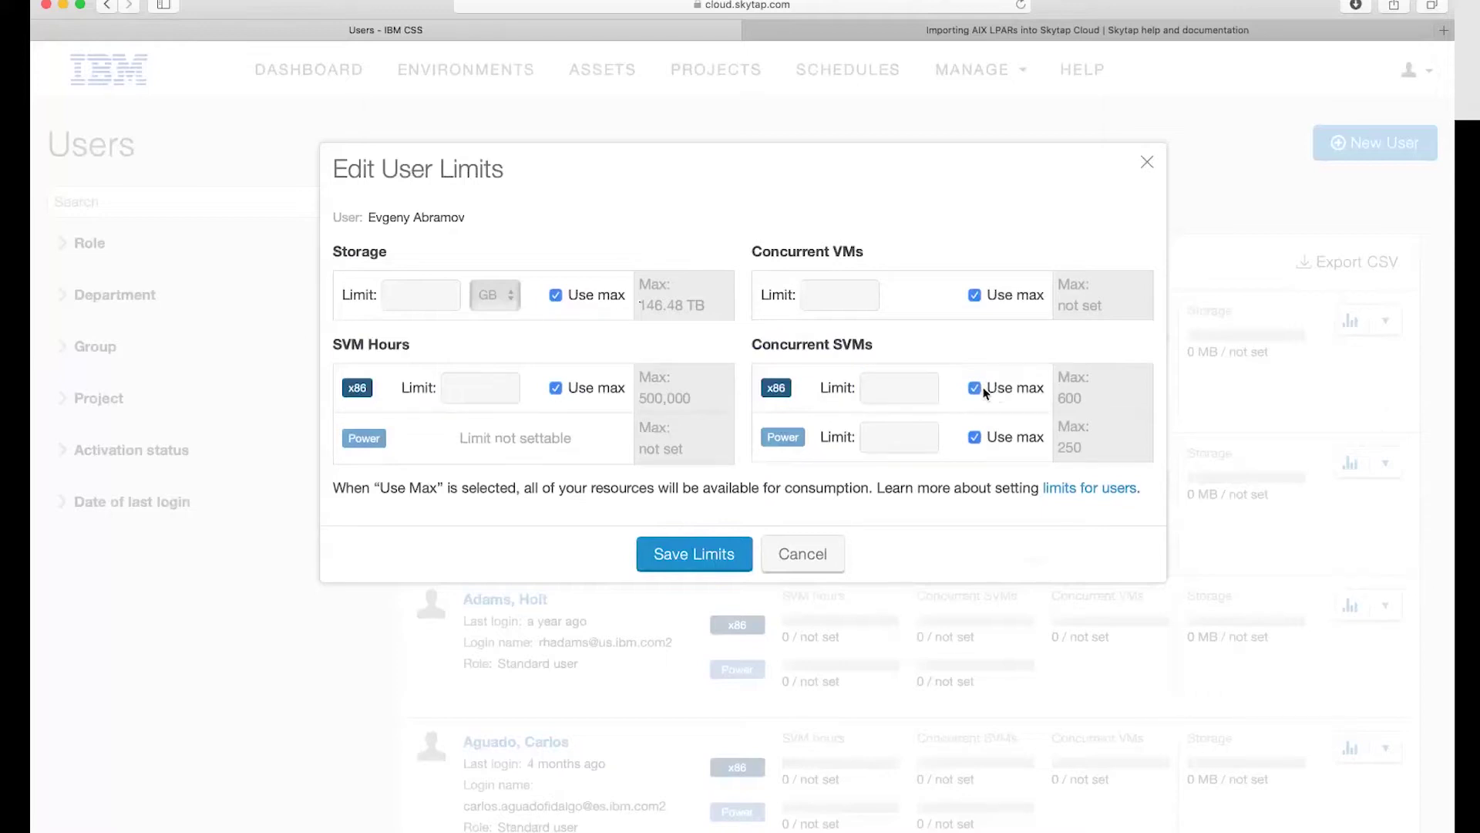
left_click(814, 553)
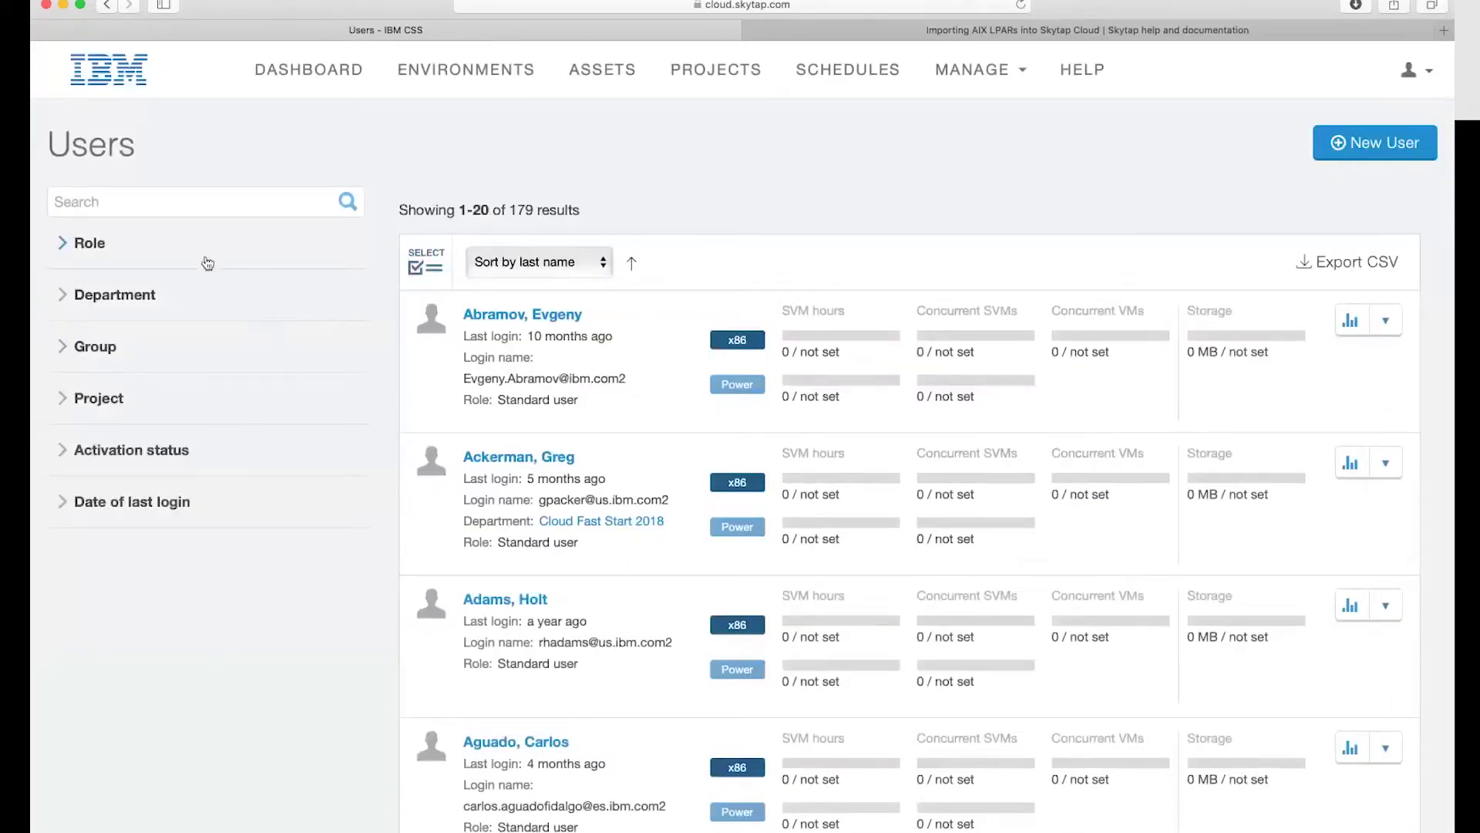
- Expand and collapse the Department and Role user filters, then return to the Dashboard
left_click(83, 303)
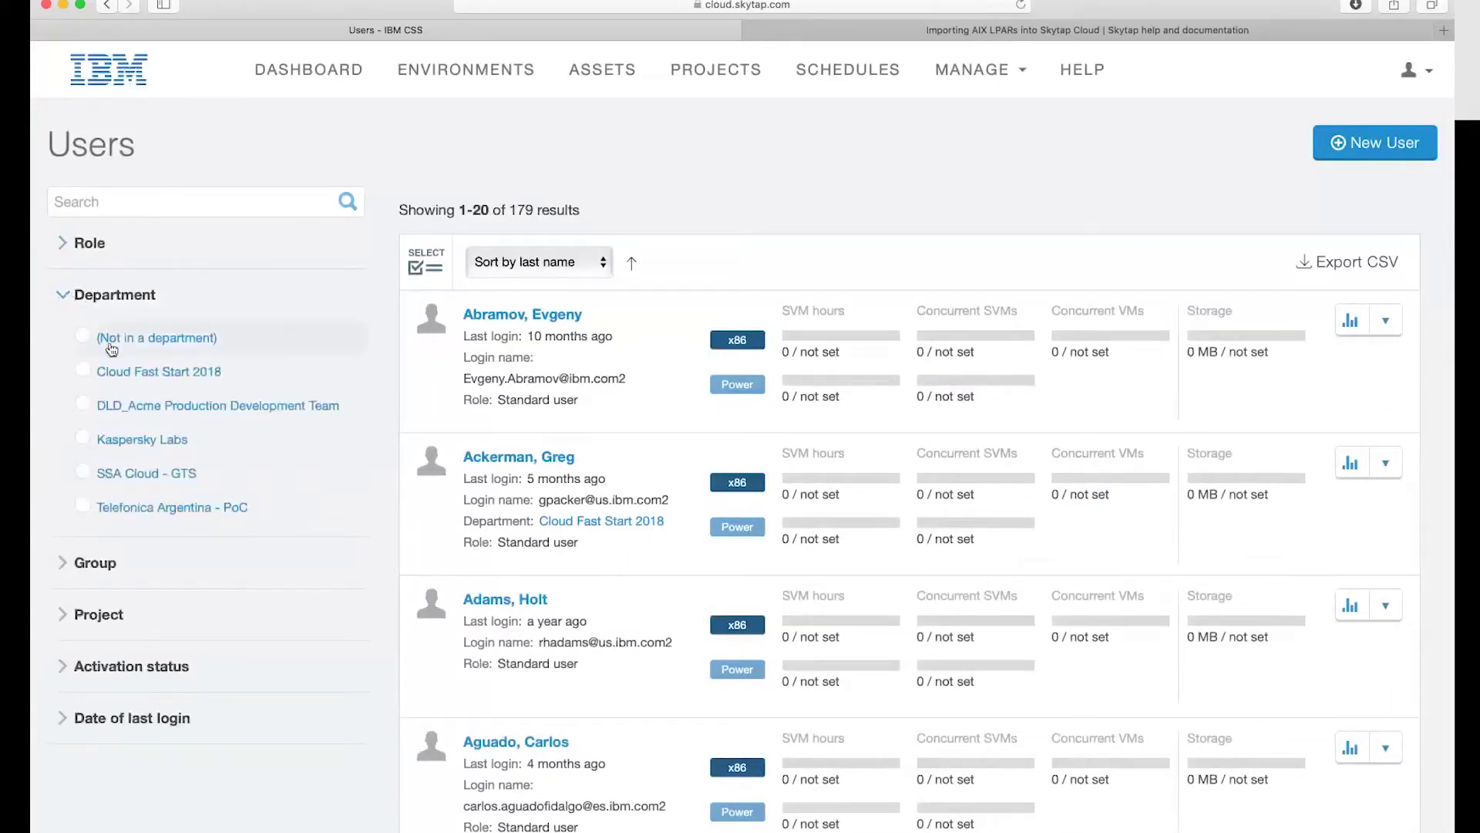
left_click(64, 295)
left_click(64, 251)
left_click(64, 250)
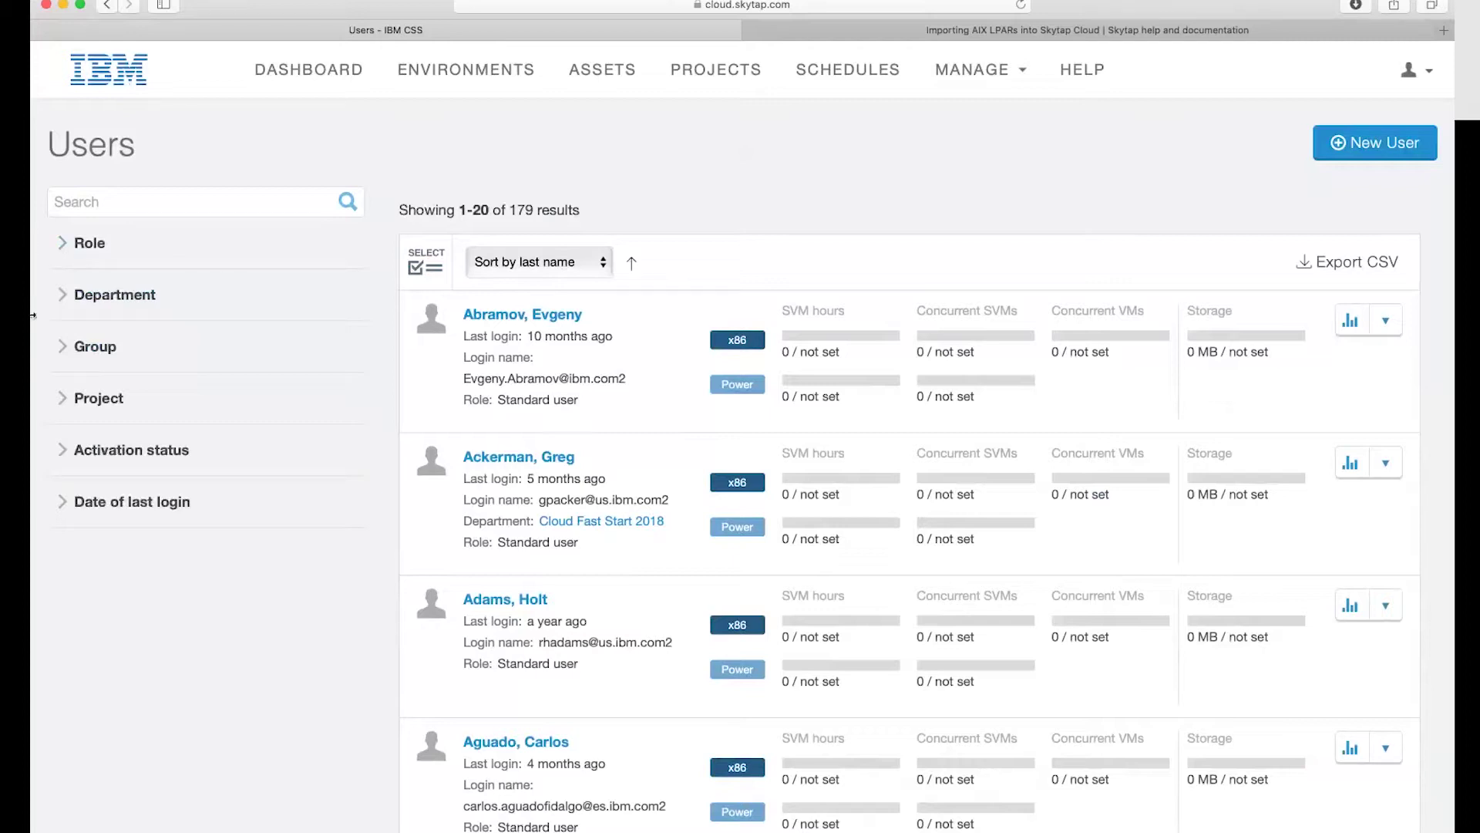
left_click(304, 71)
scroll(201, 540, "down", 1)
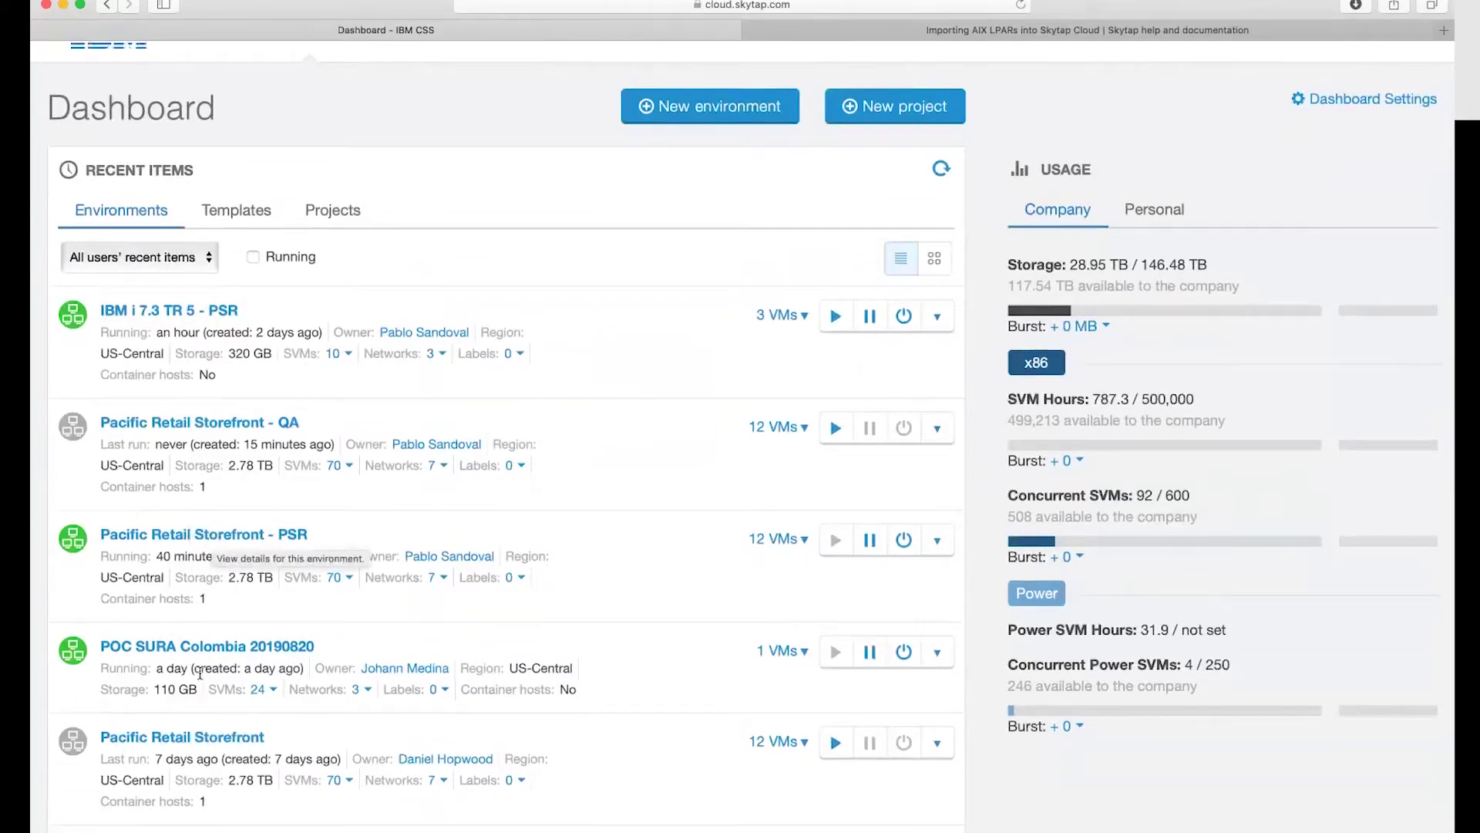
- Show the published services of the POC SURA Colombia 20190820 VM and copy port 22's host name
left_click(279, 646)
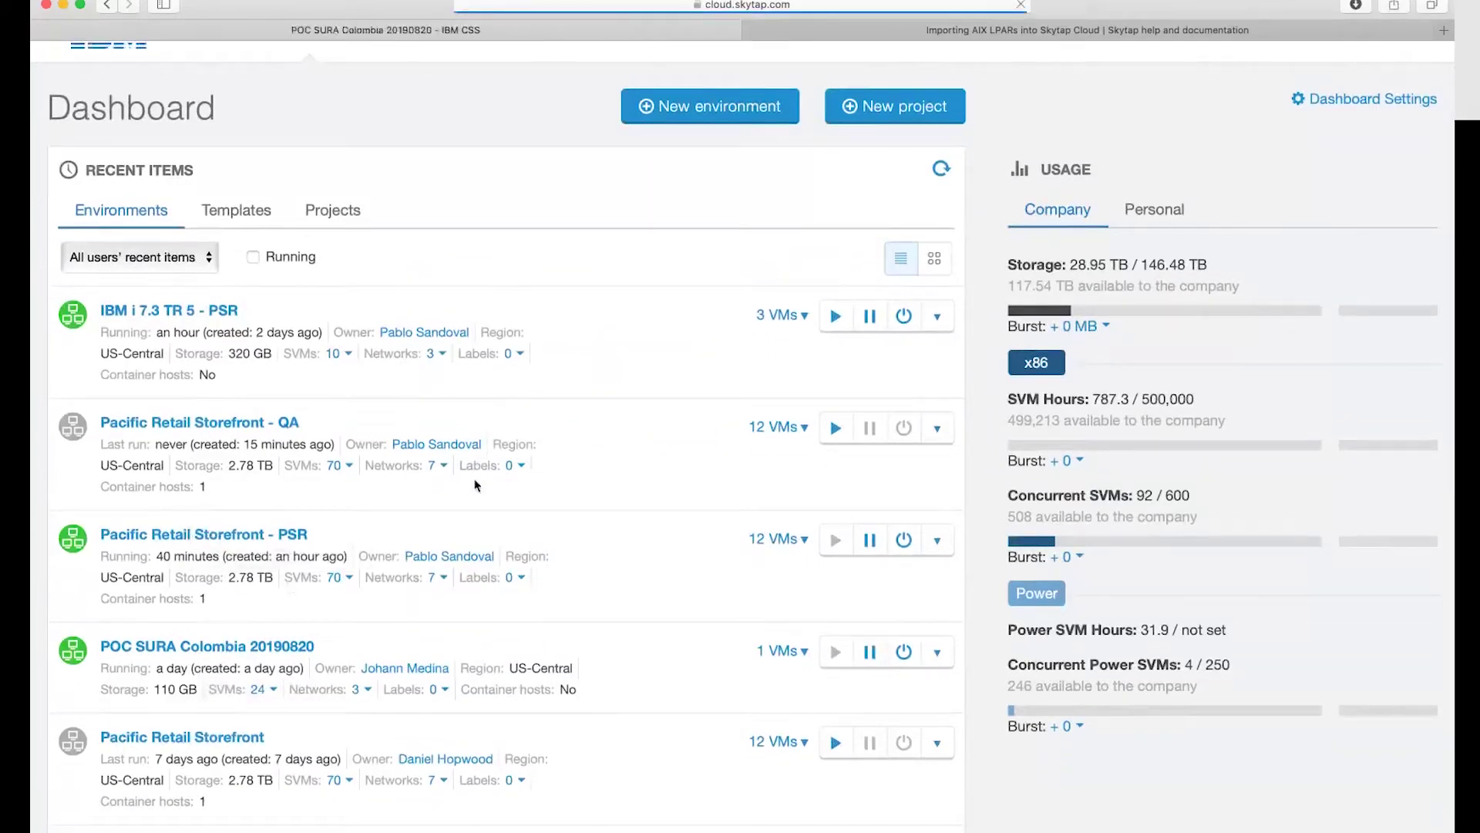
scroll(462, 419, "down", 1)
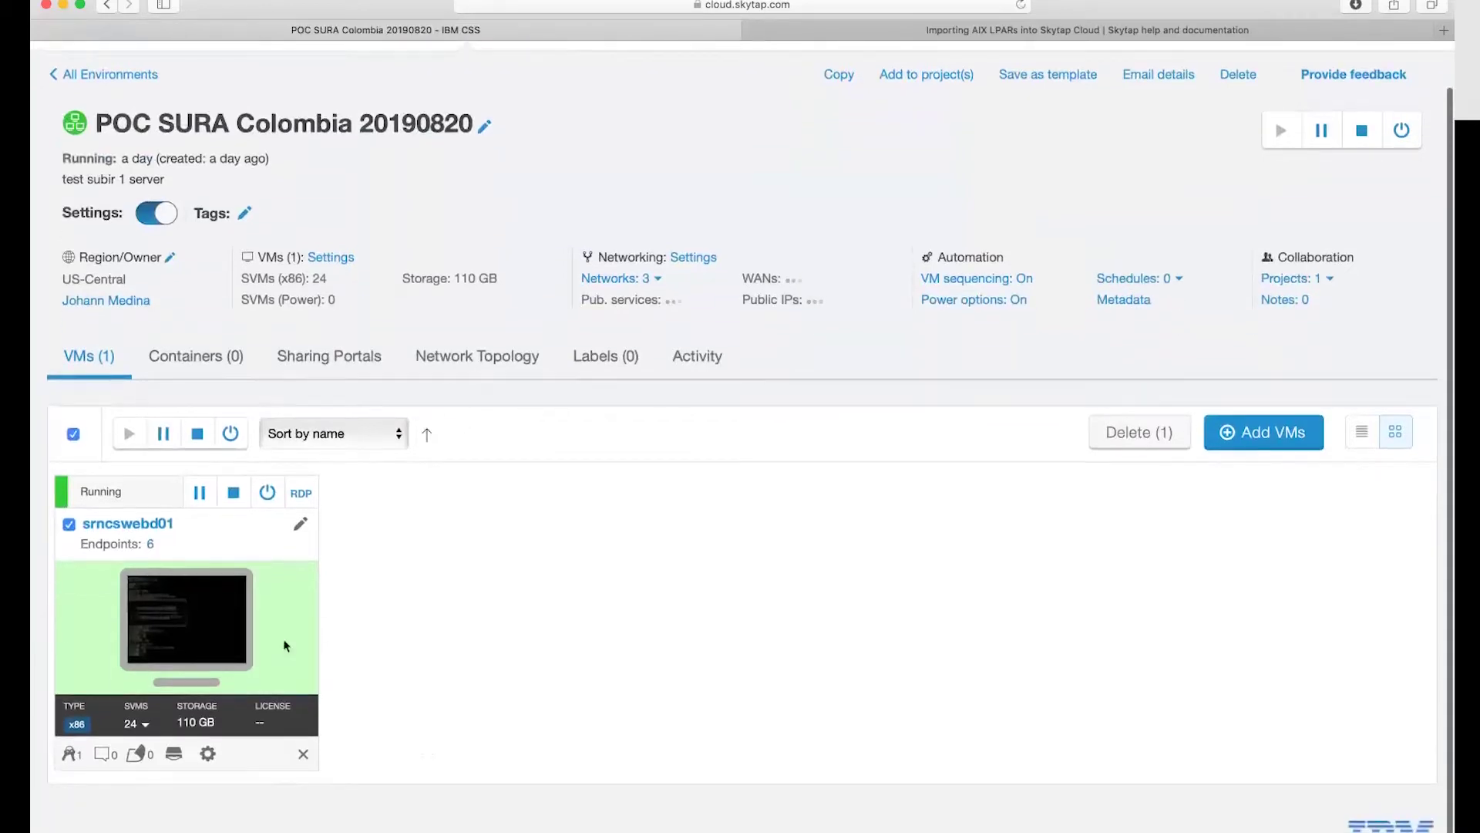
scroll(206, 760, "up", 1)
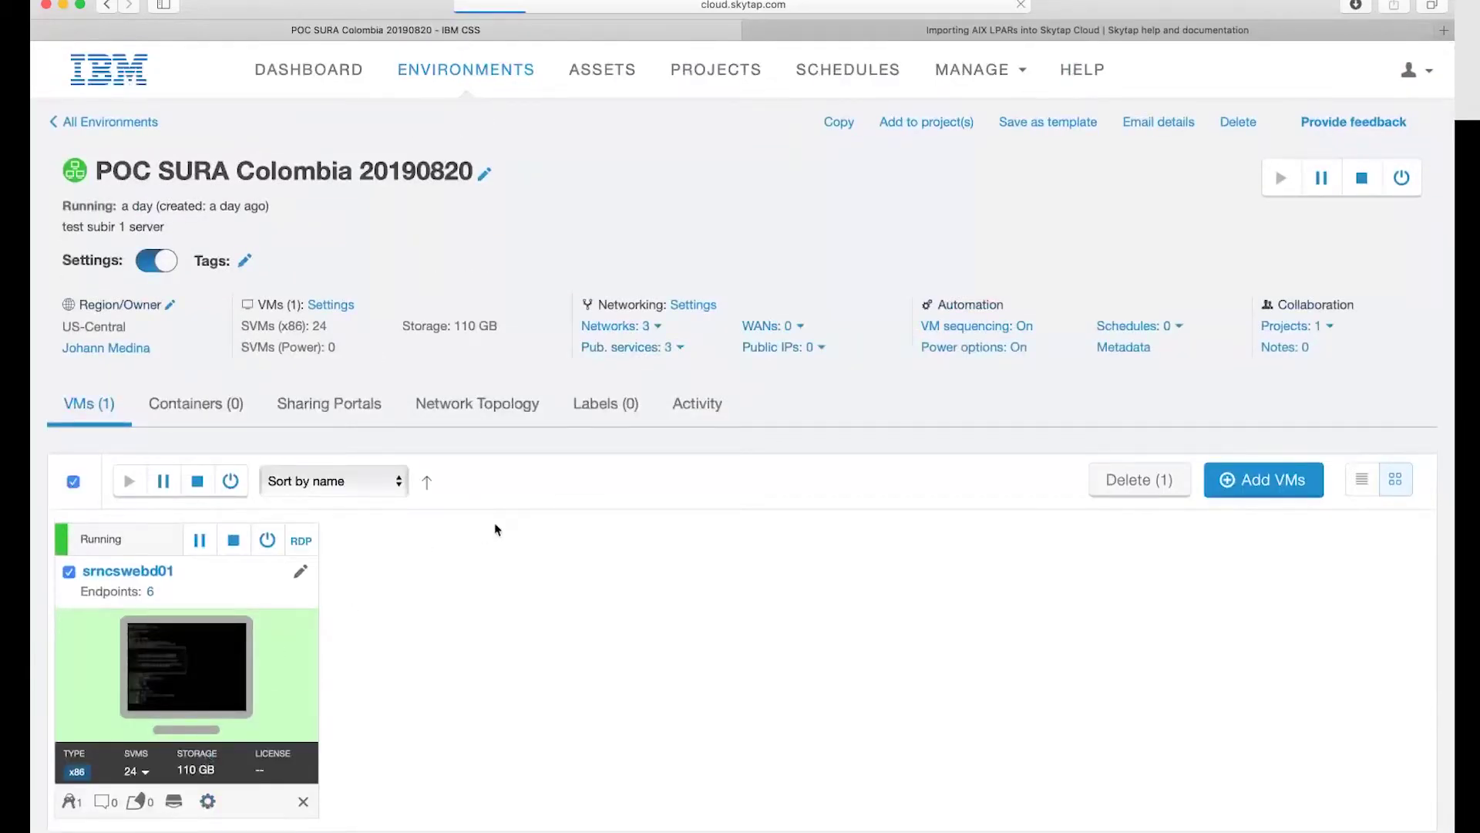
scroll(493, 522, "down", 1)
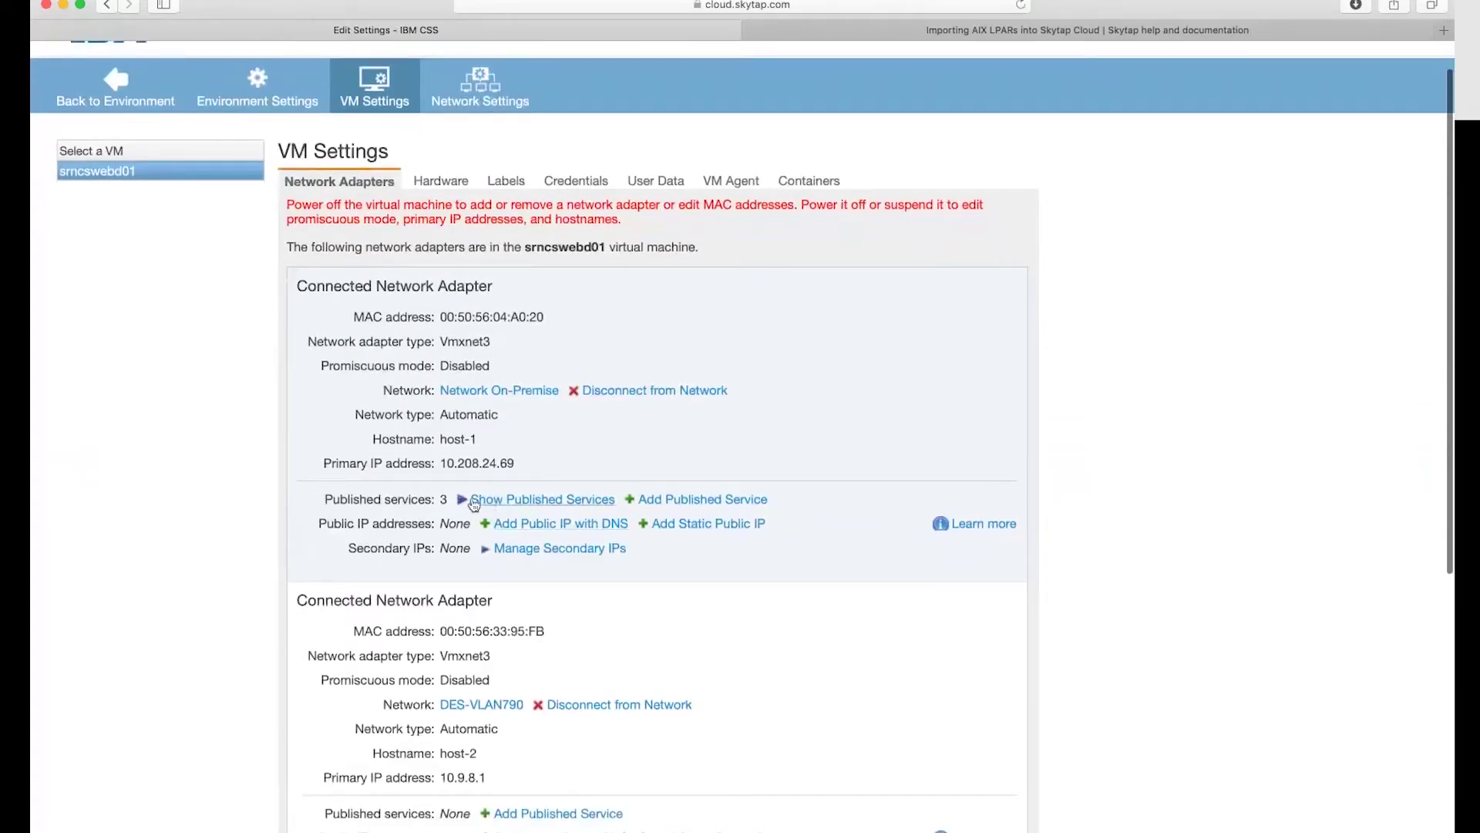
left_click(466, 500)
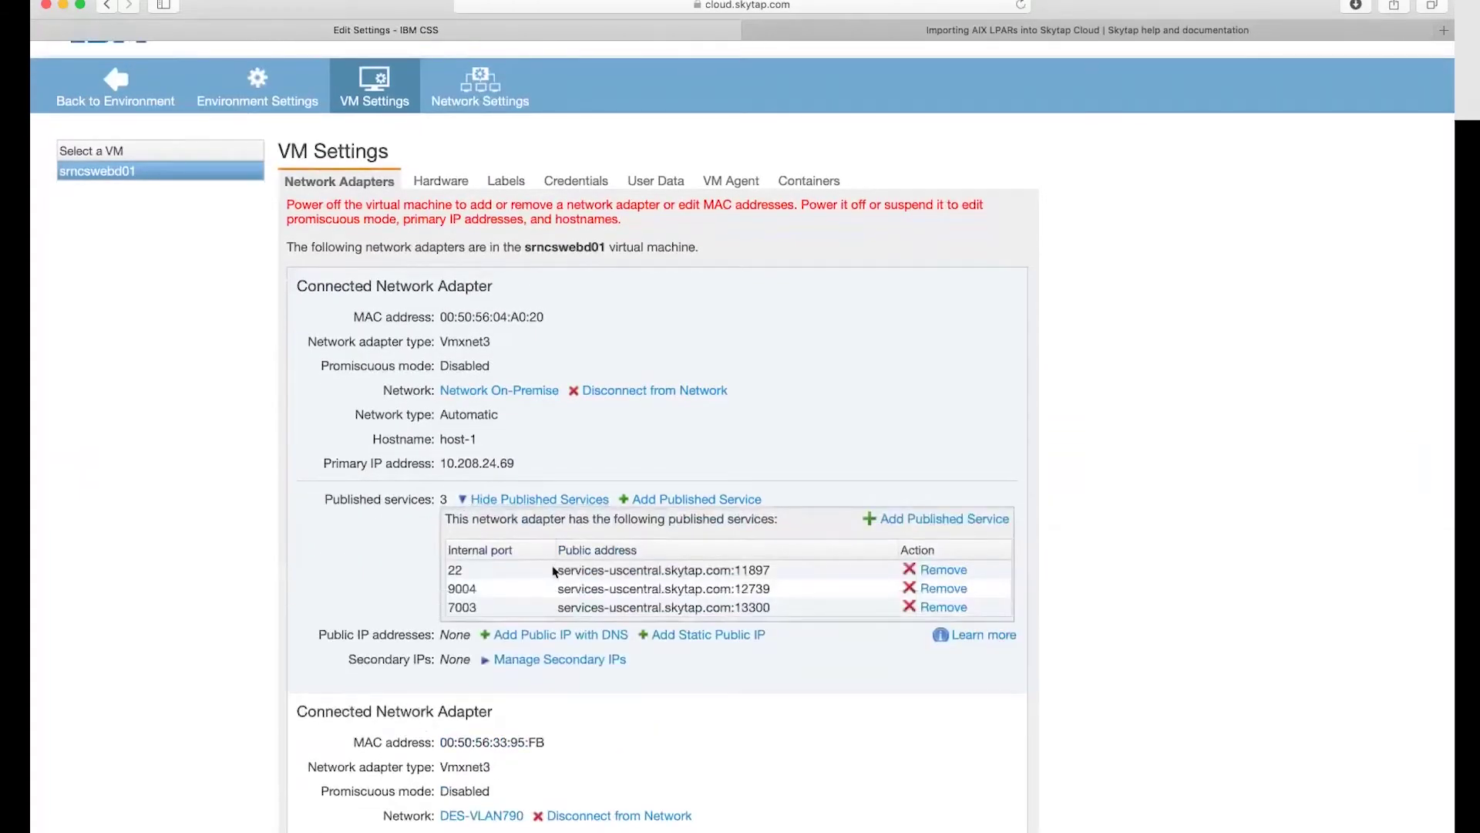
left_click_drag(556, 570, 730, 571)
key("super+c")
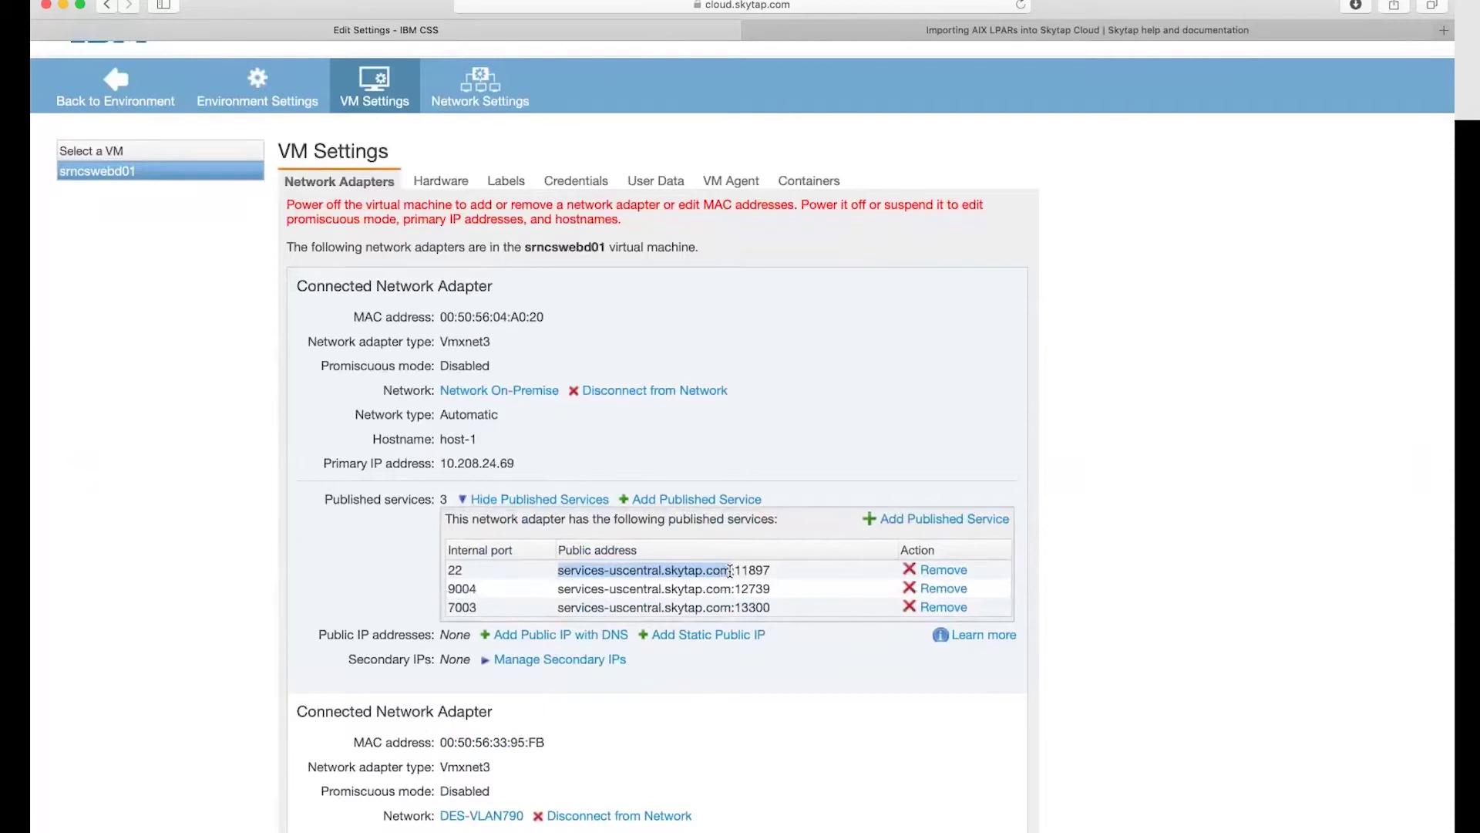
key("super+space")
type("ter")
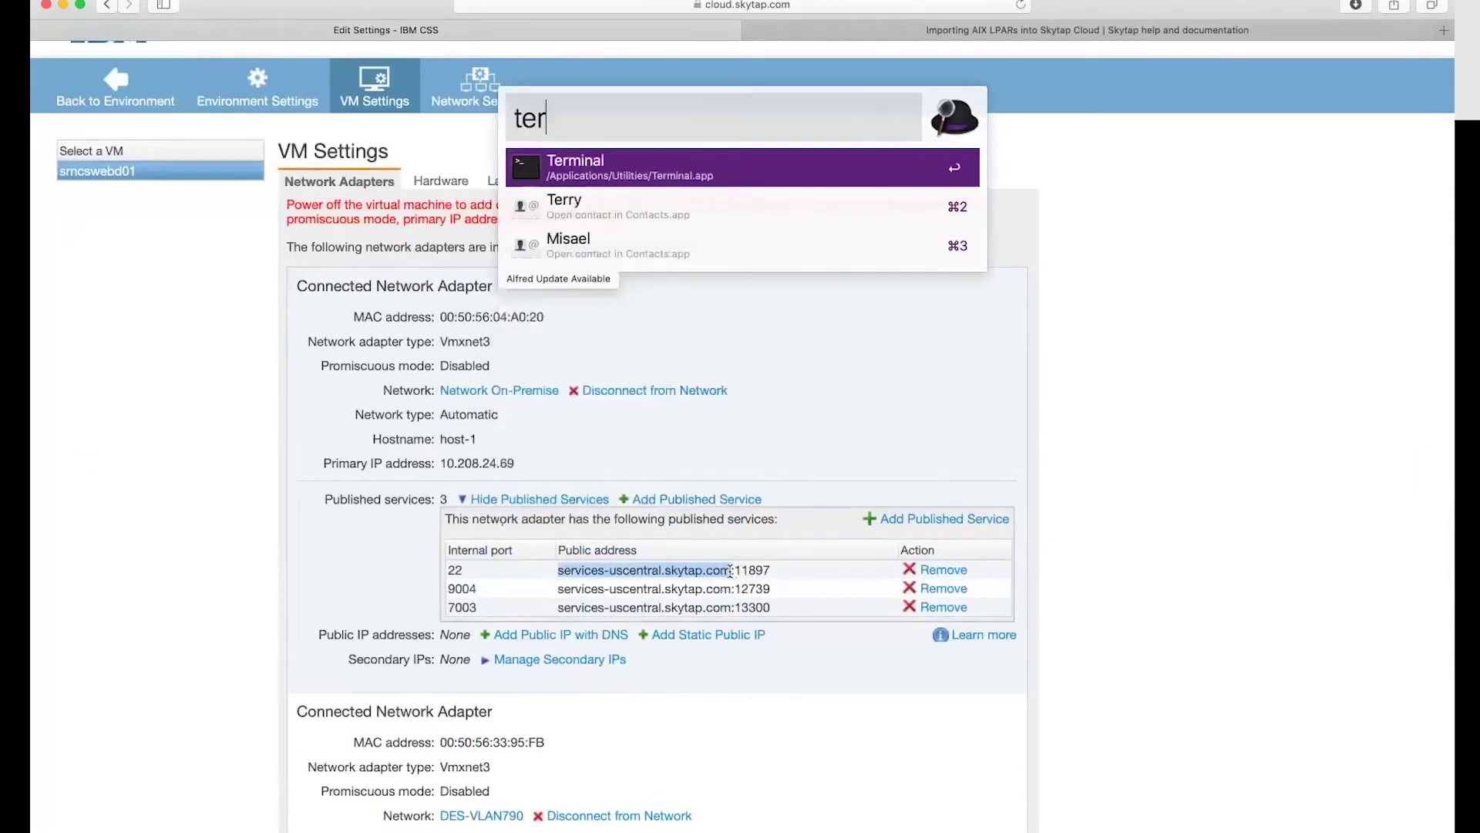
key("Return")
type("s")
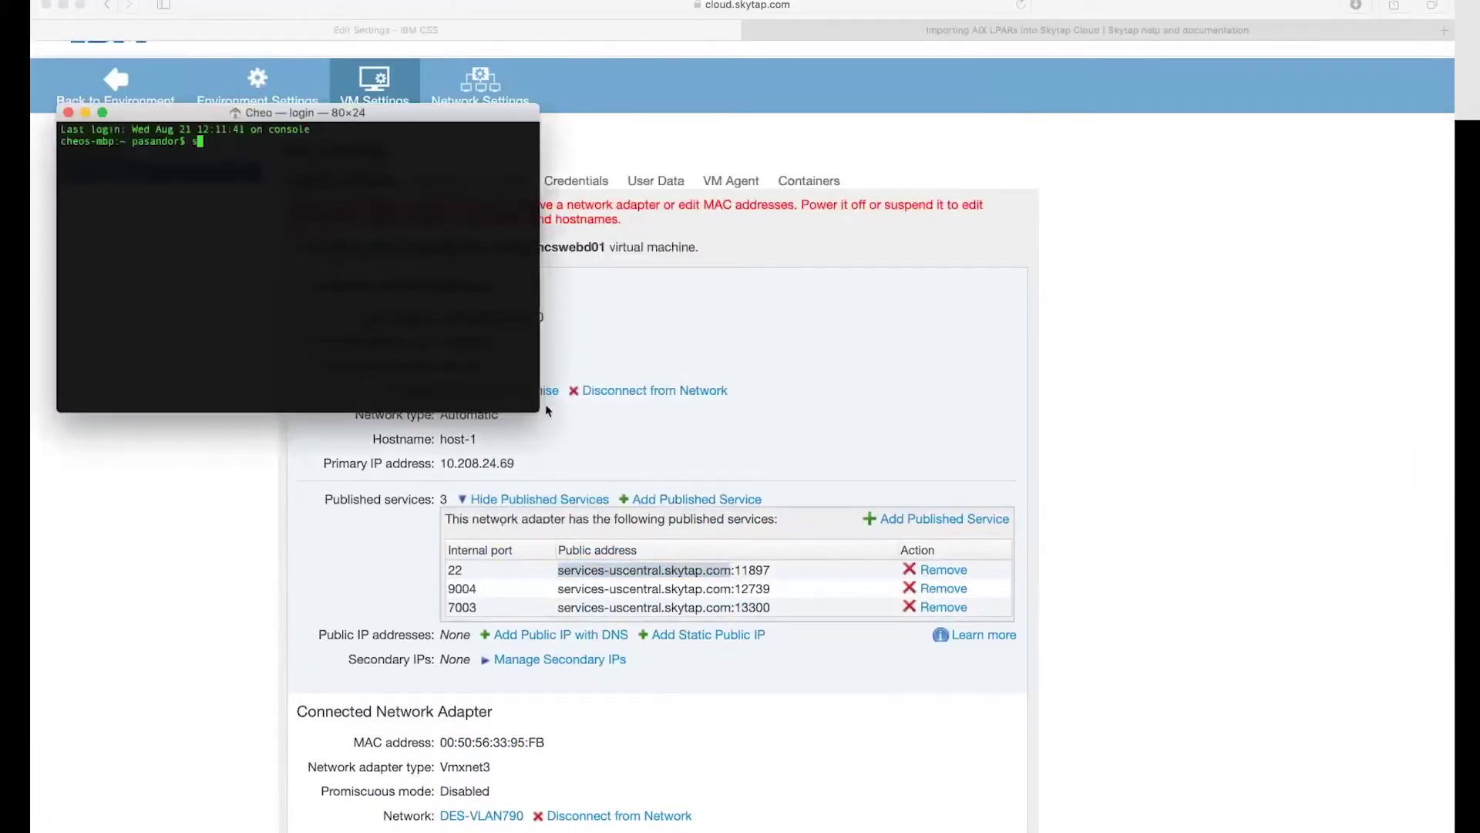
type("sh root@")
key("super+v")
type("-p")
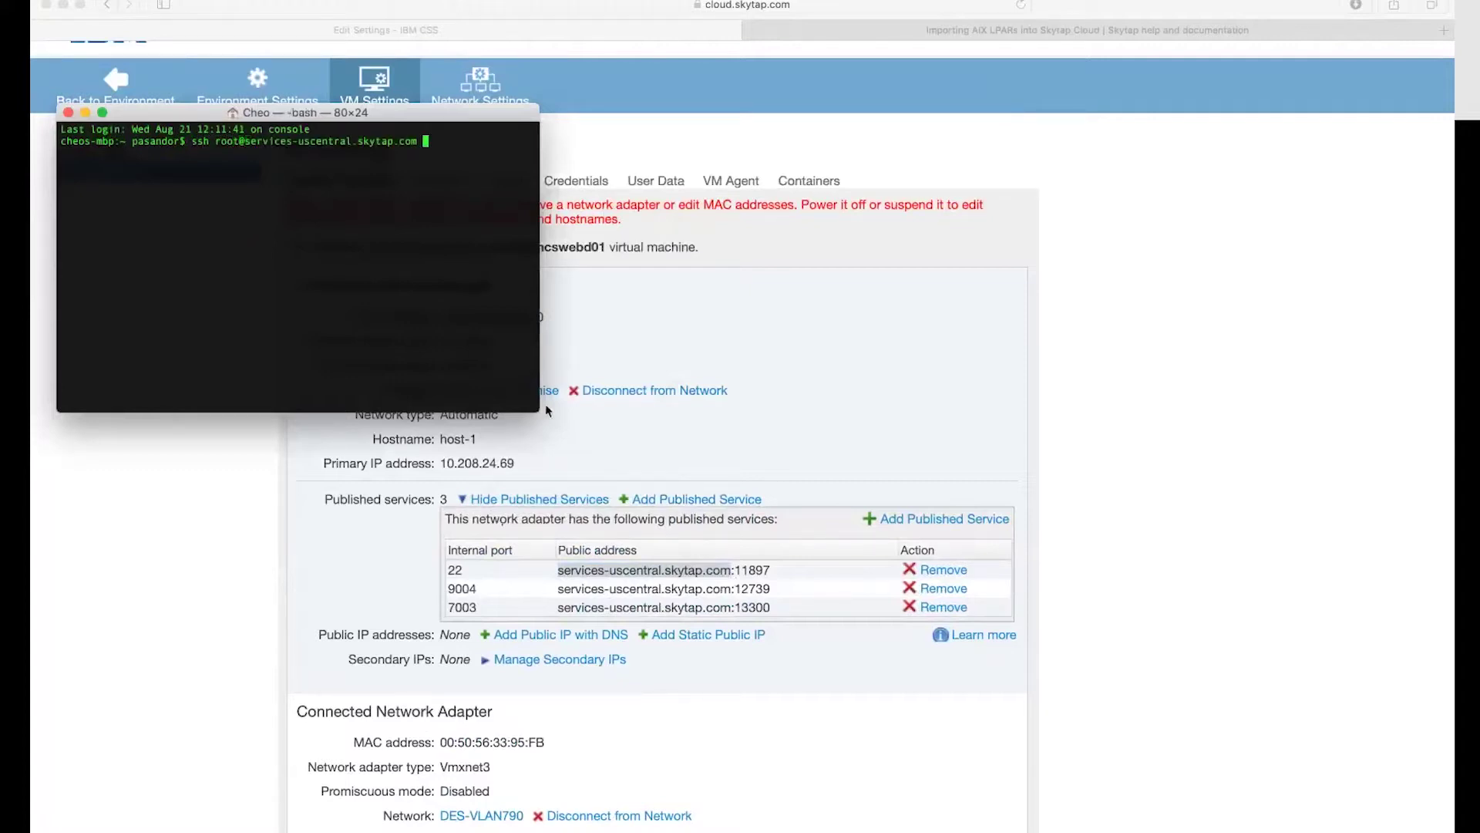
type(" 11897")
left_click_drag(500, 124, 980, 255)
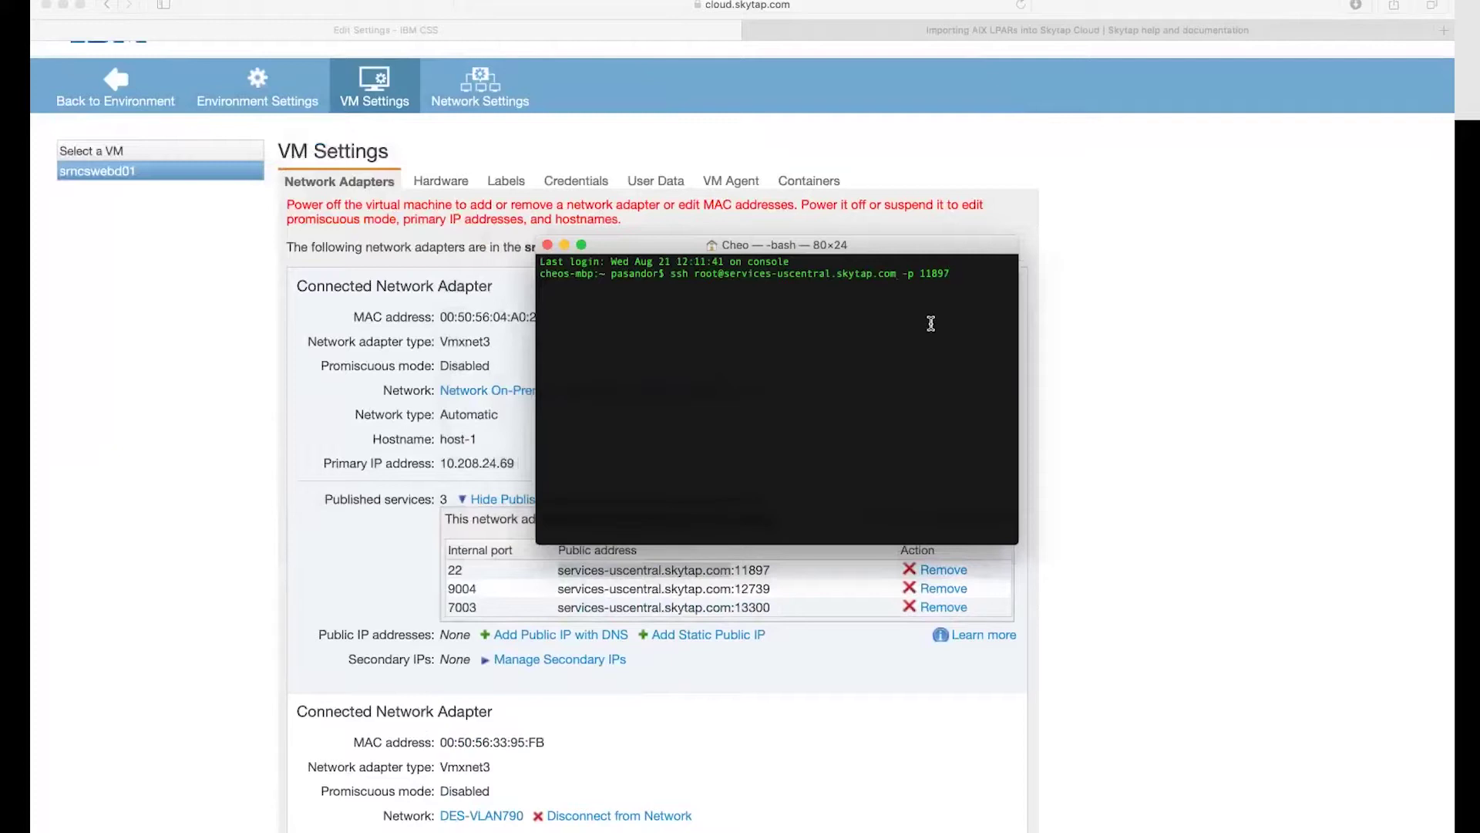
key("Return")
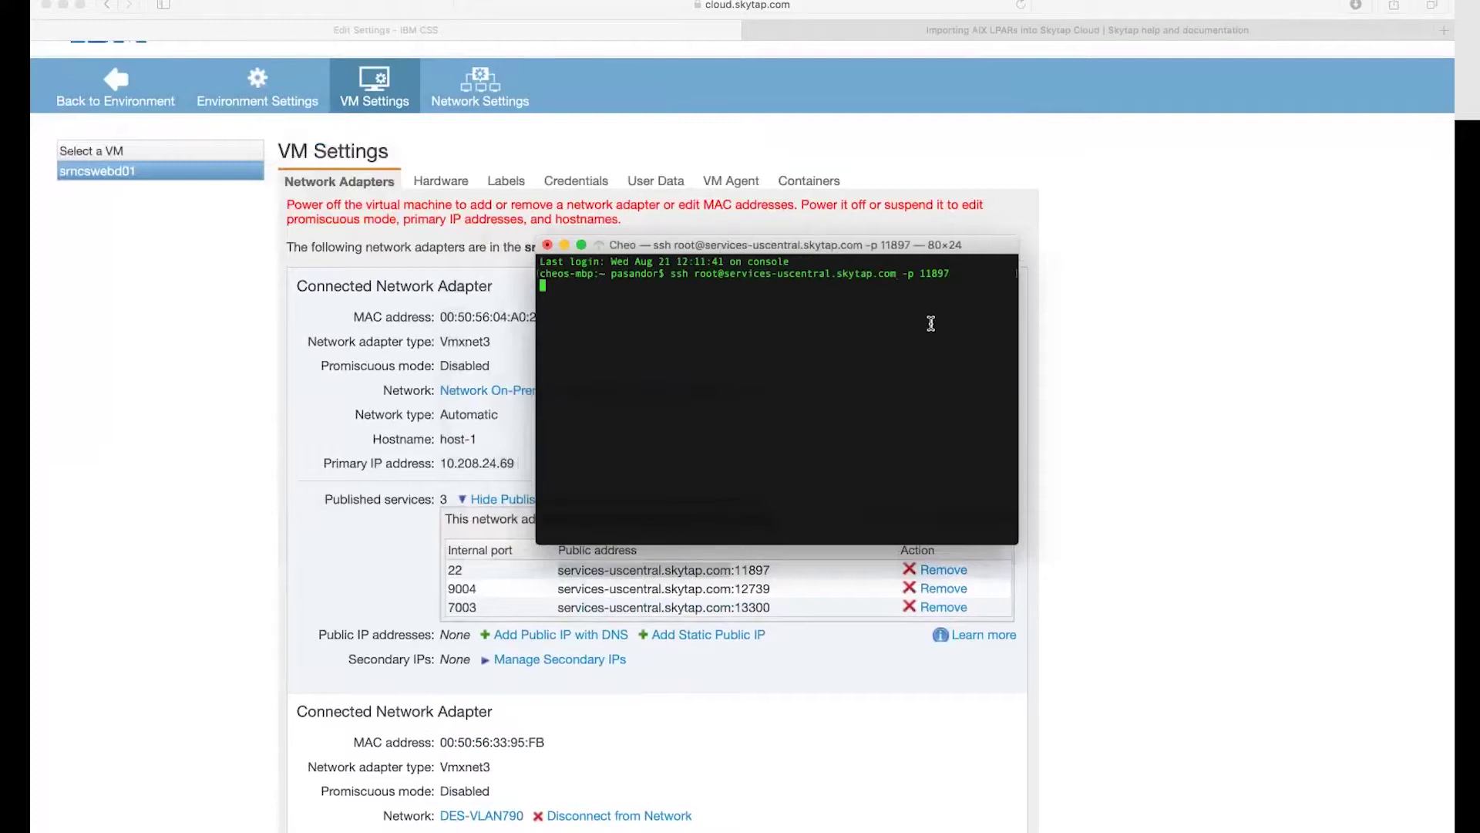
type("yes")
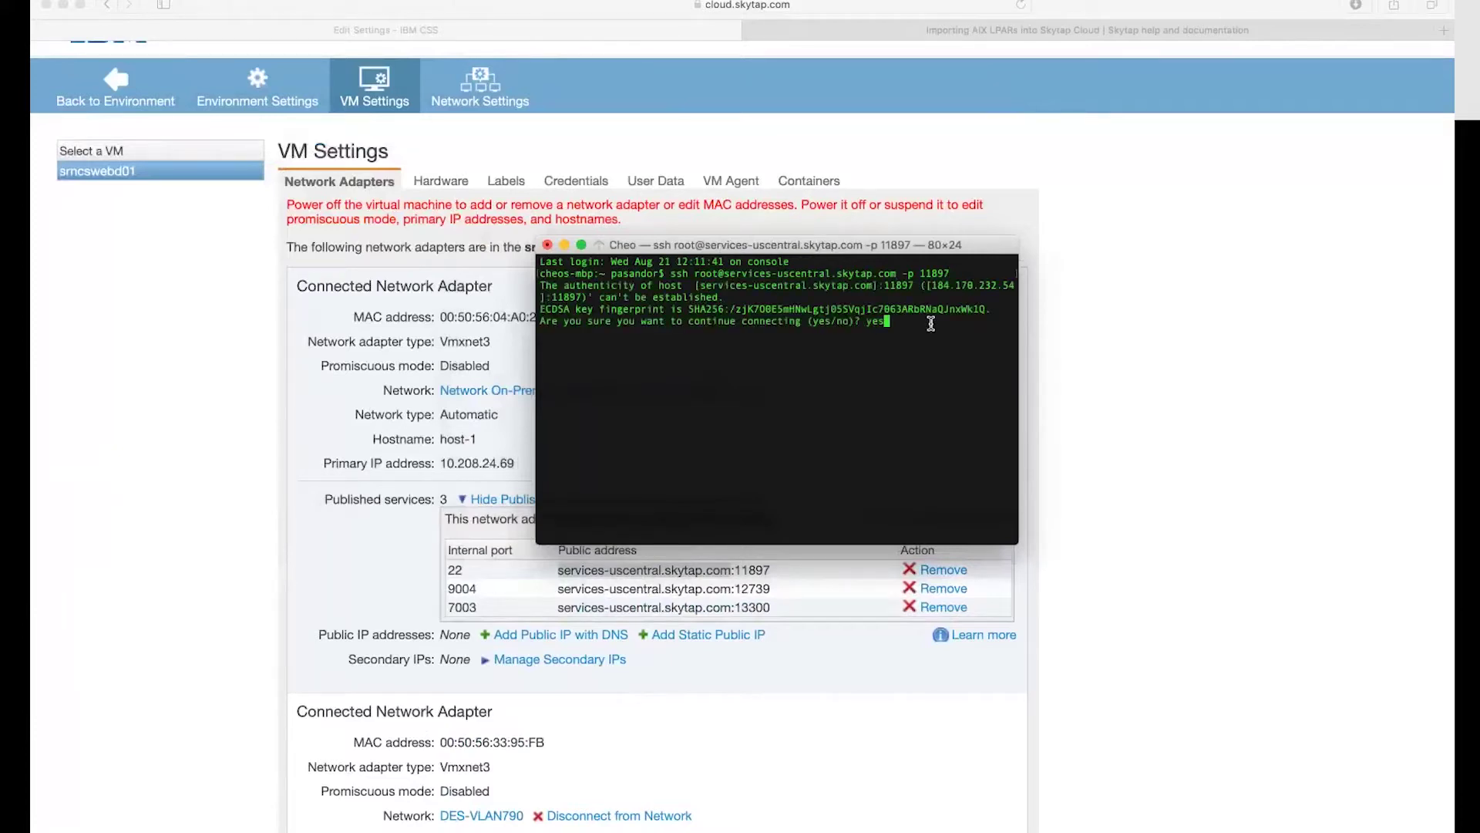
key("Return")
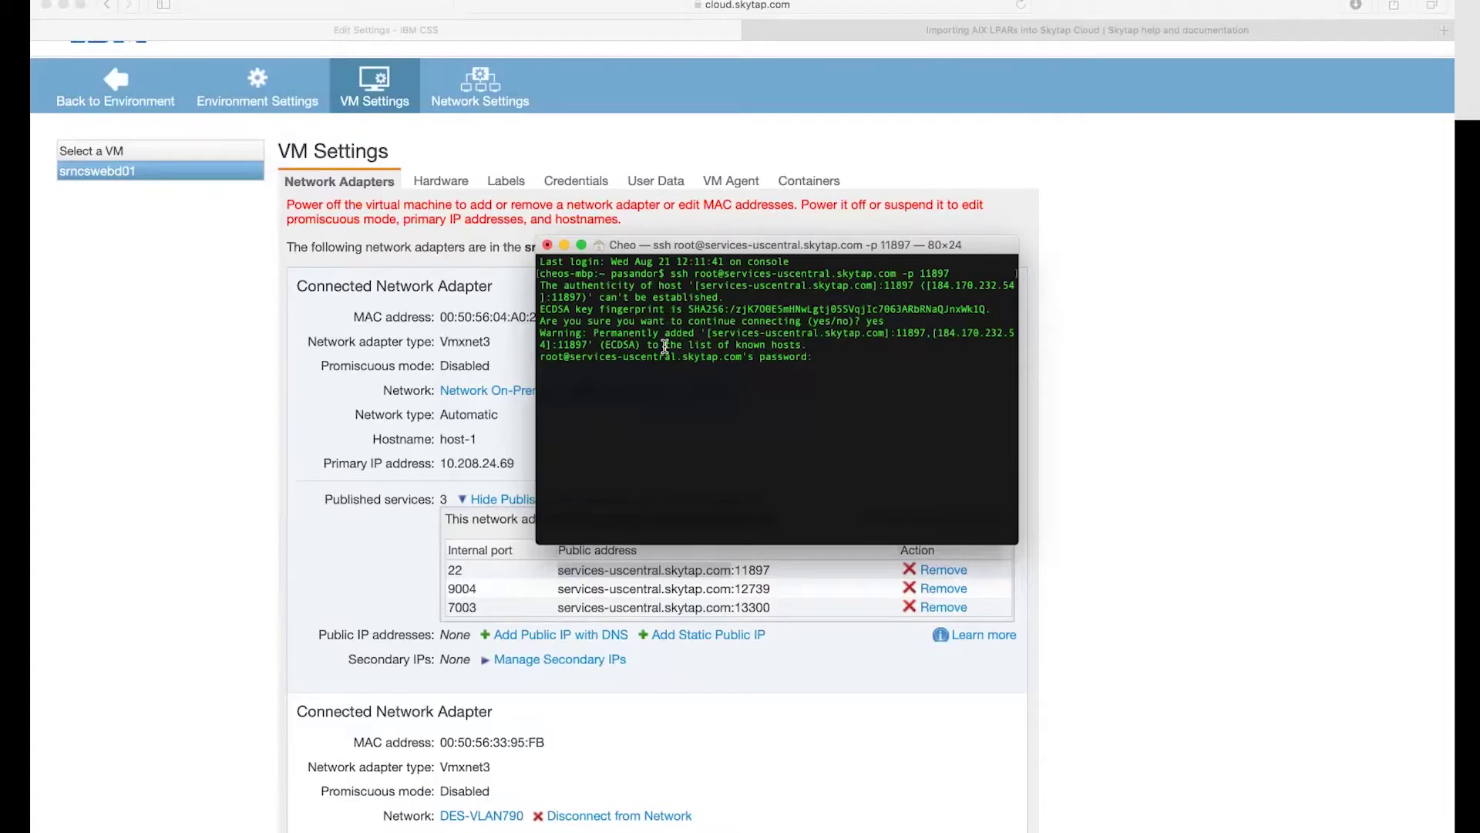
- Enlarge the terminal text at the password prompt, then close the window and end the SSH session
key("super+plus")
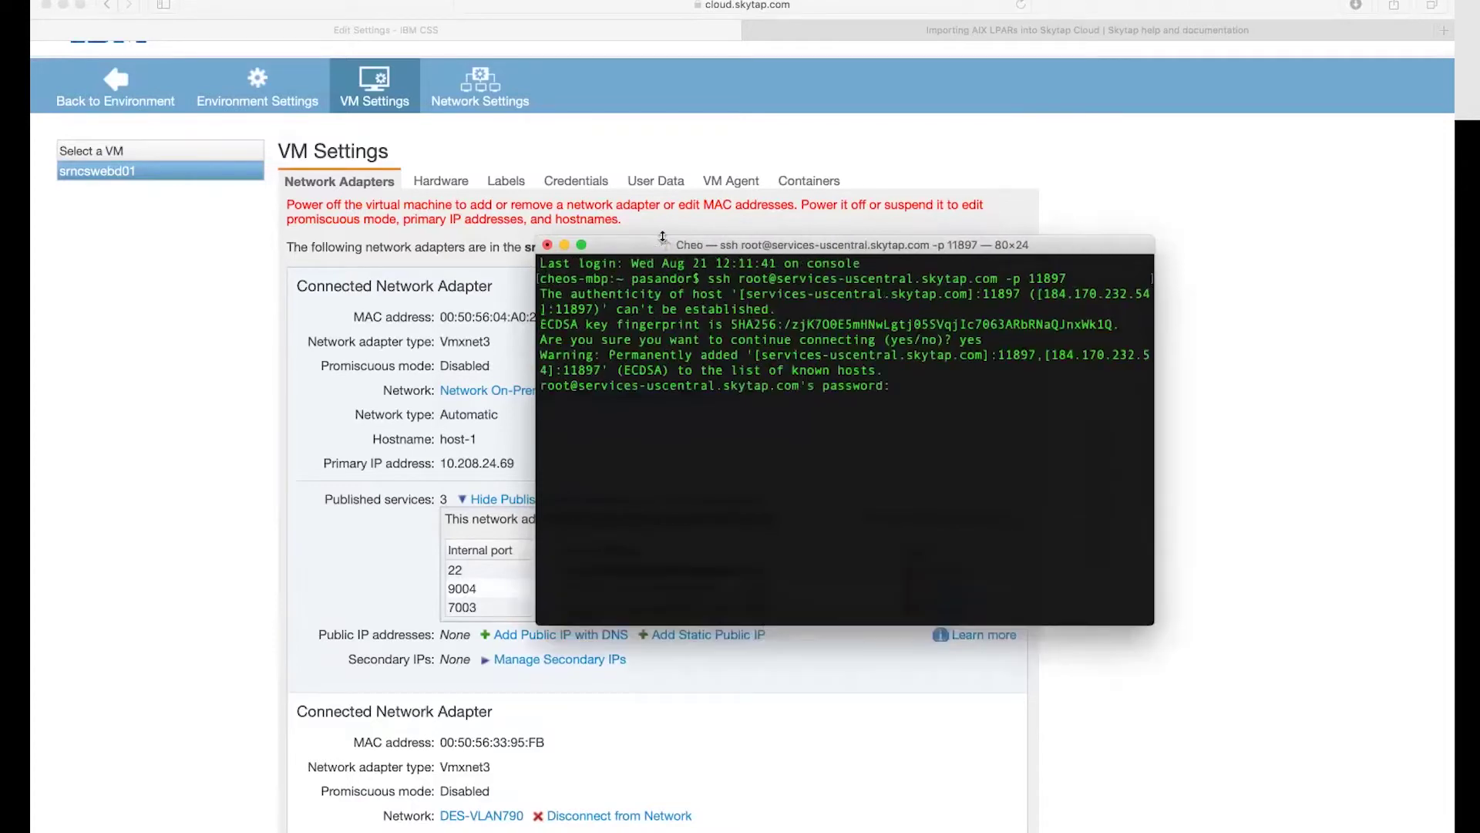
key("super+plus")
left_click_drag(650, 235, 578, 206)
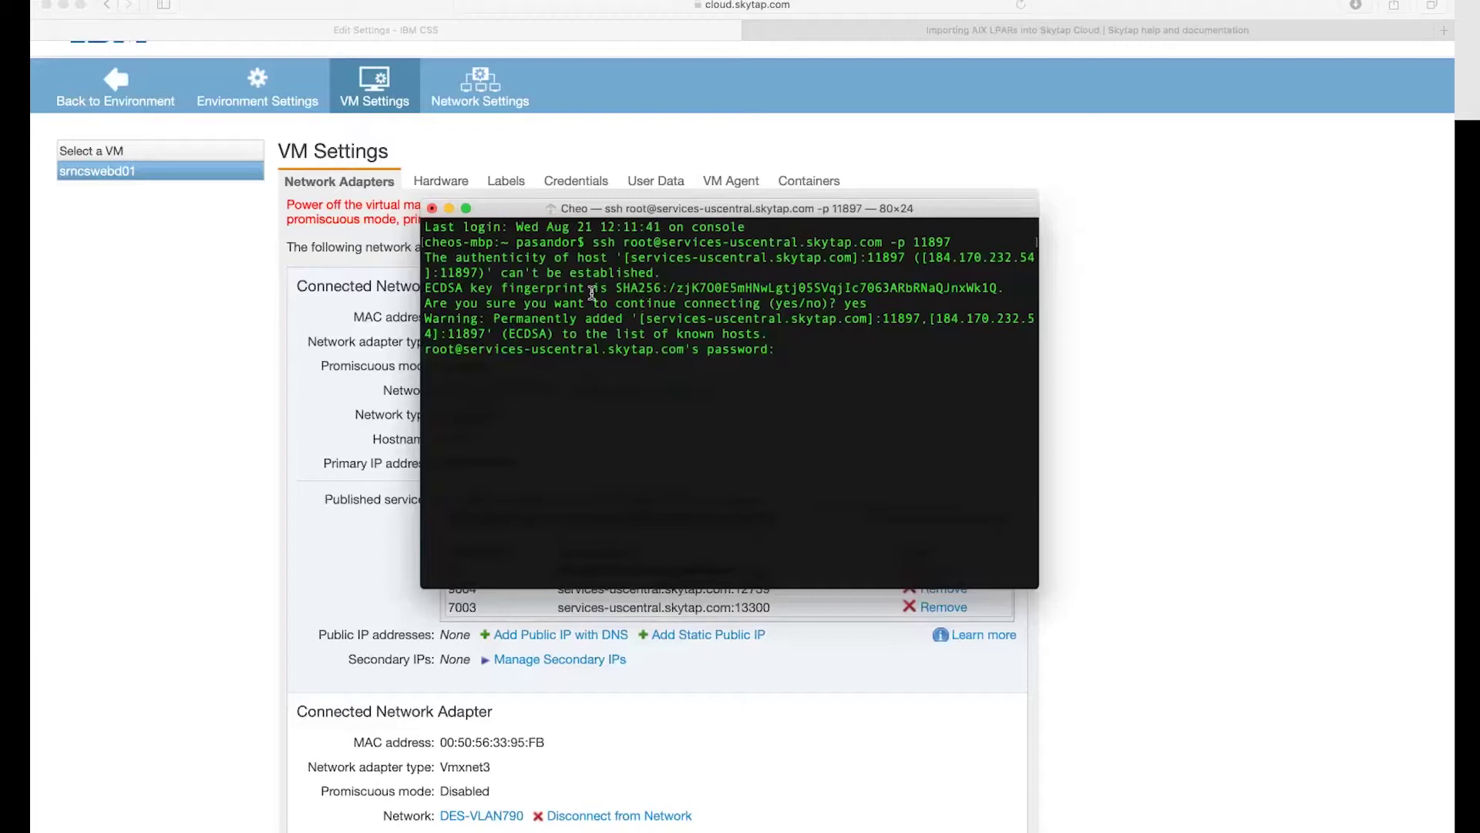
scroll(306, 307, "up", 2)
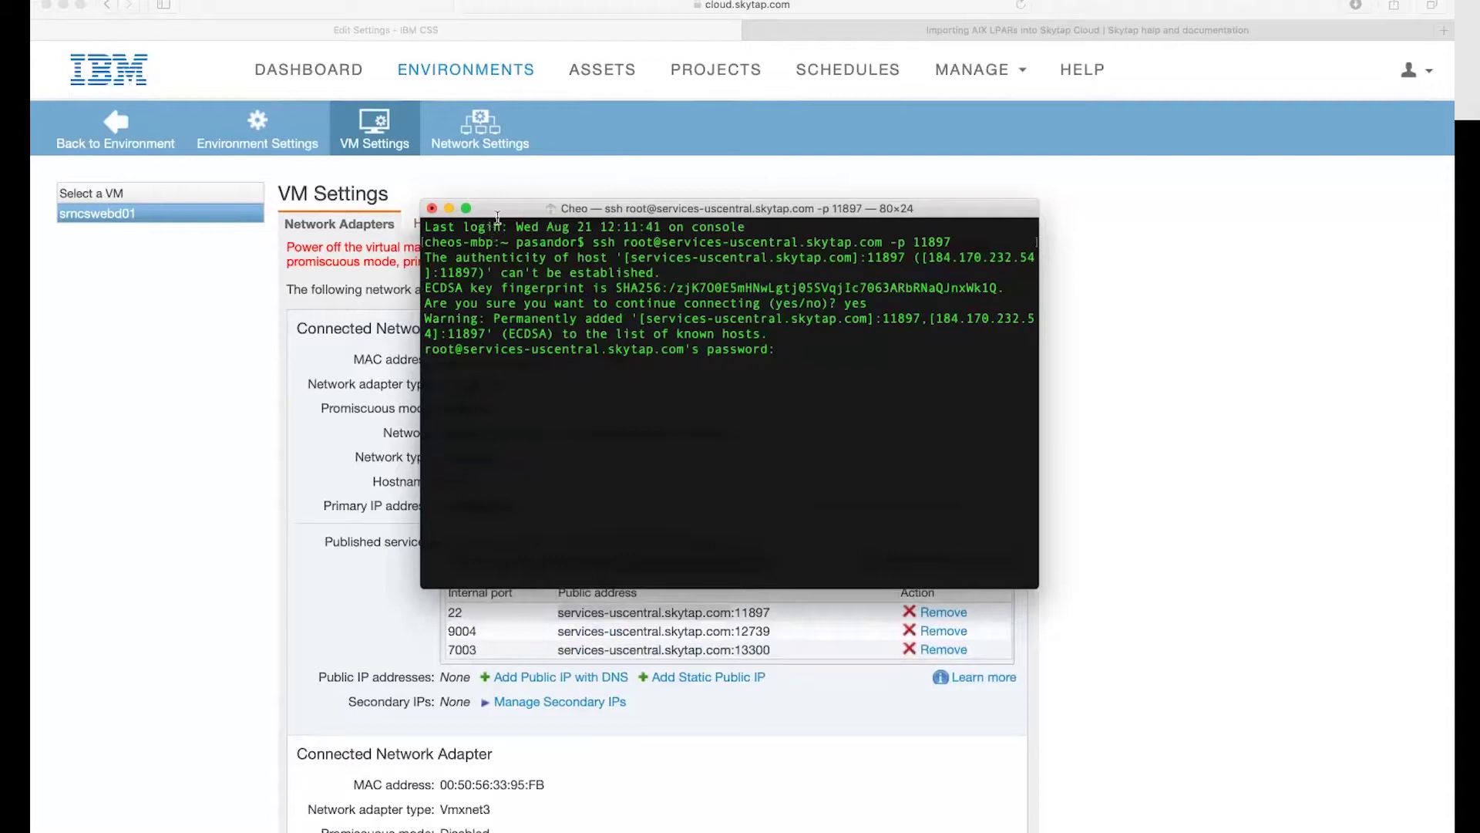
left_click(432, 208)
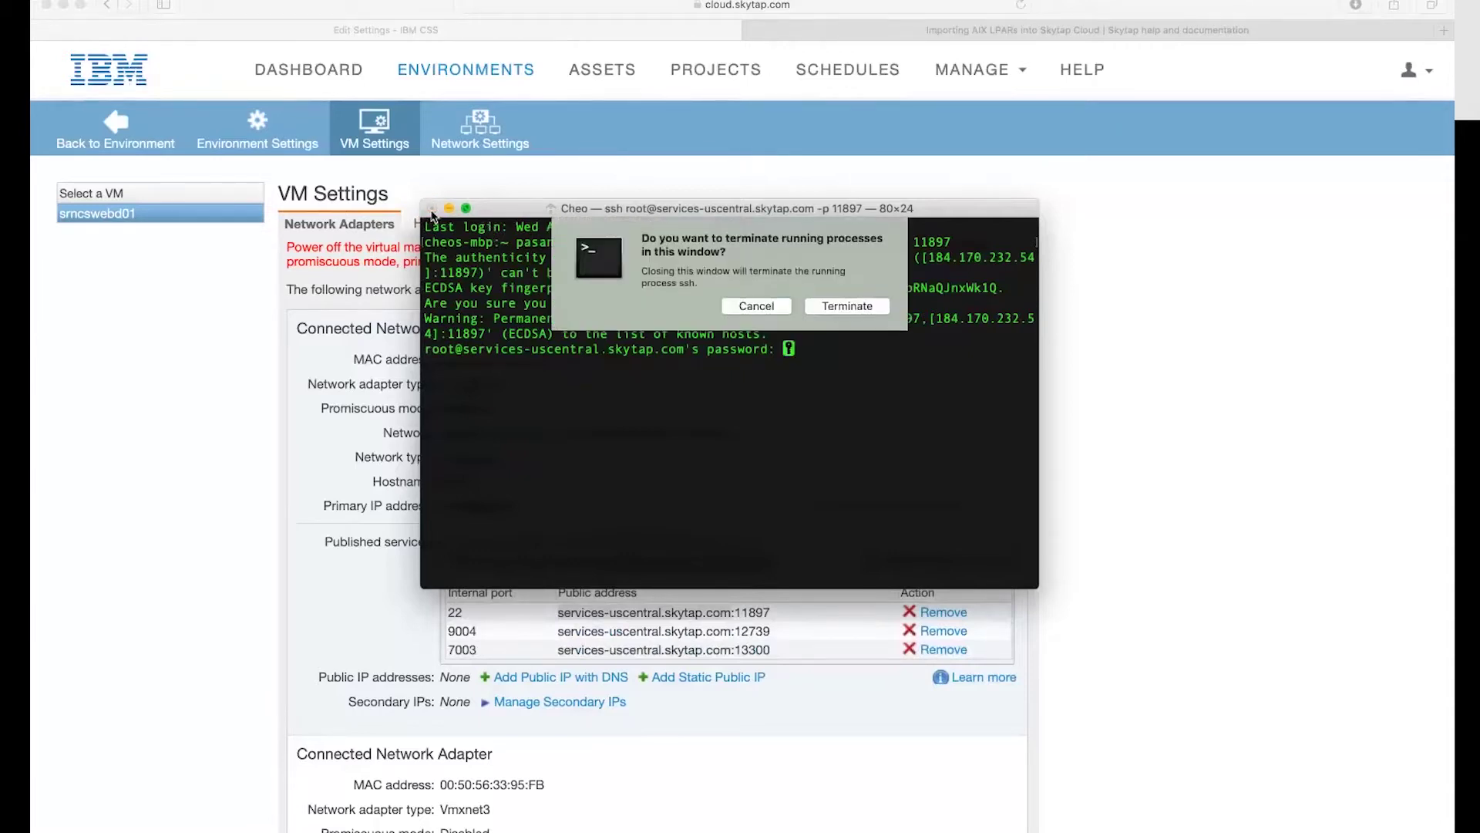
left_click(848, 306)
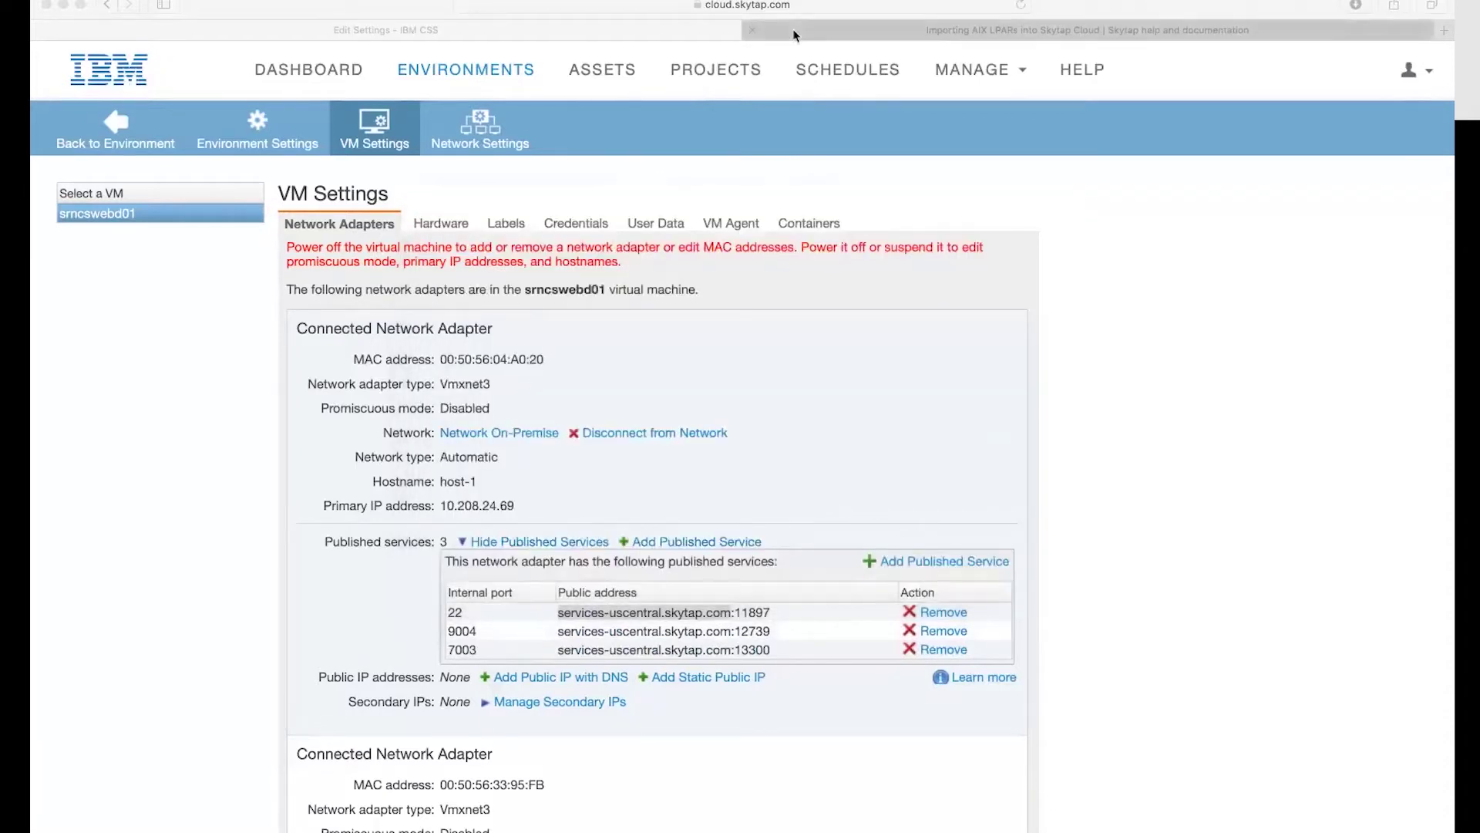
- Switch to PowerPoint and show slide 31, '¡Gracias por tu participación!'
left_click(794, 32)
key("super+Tab")
key("super+Tab")
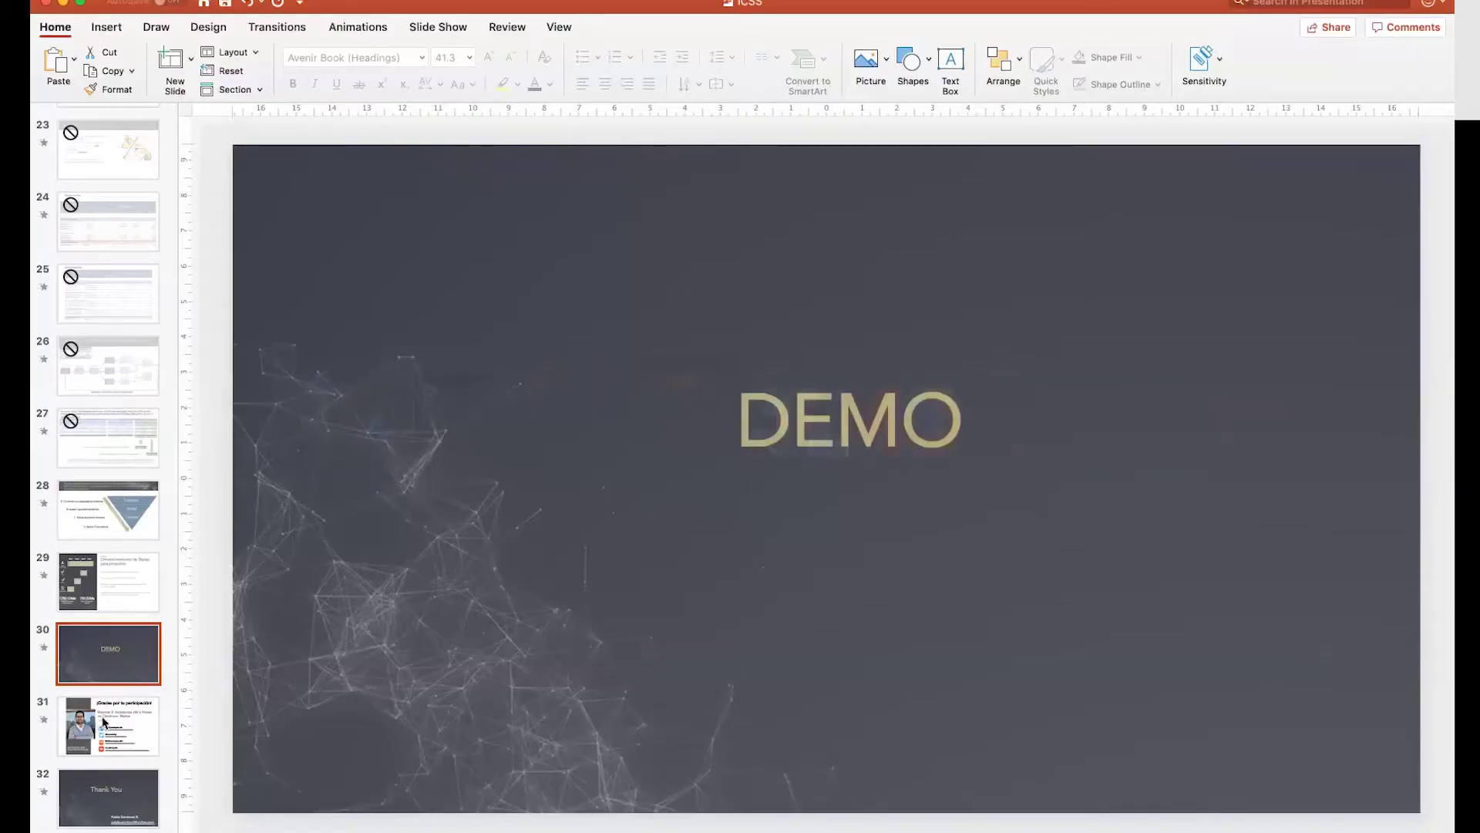
left_click(104, 722)
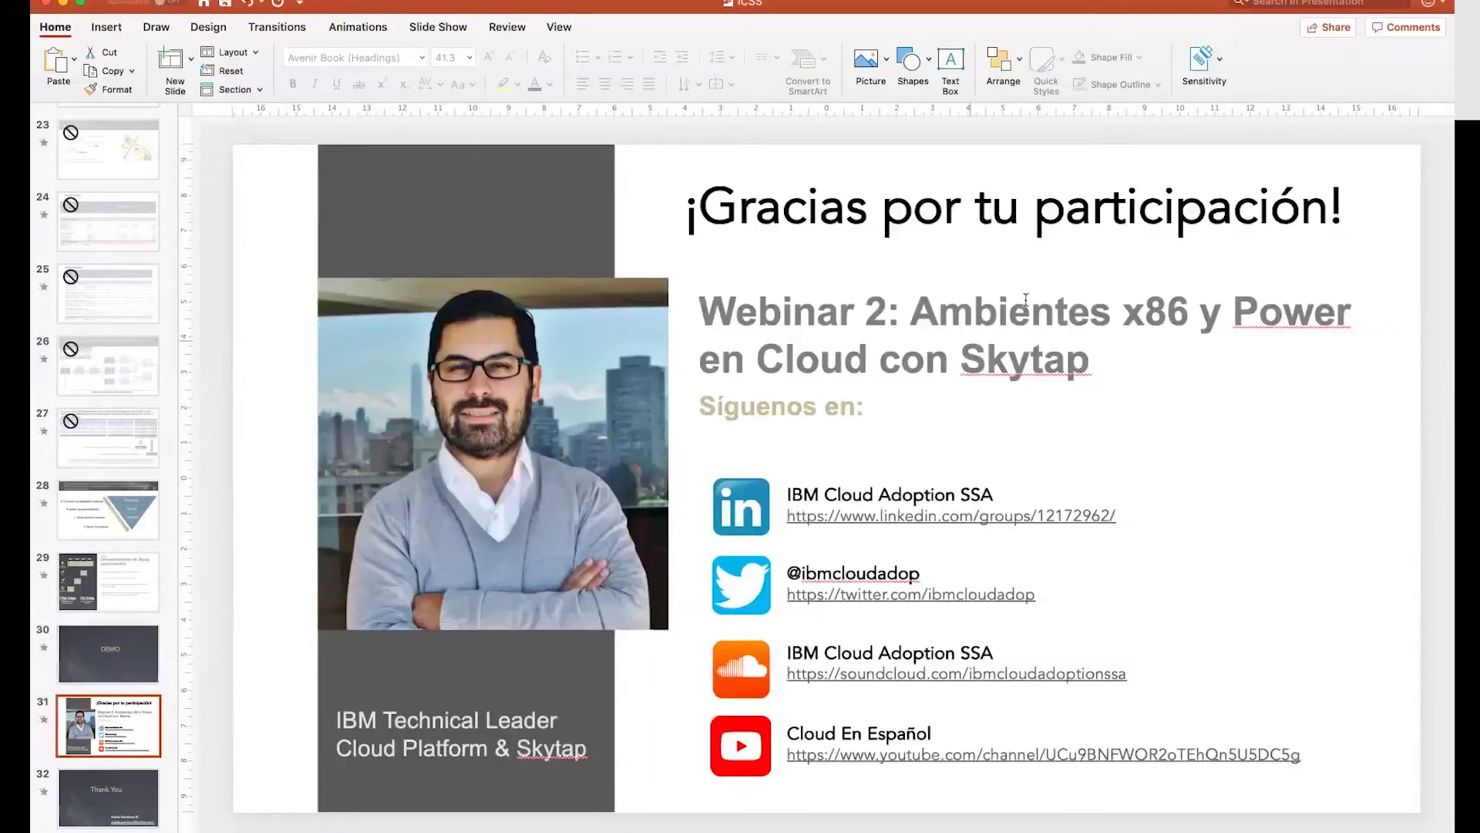